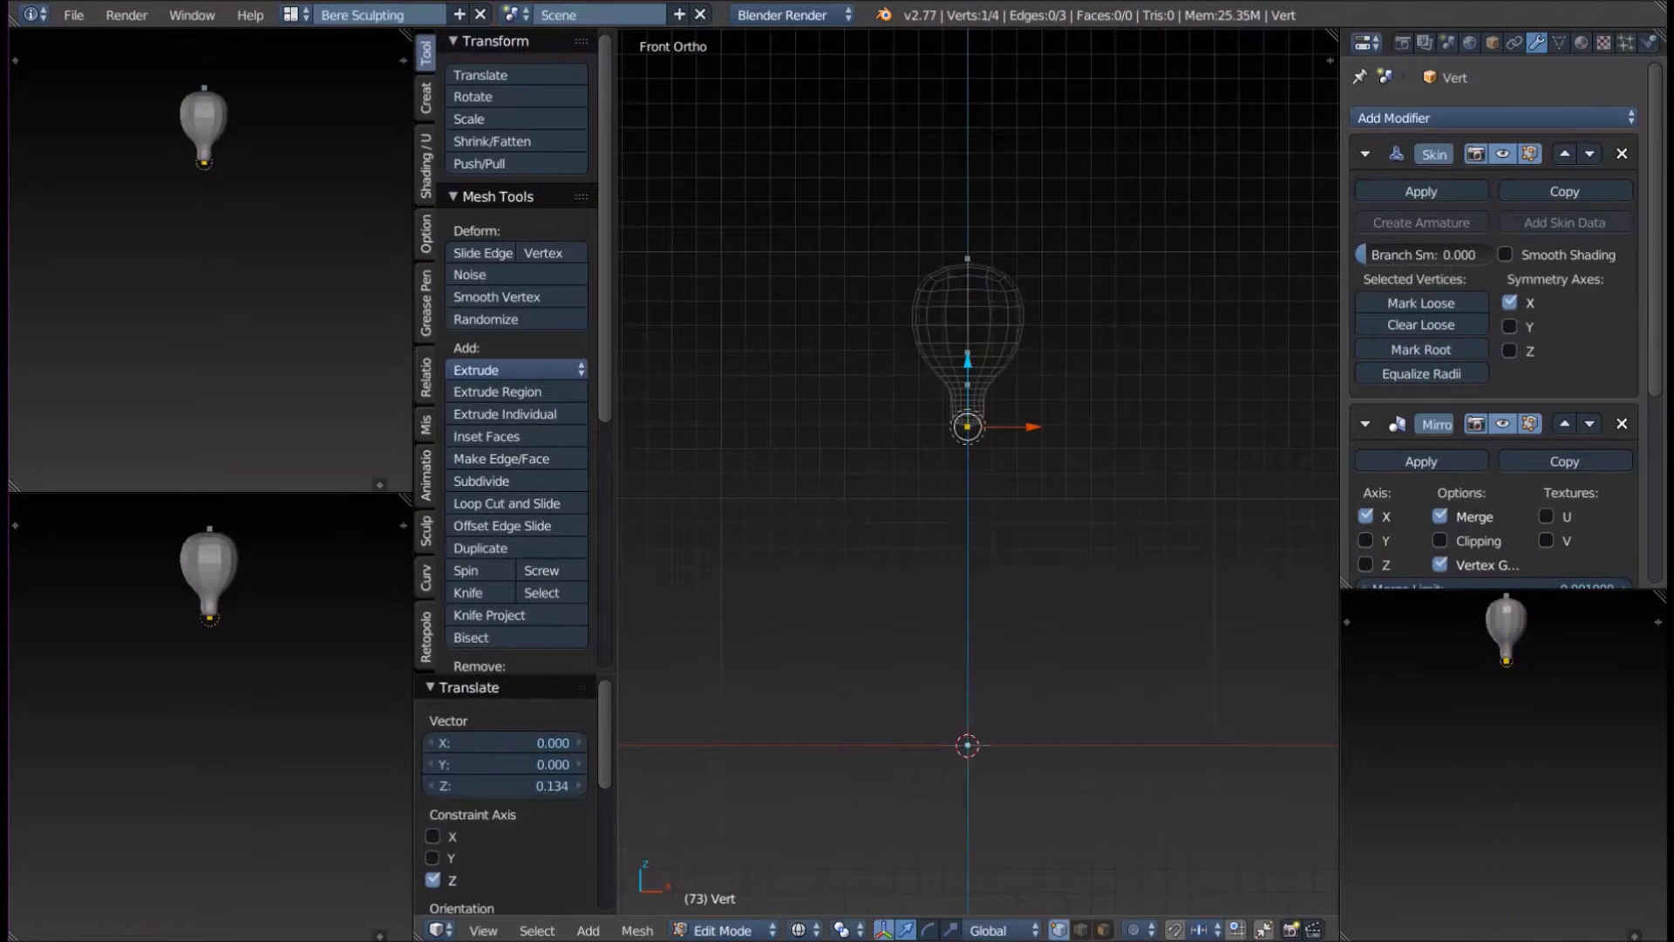
Extrude another vertex straight down along Z to lengthen the skeleton's stem.
key("e")
key("z")
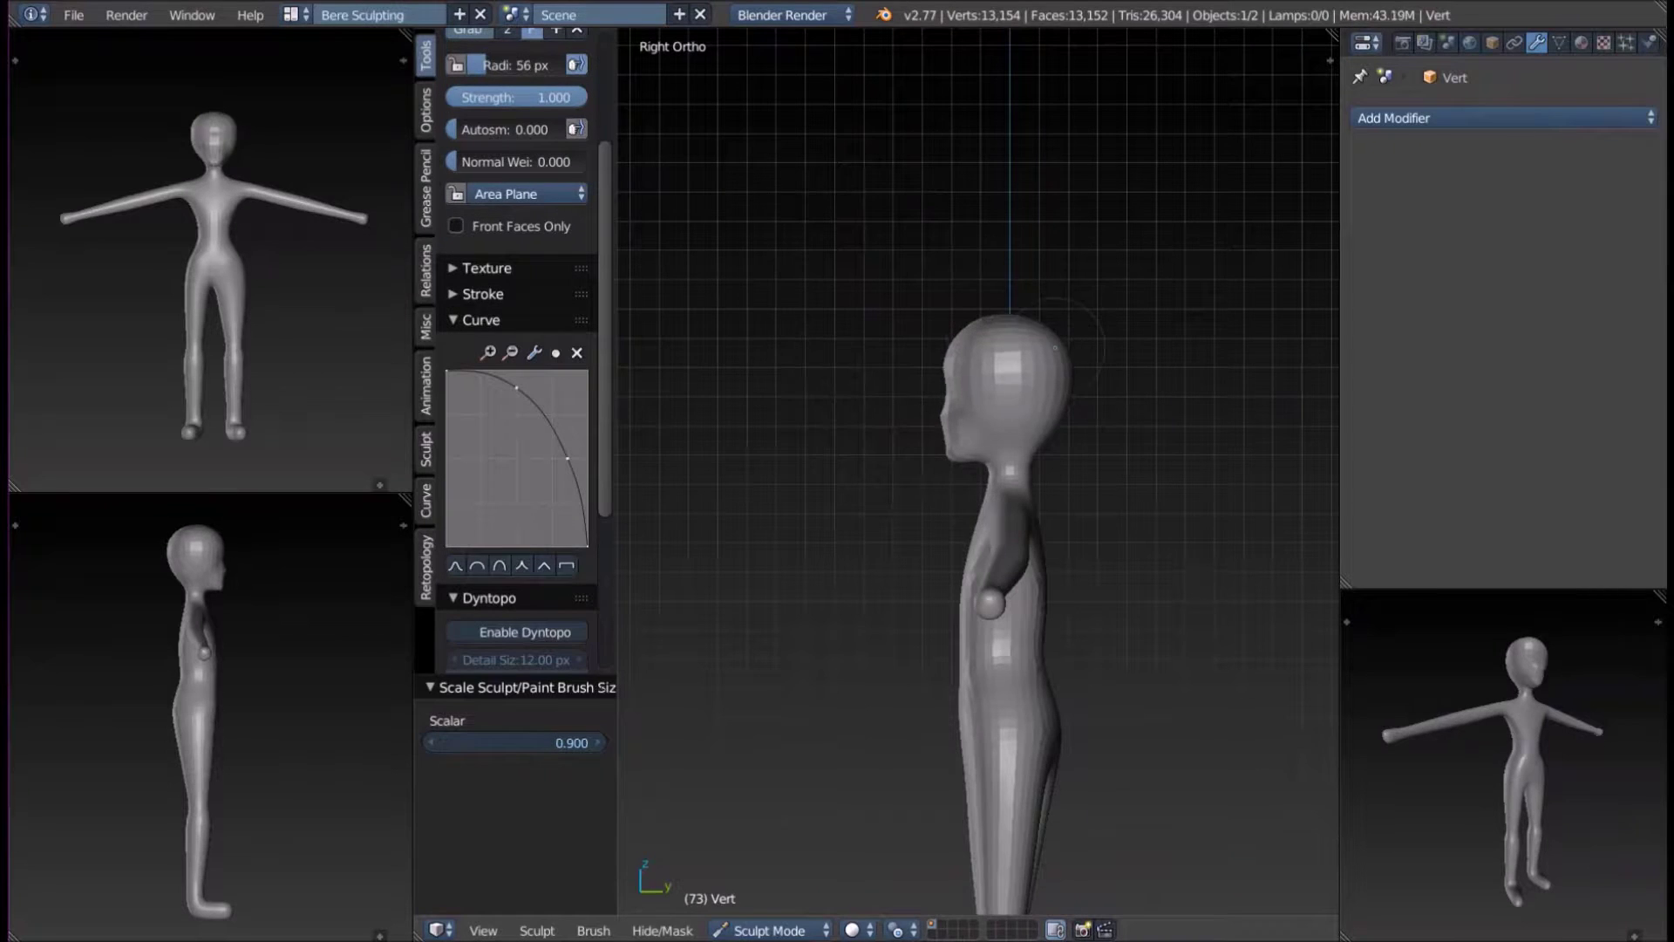
Set up a Front Ortho view of the figure and size the sculpting brush.
key("KP_1")
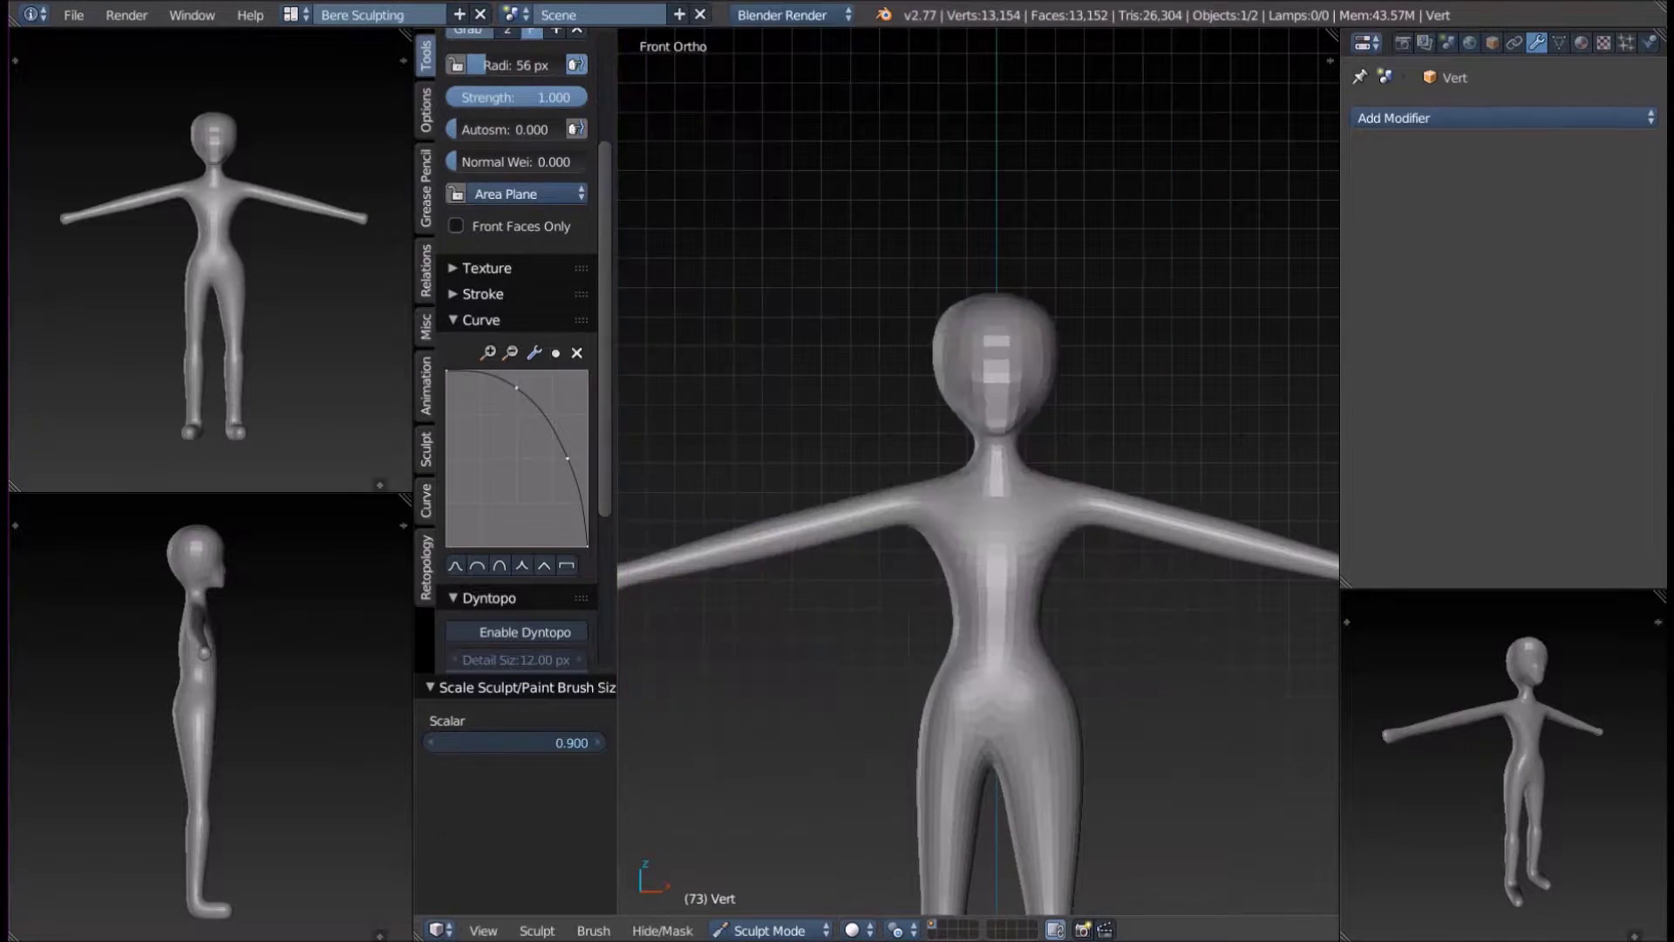
key("bracketleft")
scroll(1063, 331, "up", 2)
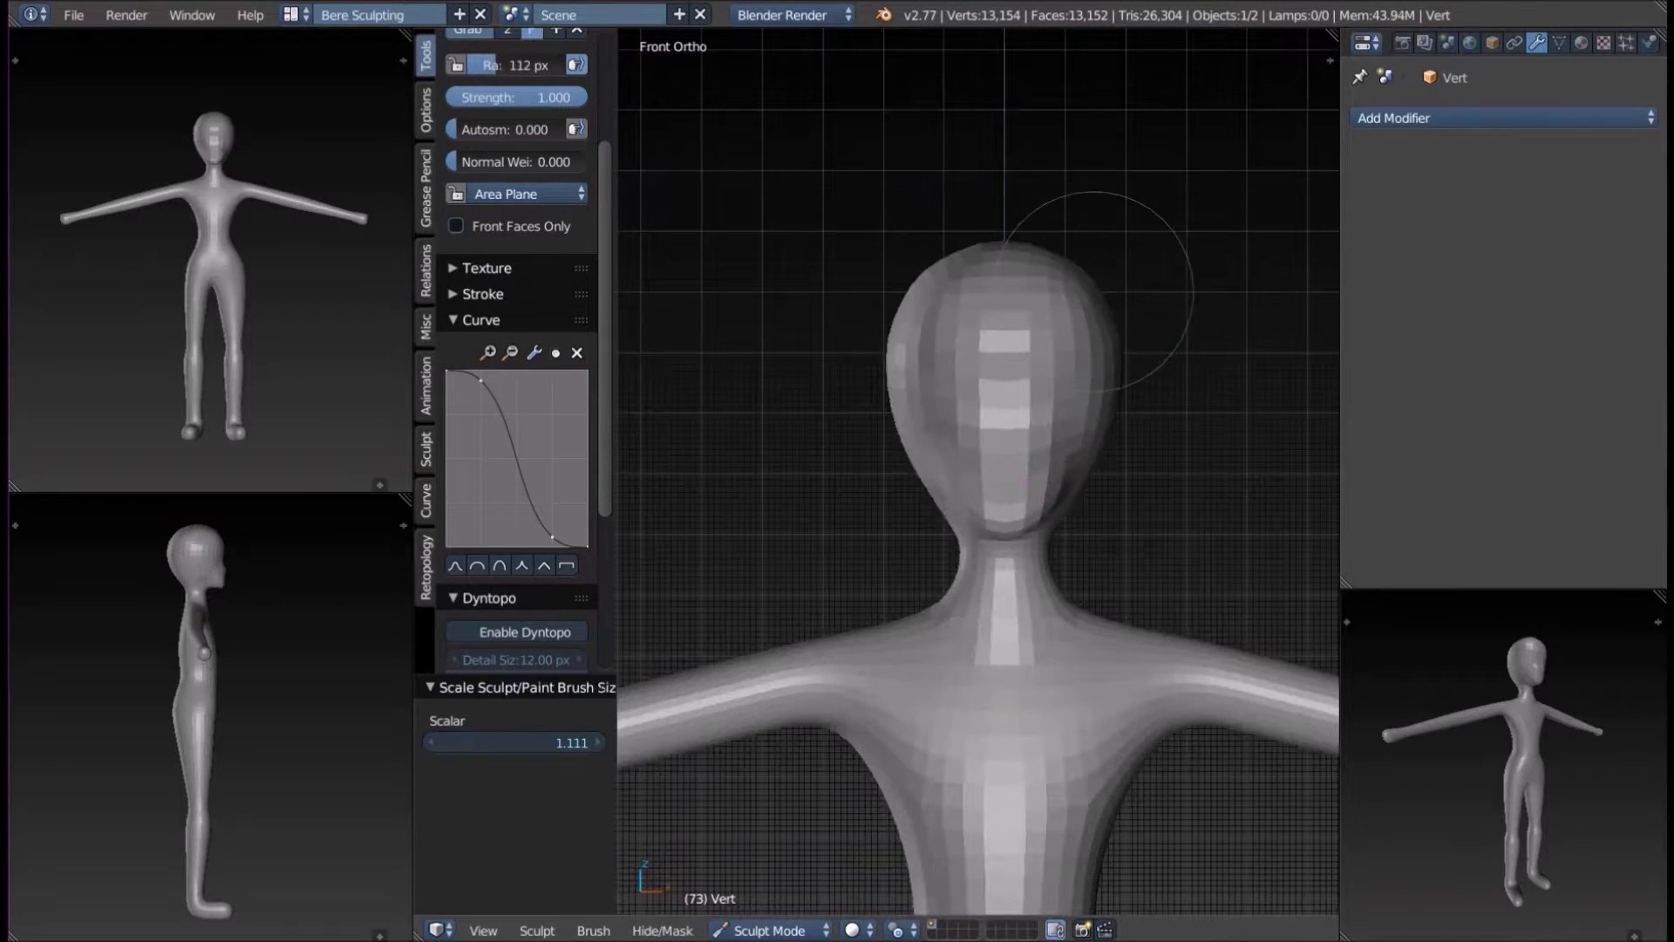
key("bracketright")
mouse_move(1072, 462)
middle_mouse_down()
mouse_move(955, 488)
mouse_move(1121, 561)
mouse_move(1084, 410)
mouse_move(1158, 449)
middle_mouse_up()
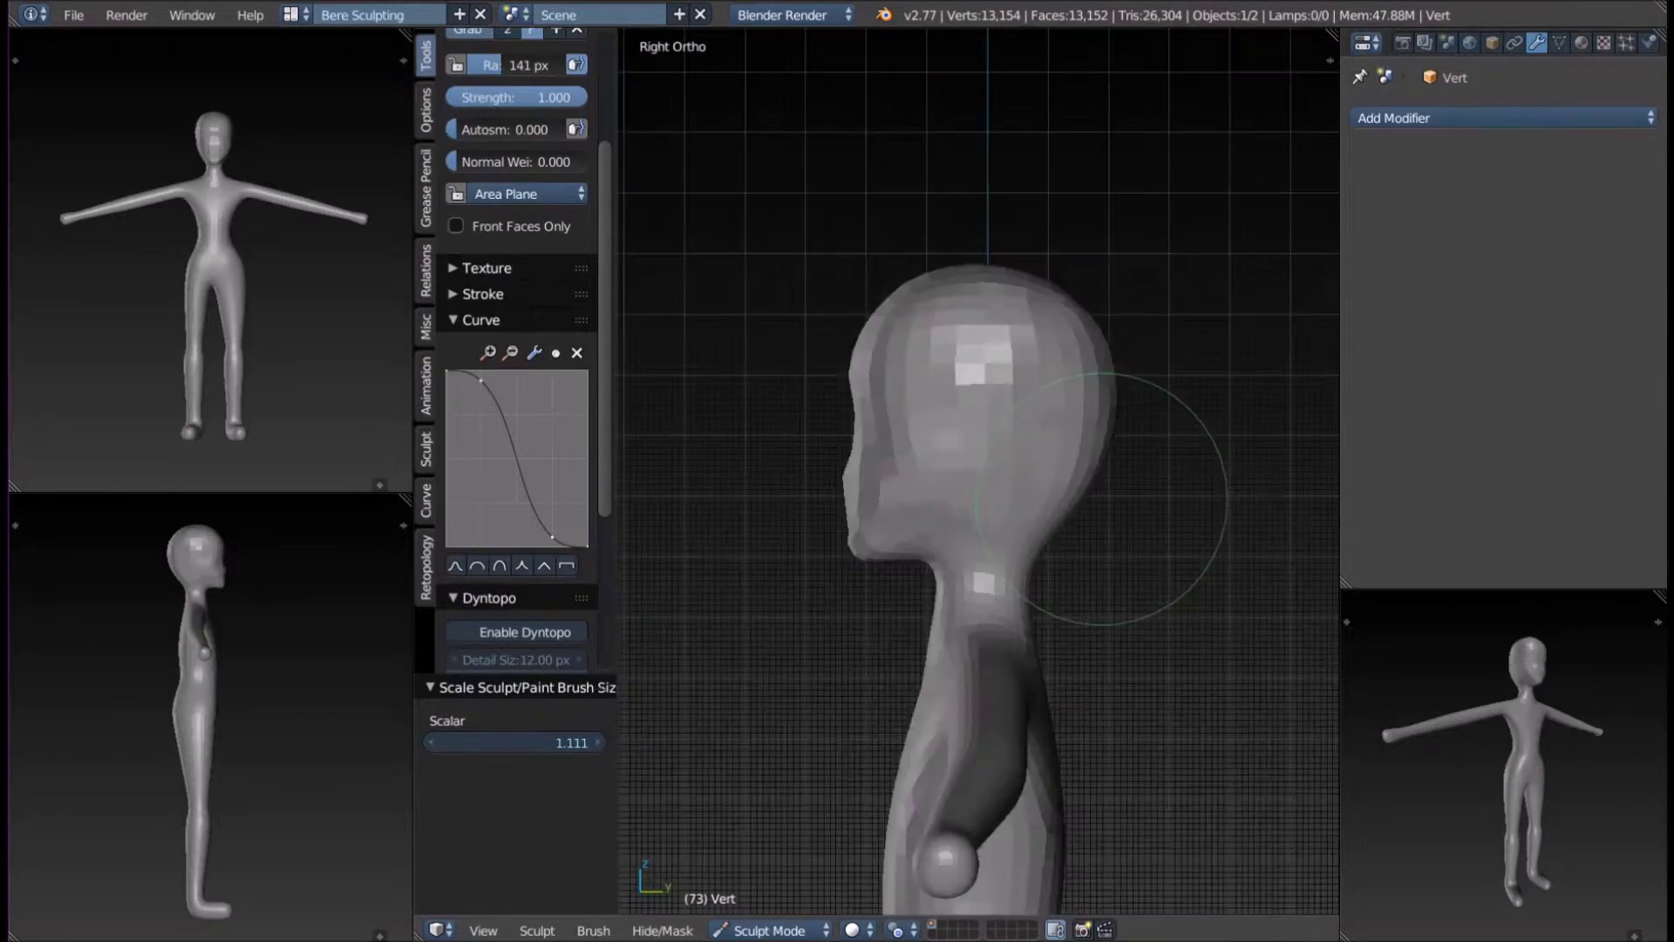
key("KP_1")
Enable Dyntopo and sculpt the breasts onto the chest with a smaller brush.
left_click(525, 631)
scroll(515, 392, "down", 5)
key("bracketleft")
middle_click_drag(976, 523, 925, 428, "shift")
left_click_drag(898, 366, 994, 366)
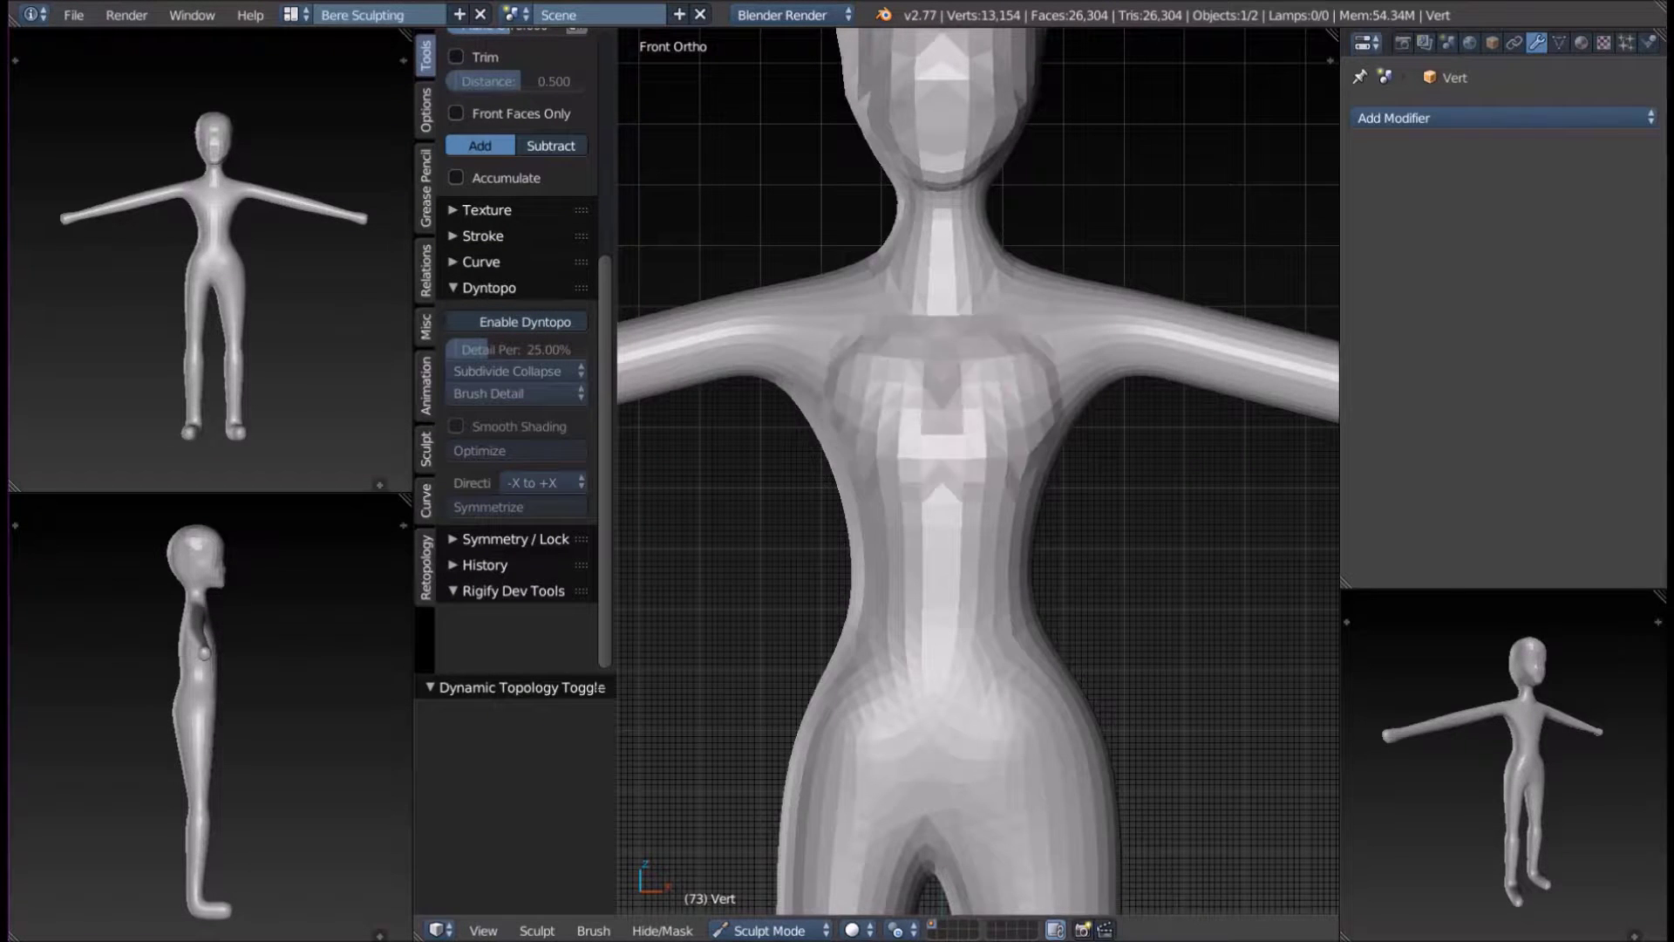
mouse_move(977, 471)
middle_mouse_down()
mouse_move(1134, 470)
mouse_move(1089, 366)
mouse_move(1133, 488)
mouse_move(1011, 454)
mouse_move(1064, 410)
mouse_move(1046, 384)
middle_mouse_up()
key("bracketright")
Show the figure in the Softblend matcap in a maximized front viewport.
key("KP_1")
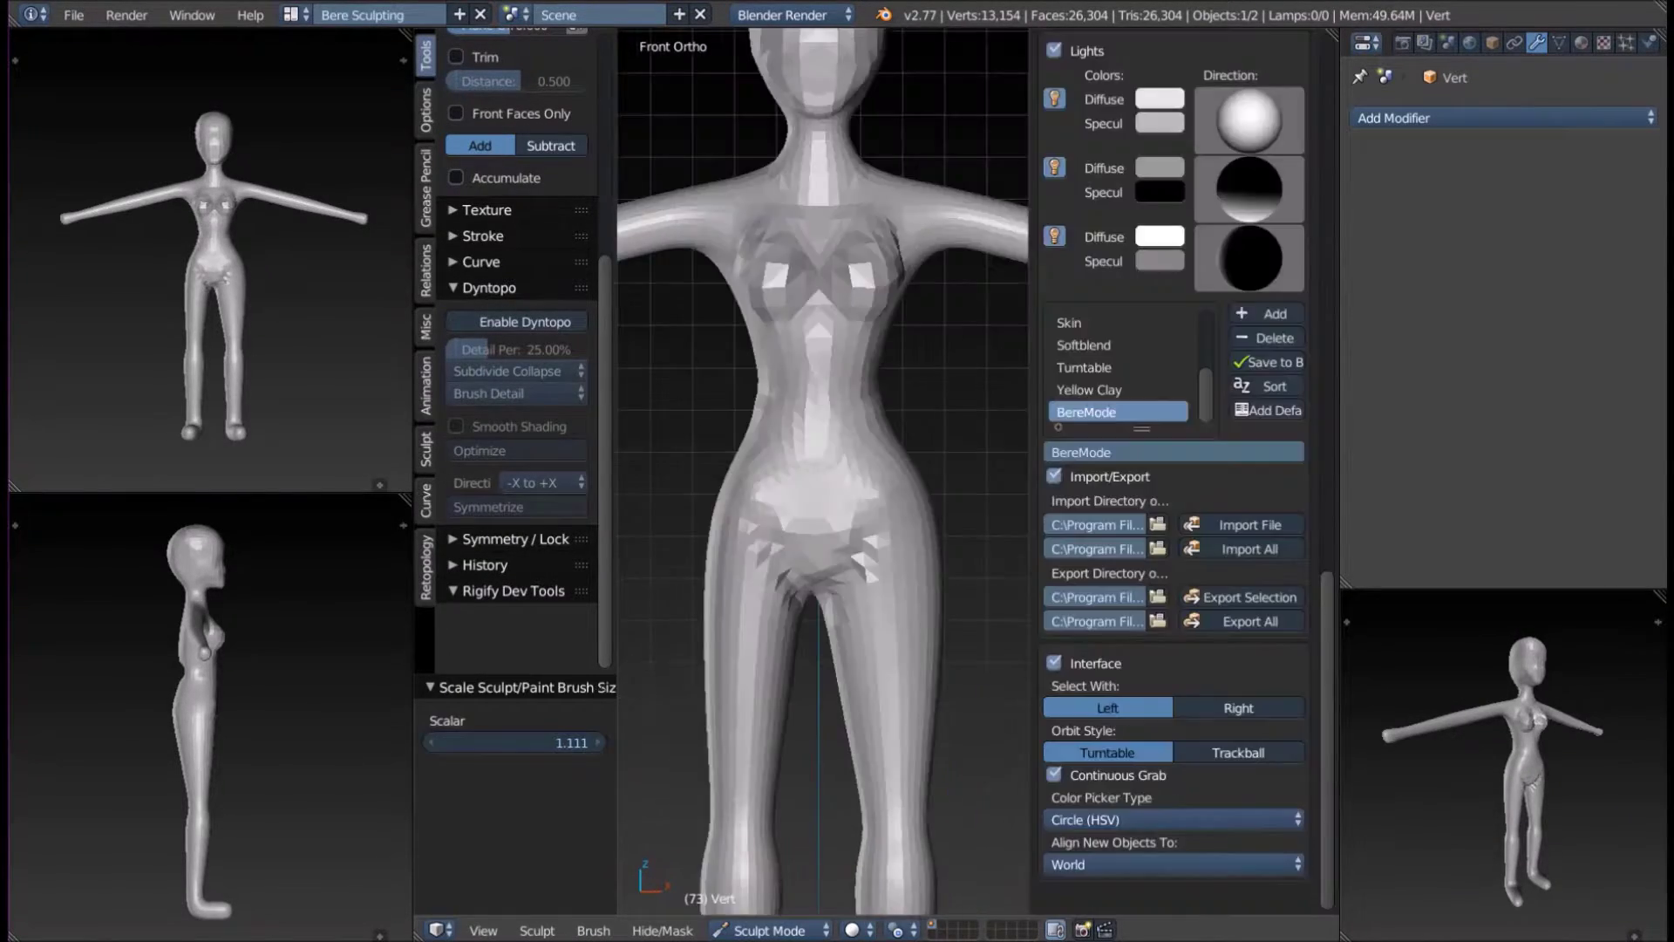
left_click(1118, 323)
scroll(1118, 375, "down", 5, "ctrl")
key("ctrl+space")
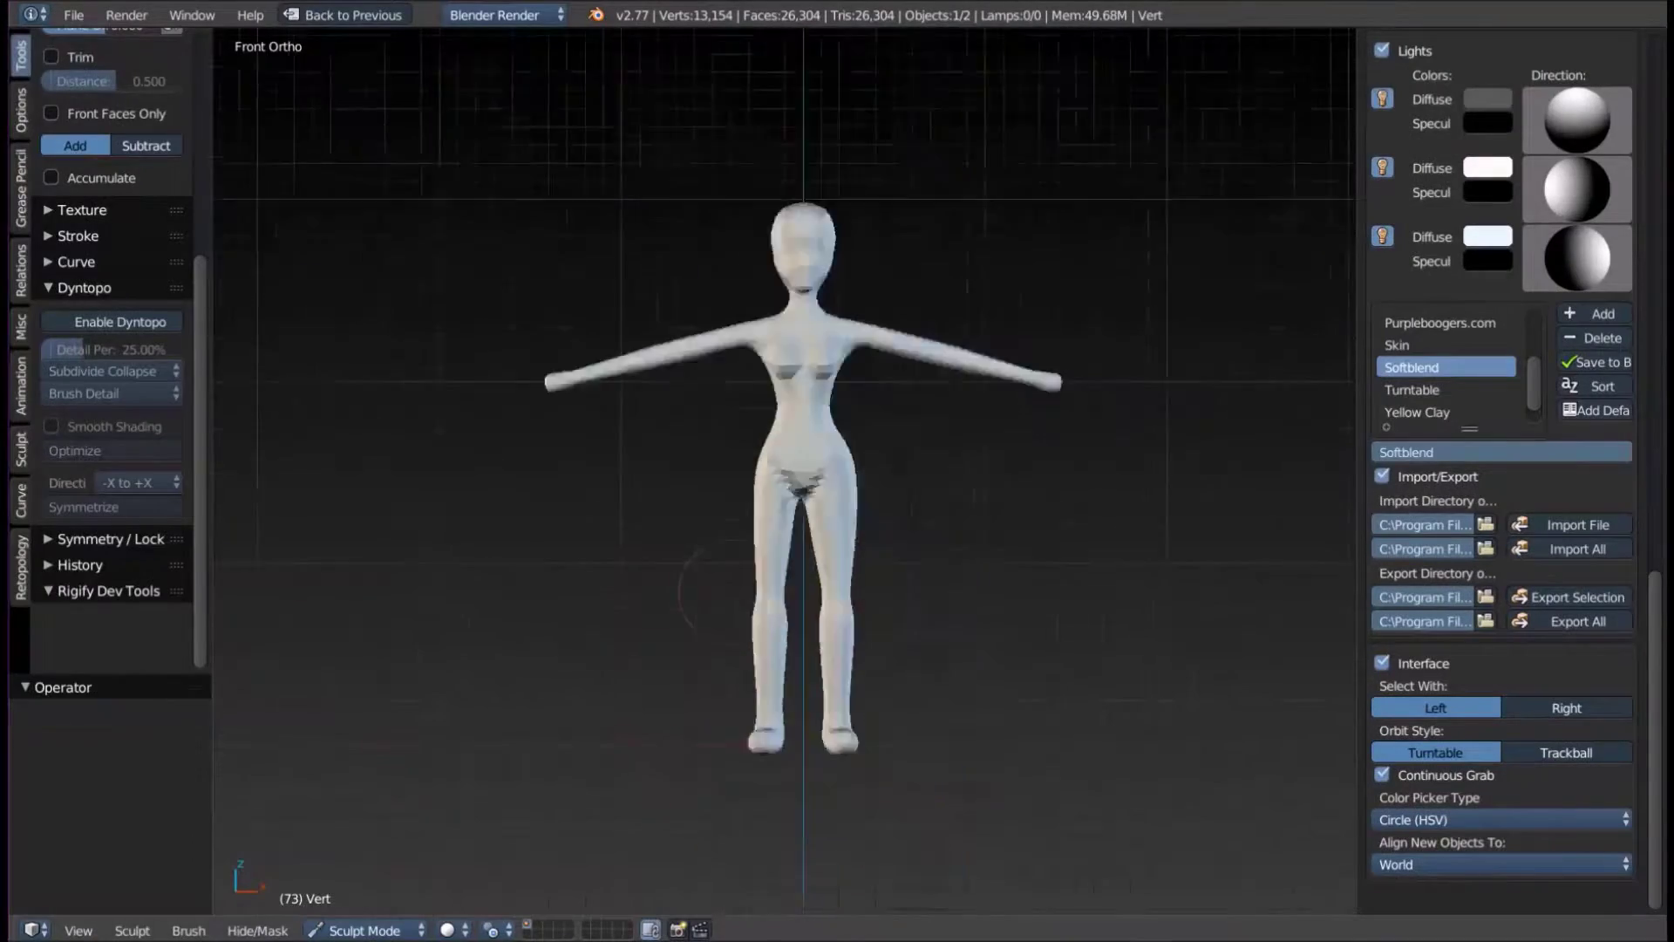
key("Tab")
key("Tab")
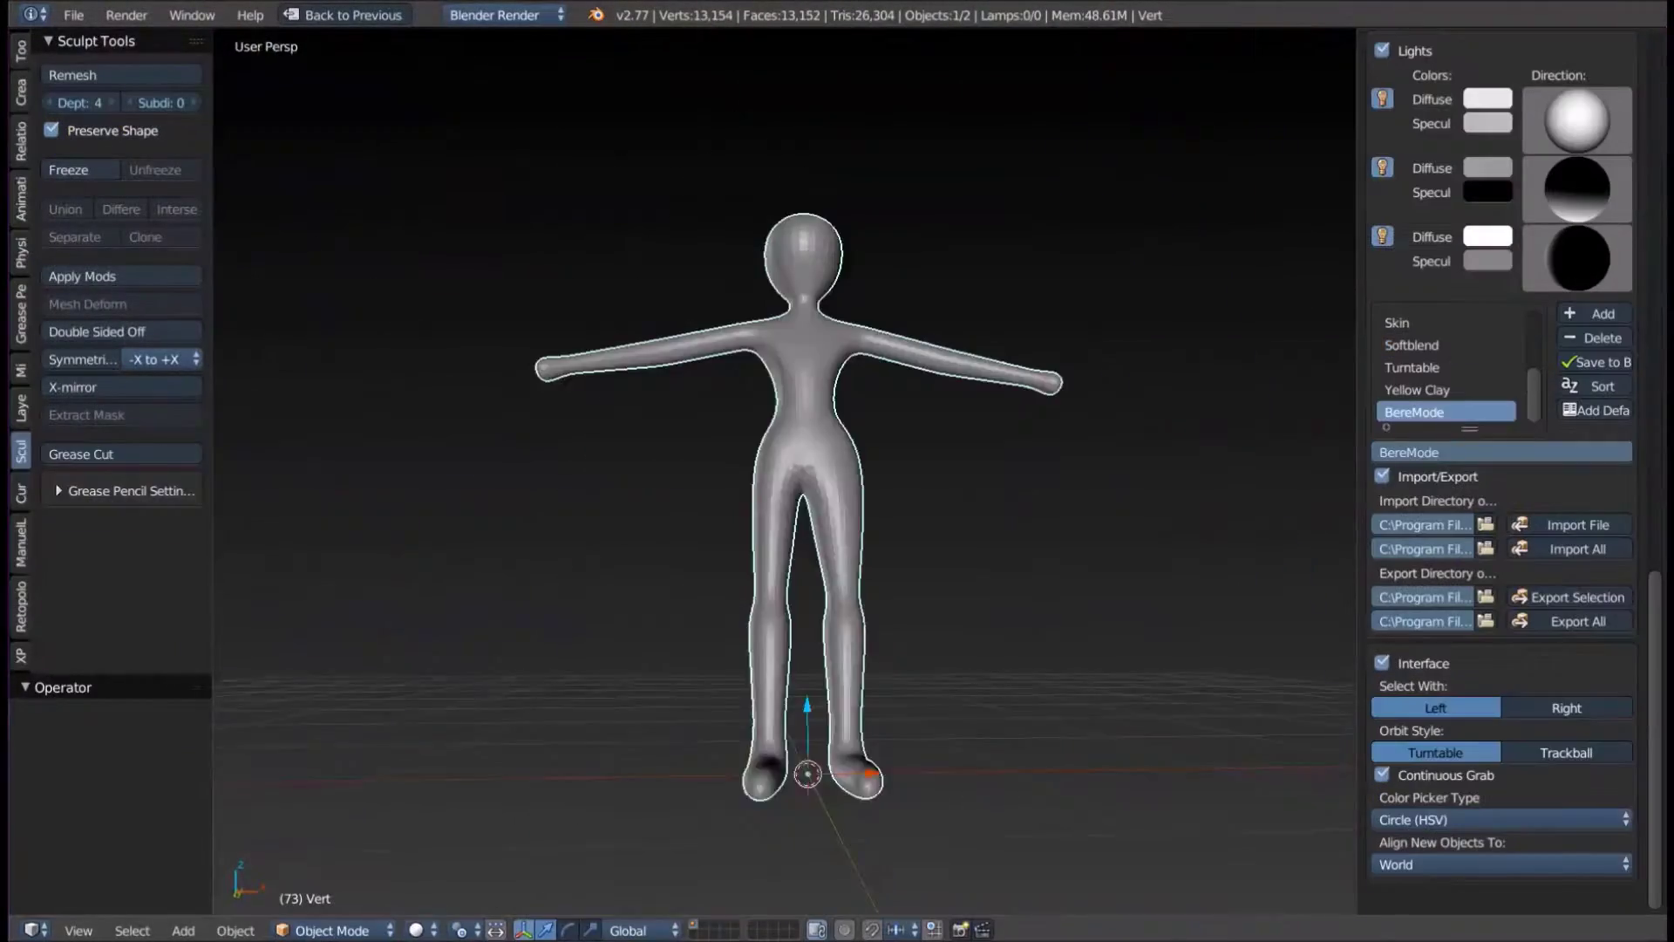
scroll(802, 471, "up", 5)
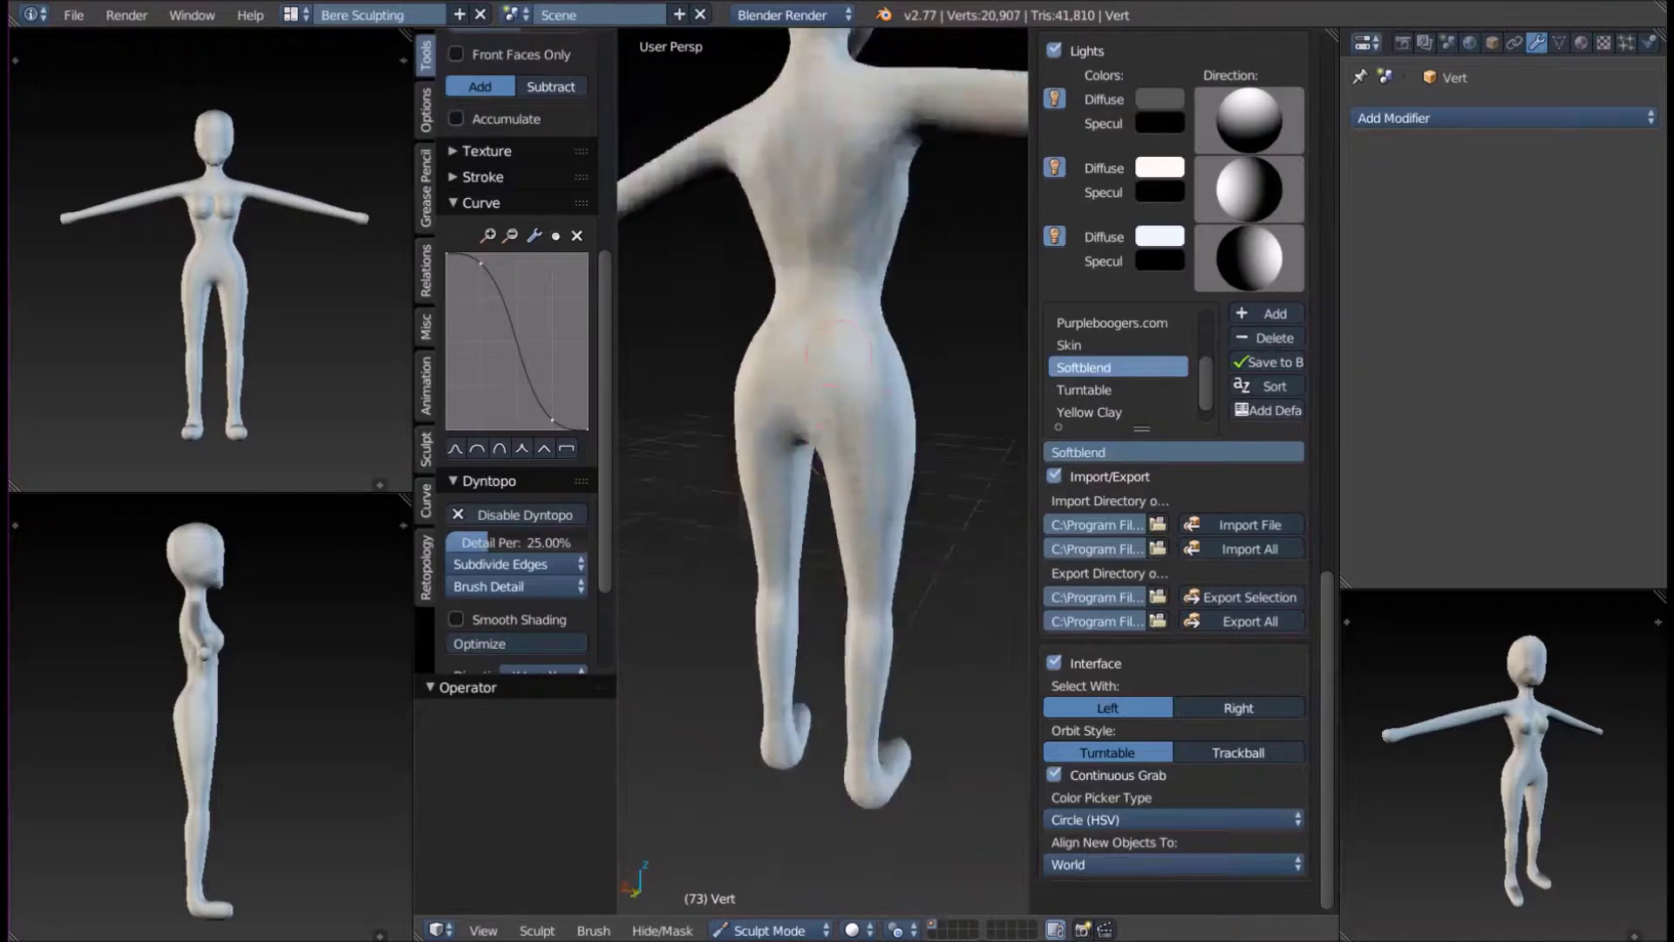
With a smaller brush, sculpt rounder buttocks and a defined lower back from three-quarter view.
middle_click_drag(837, 353, 889, 513)
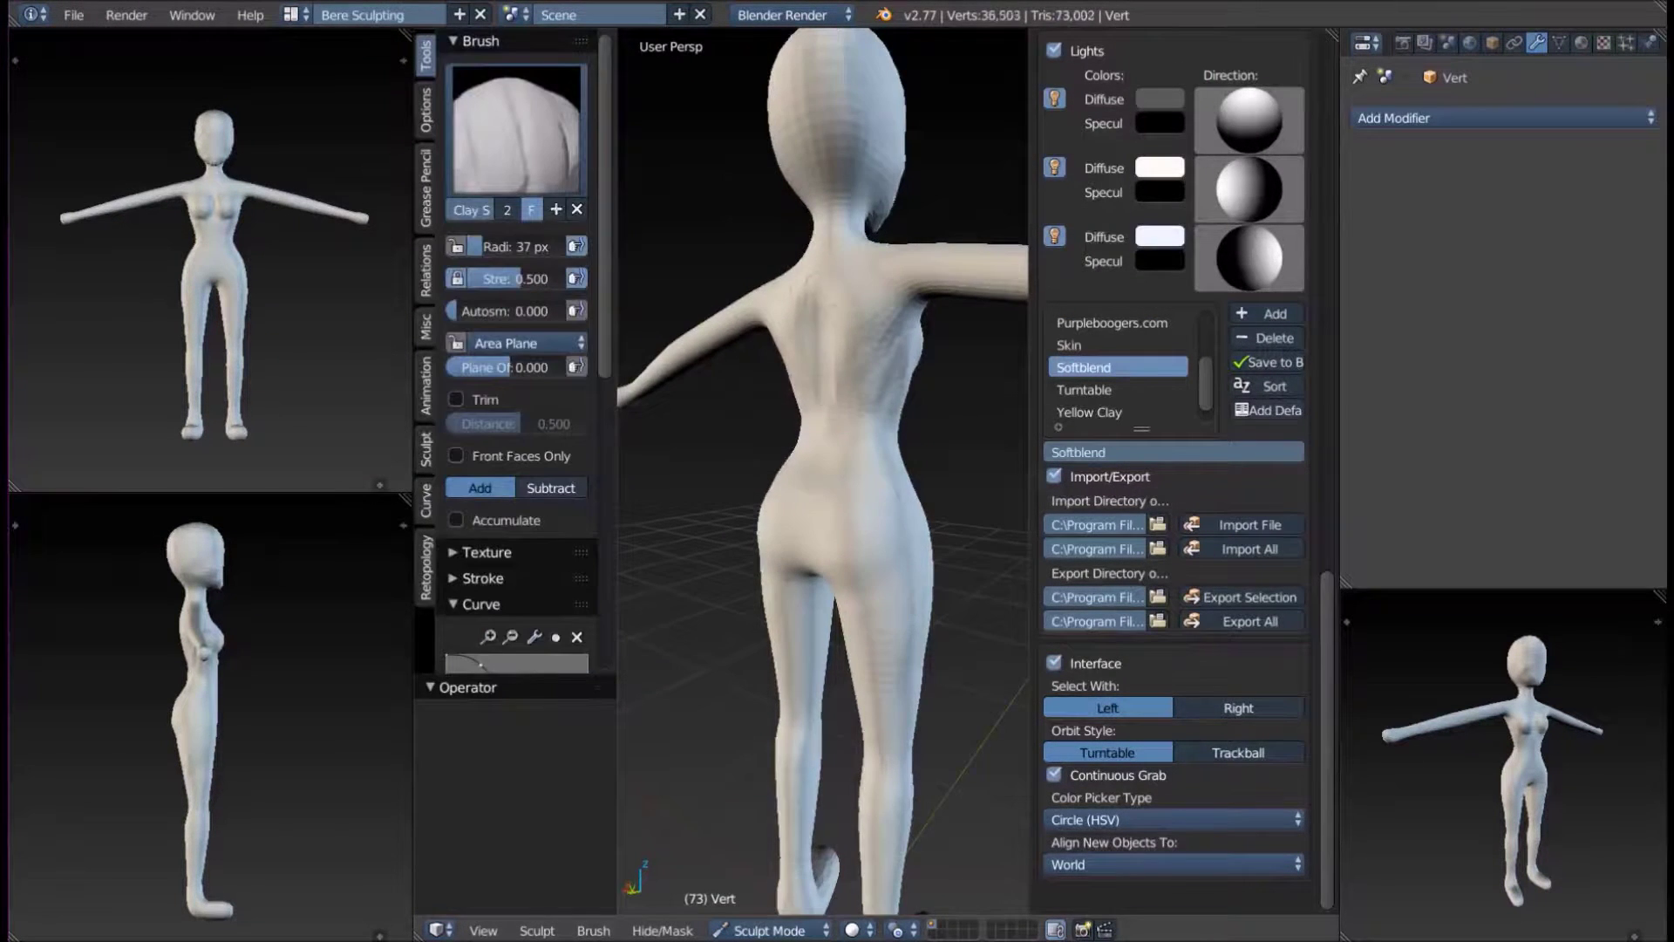
scroll(515, 348, "down", 10)
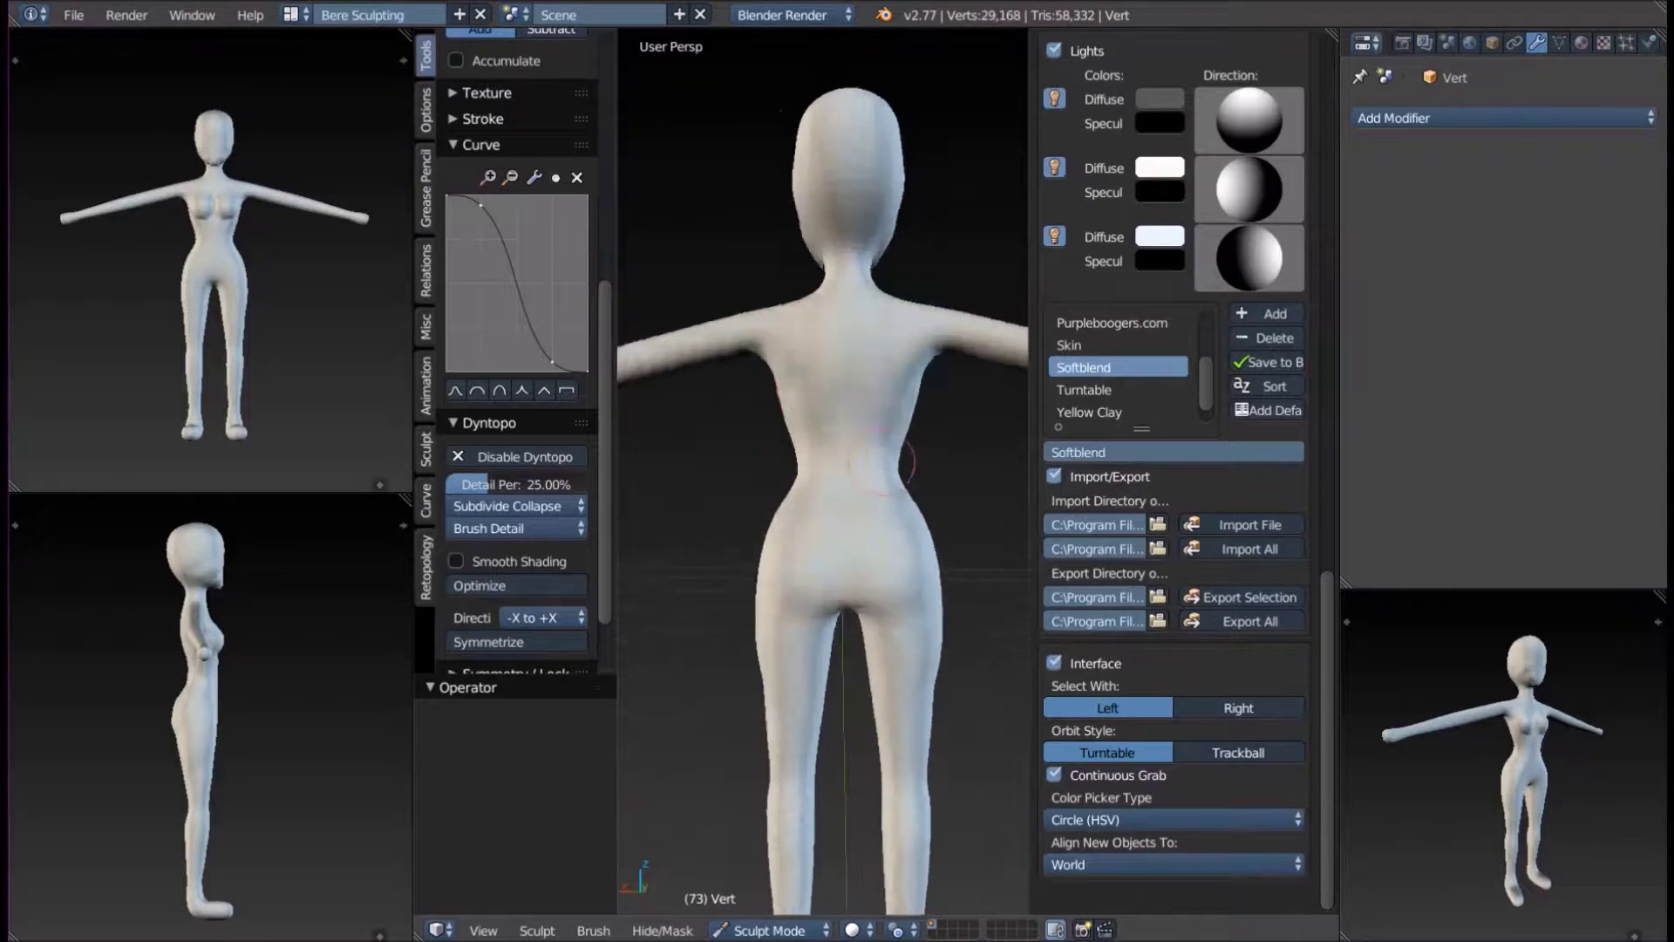
scroll(514, 349, "down", 3)
key("bracketleft")
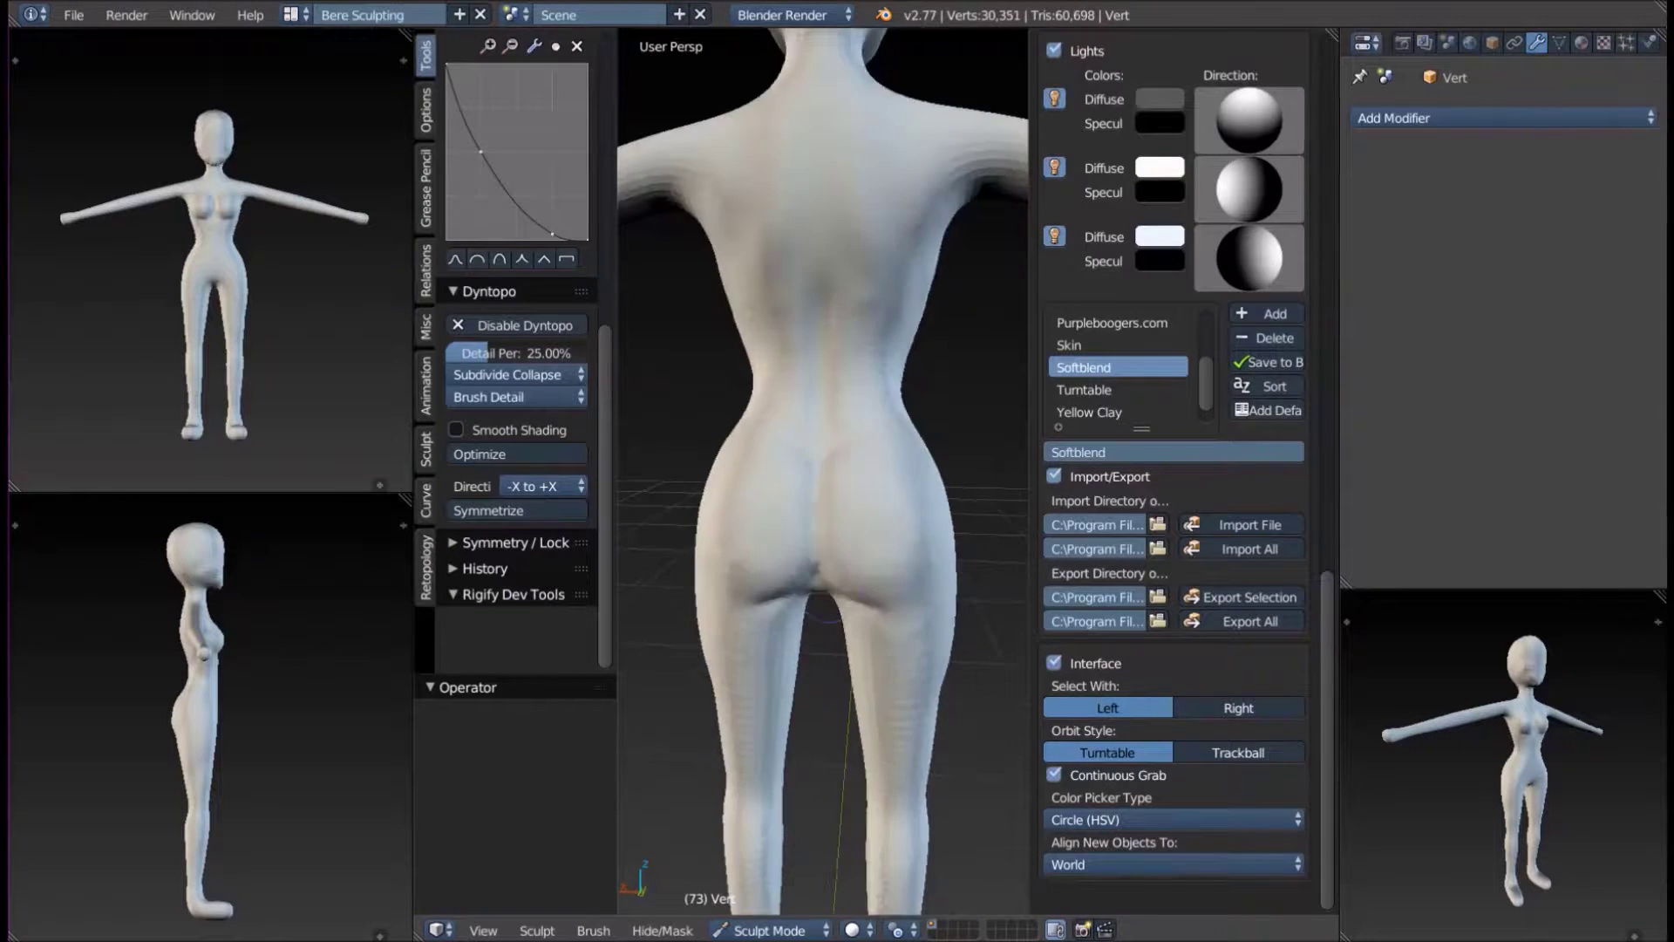
scroll(847, 390, "down", 2)
scroll(847, 390, "down", 2)
scroll(848, 390, "down", 2)
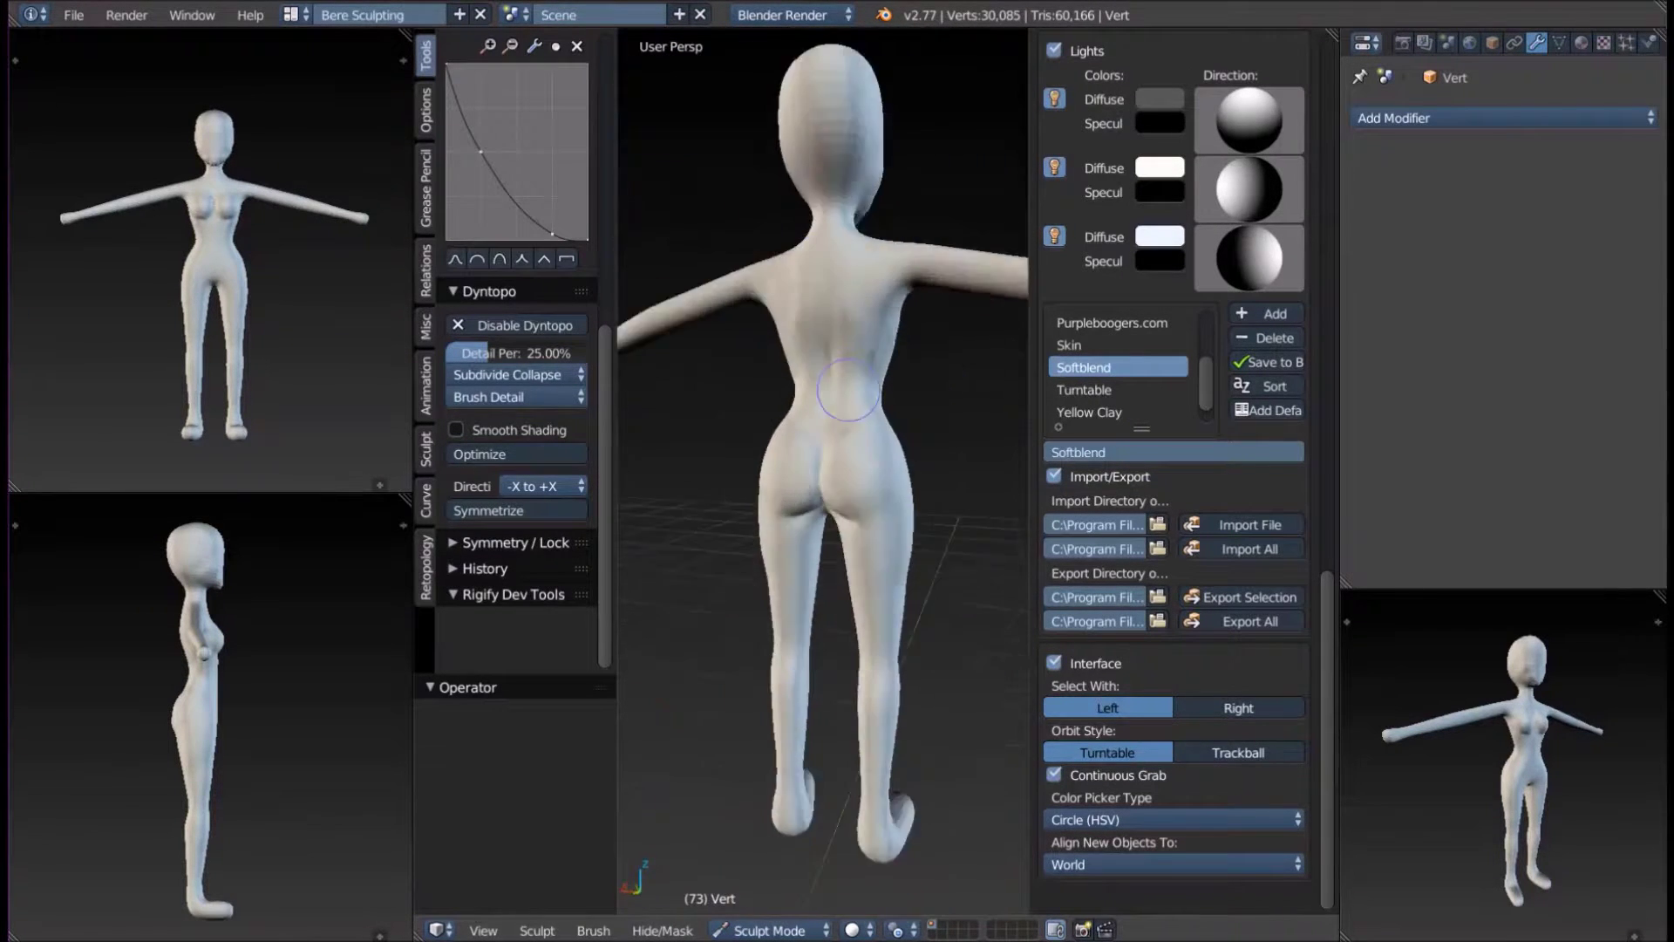
Mask the hips and hide everything else to sculpt them in isolation.
middle_click_drag(785, 610, 663, 930)
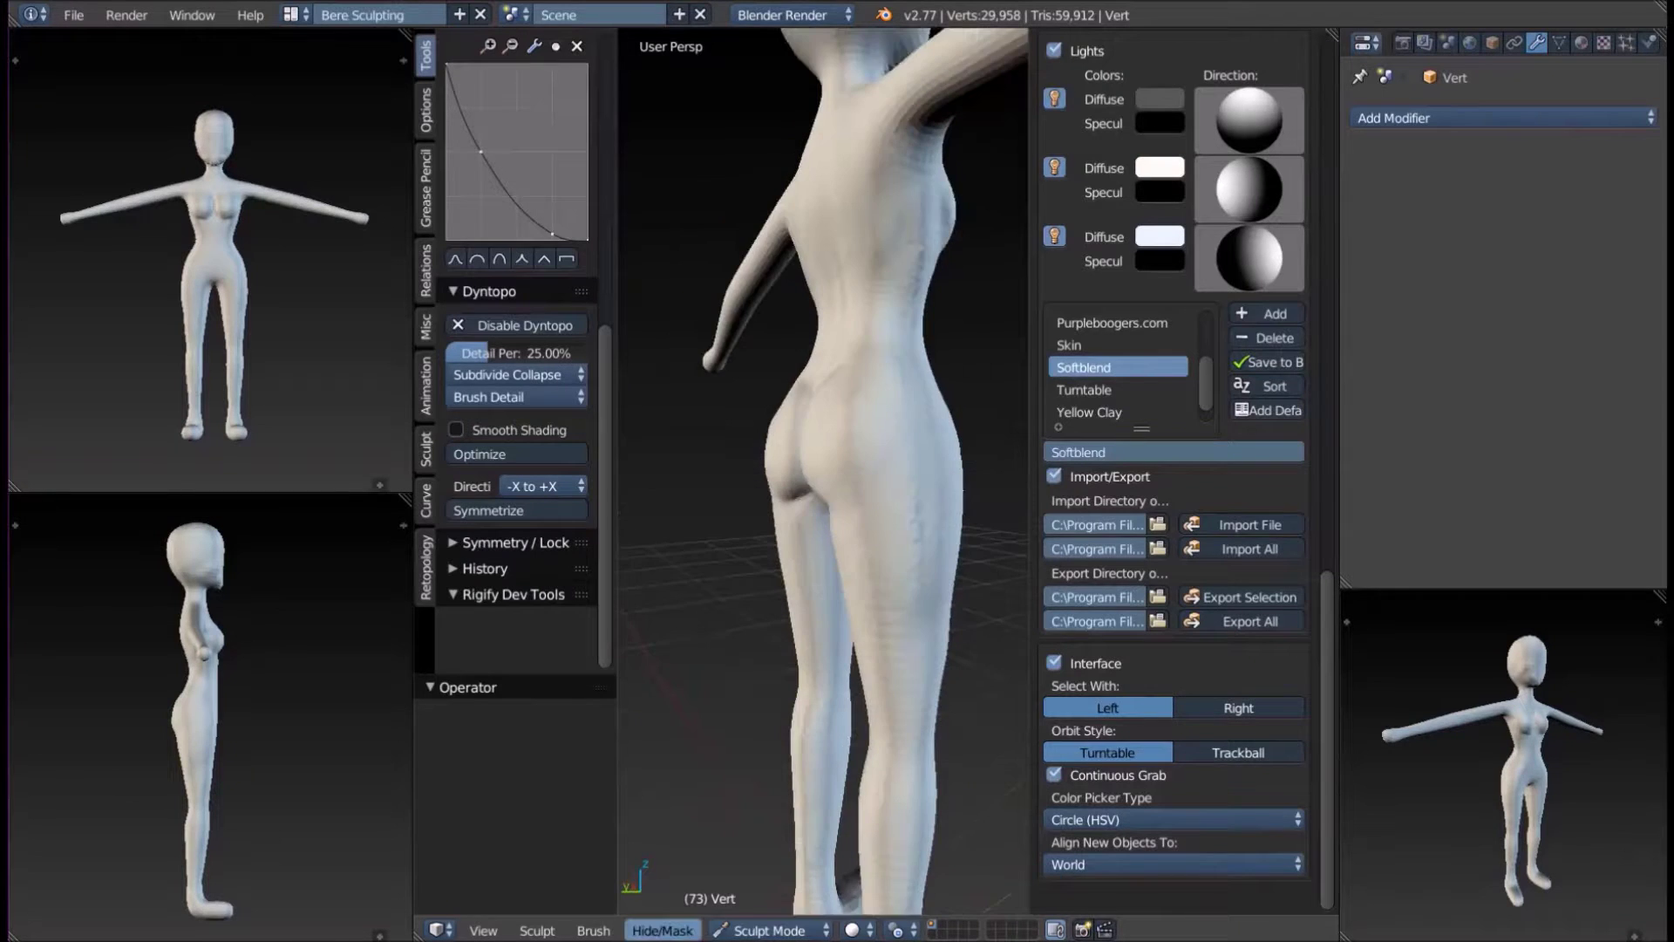
left_click(663, 930)
left_click(706, 881)
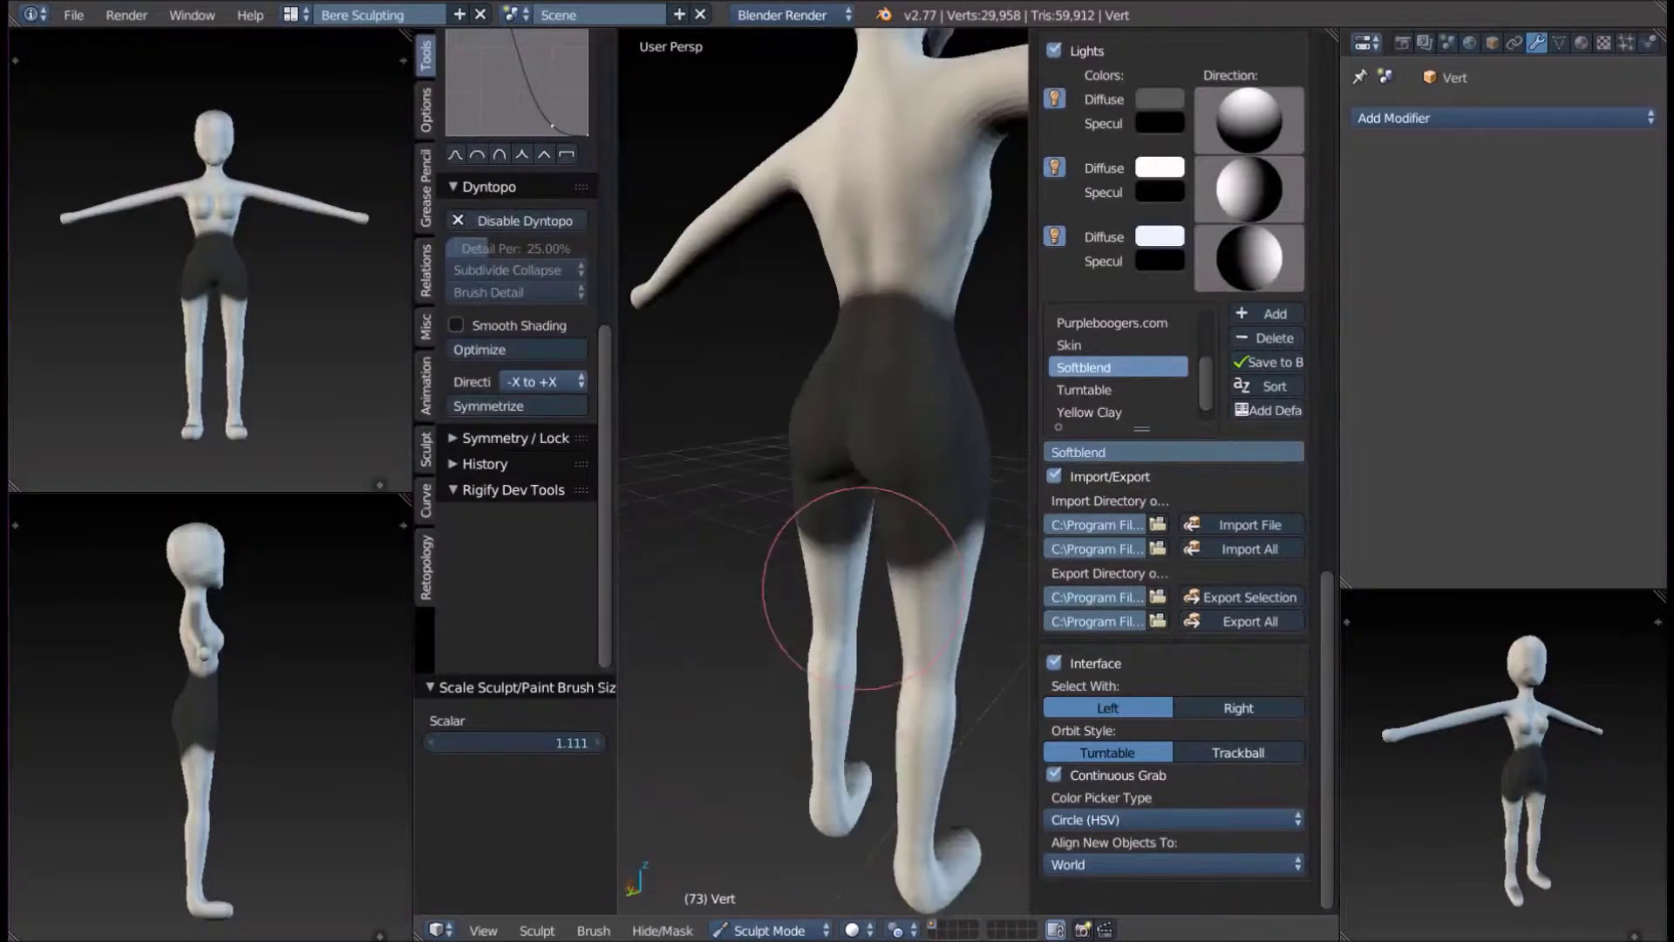
middle_click_drag(836, 615, 837, 392)
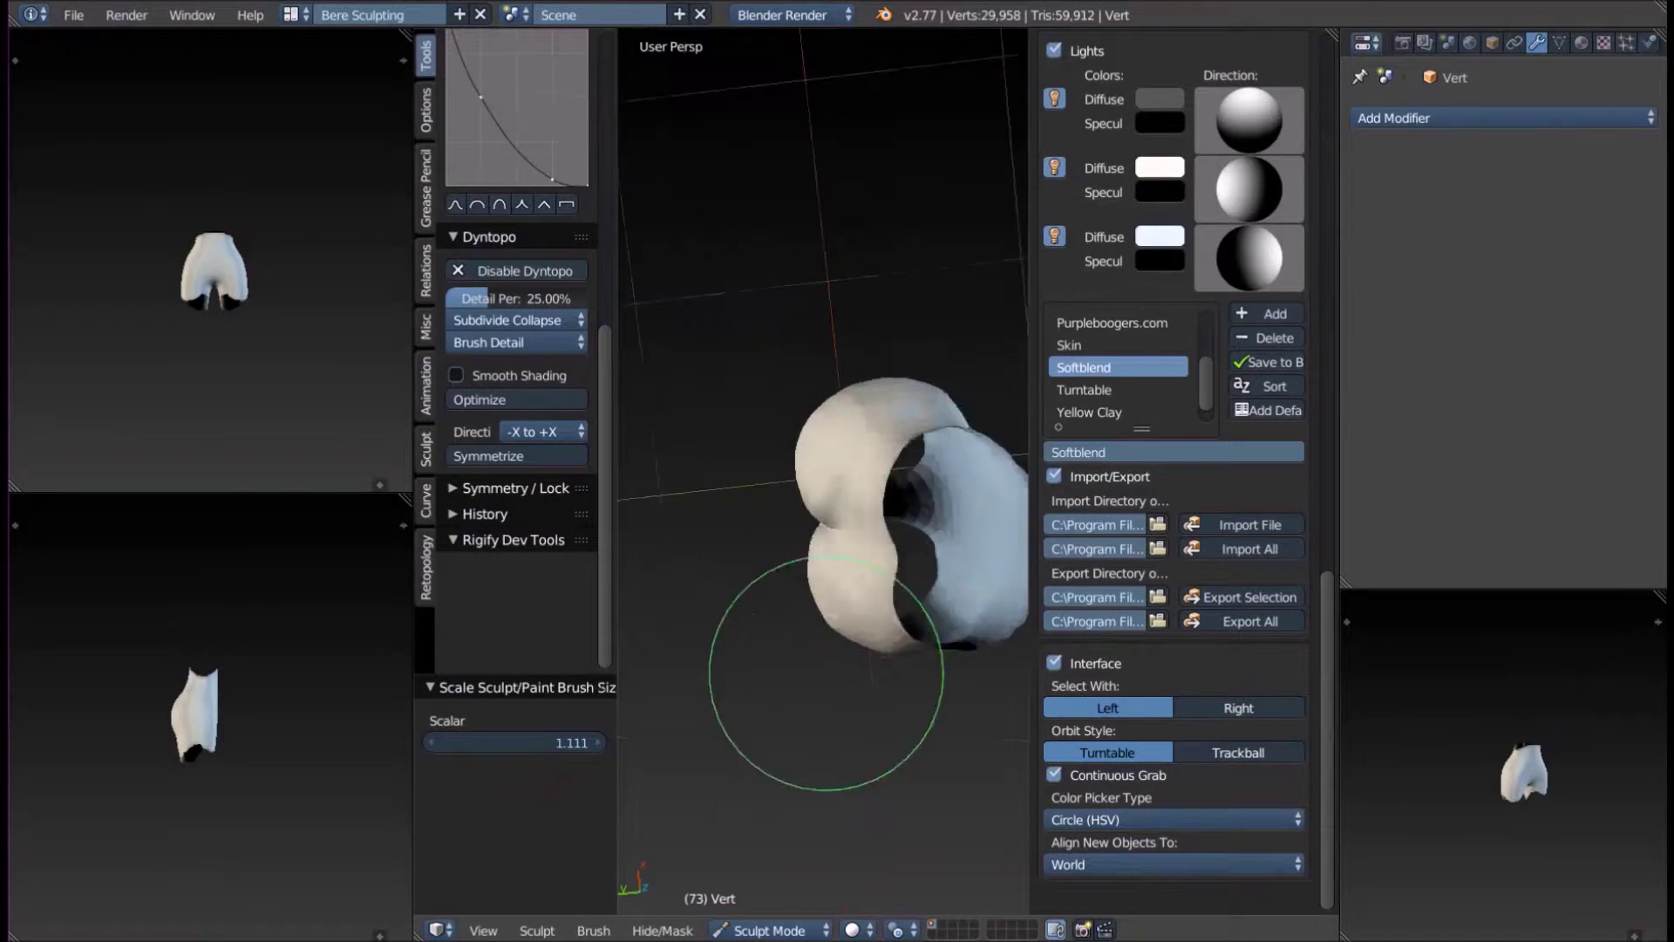
key("KP_3")
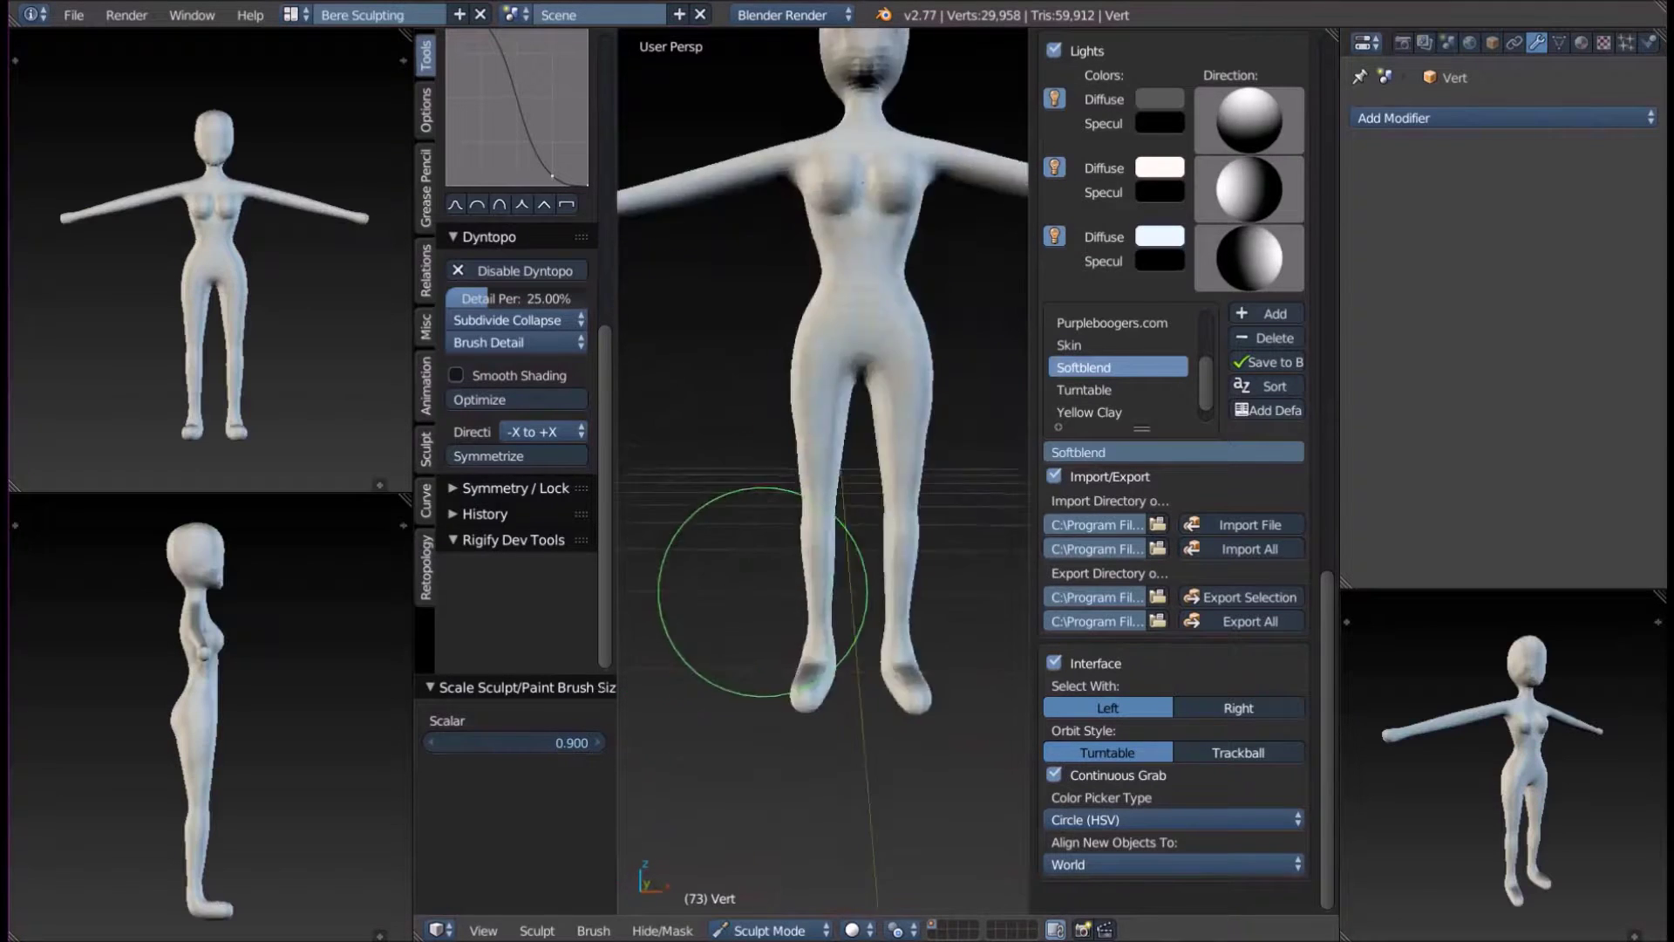
scroll(796, 294, "up", 5)
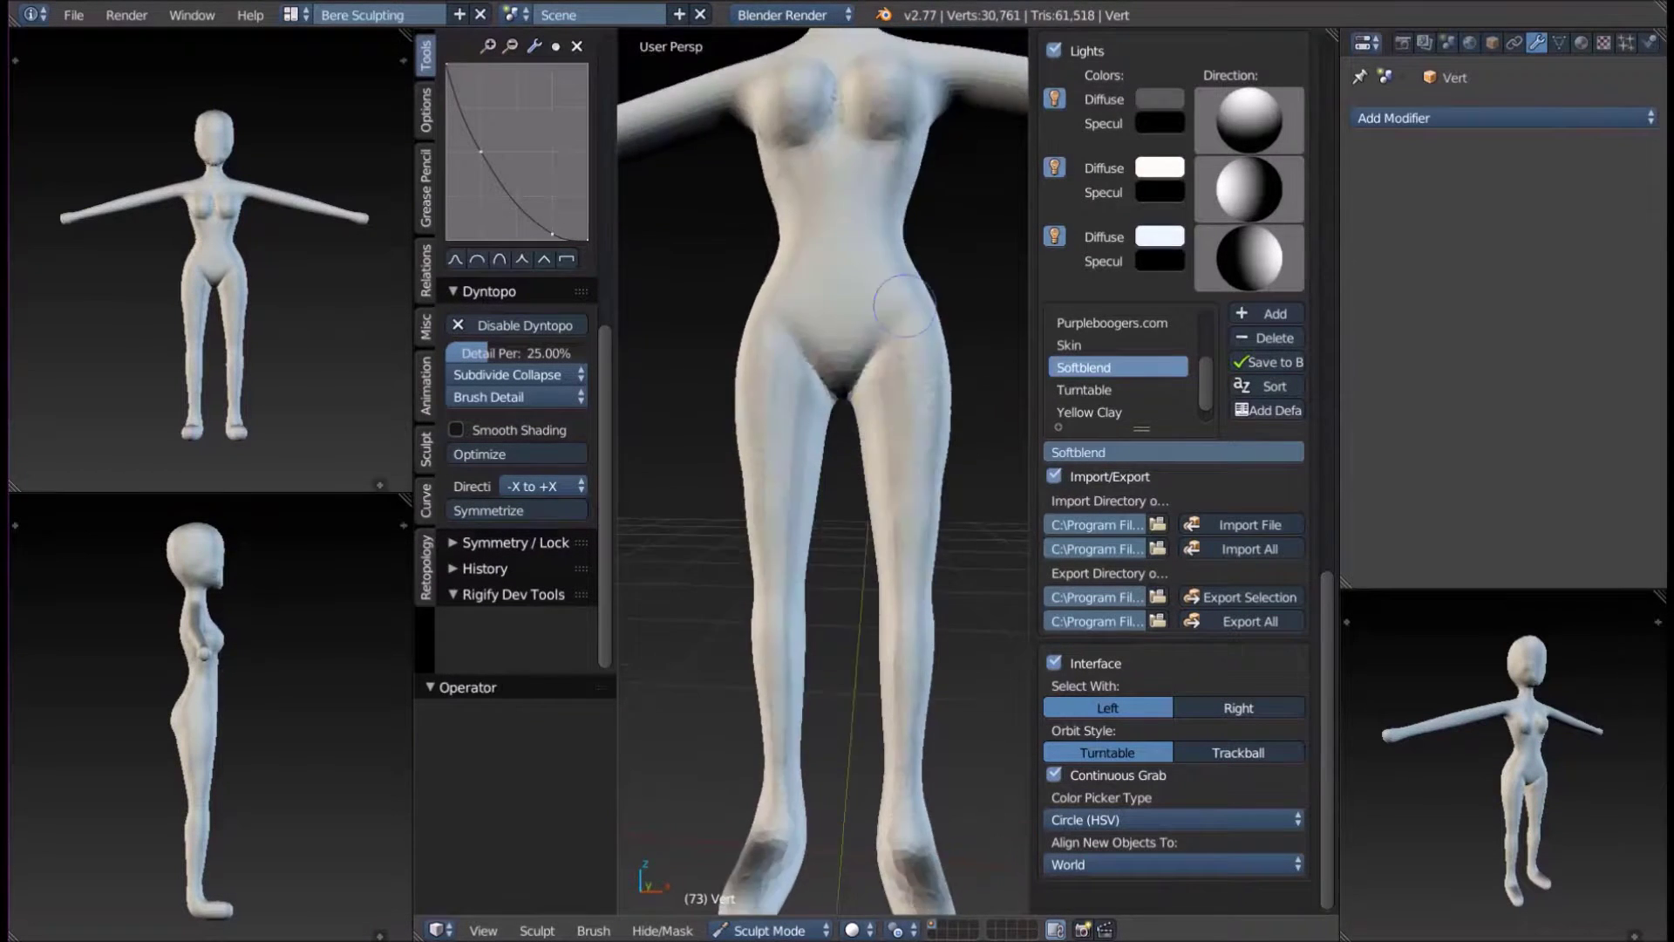
middle_click_drag(904, 305, 819, 309)
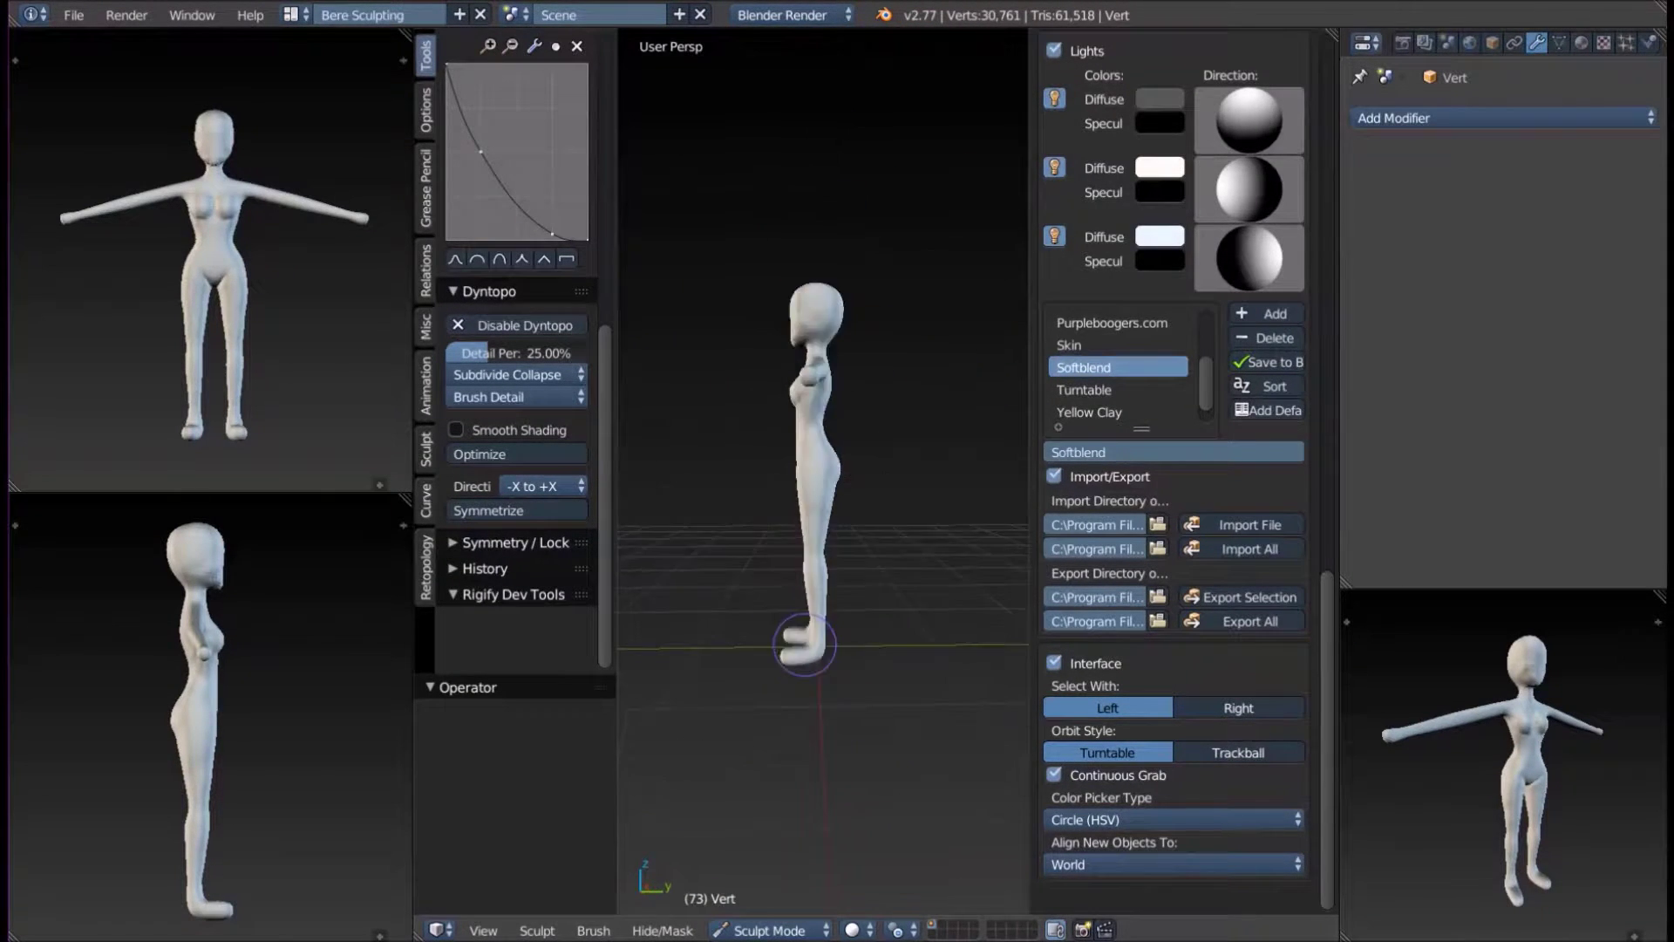
In Edit Mode side view, box-select the legs and move them with proportional editing.
key("Tab")
key("KP_3")
left_click_drag(745, 436, 917, 829)
key("g")
left_click(815, 676)
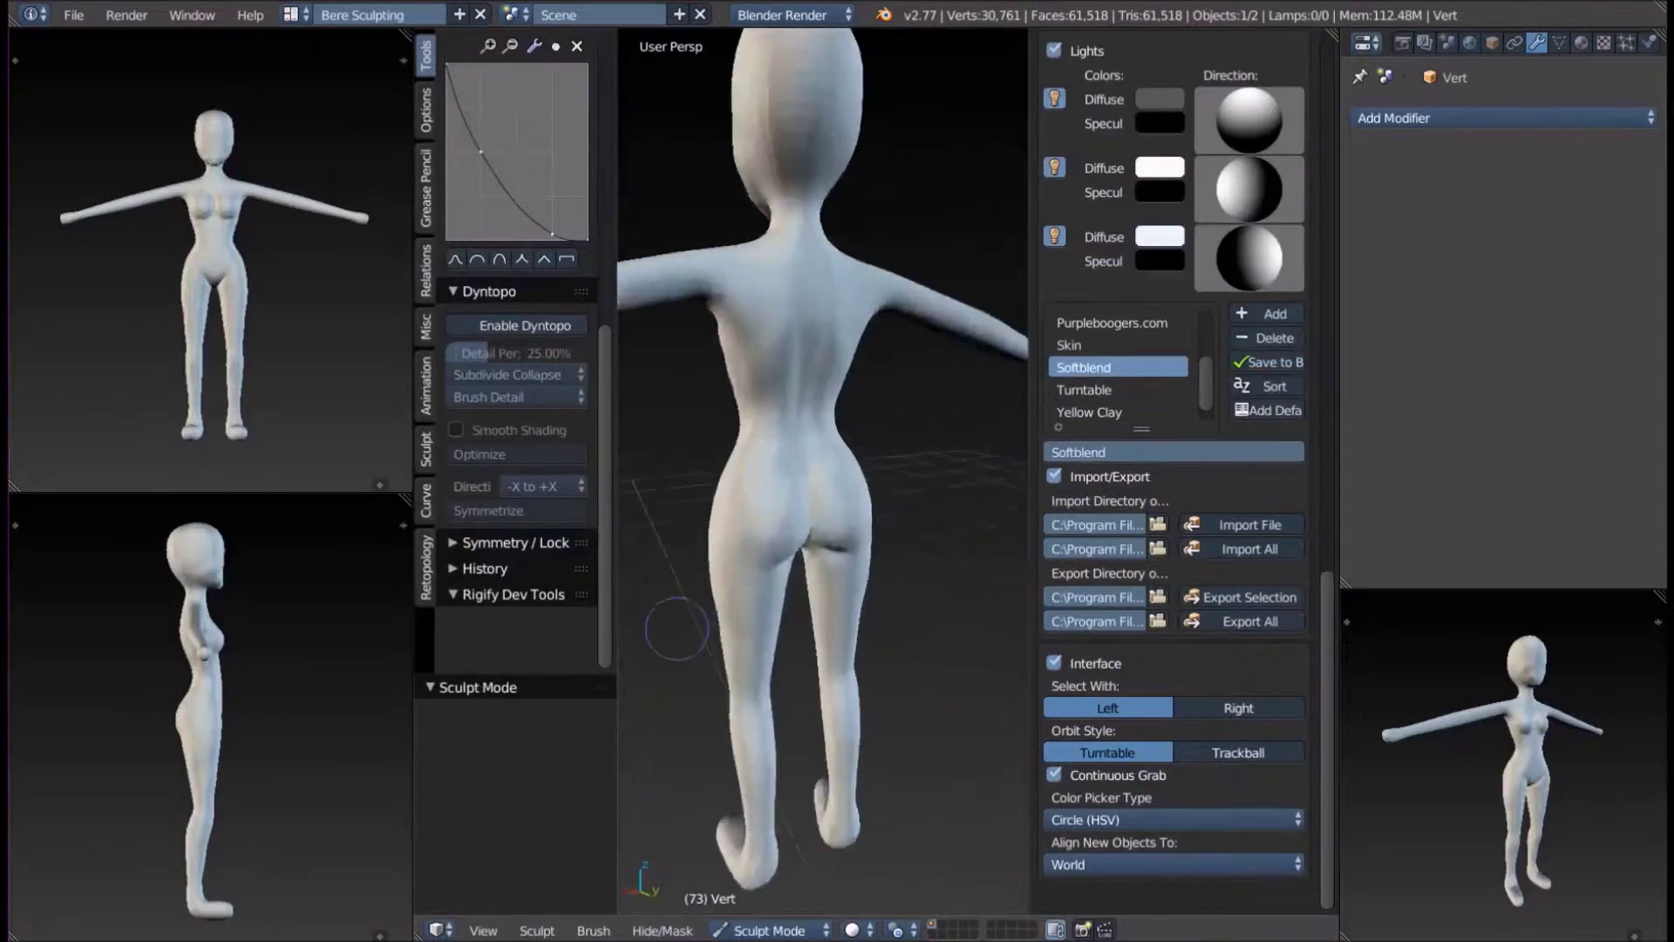
Turn Dyntopo on and sculpt added detail into the hips from a rear view.
scroll(809, 477, "down", 1)
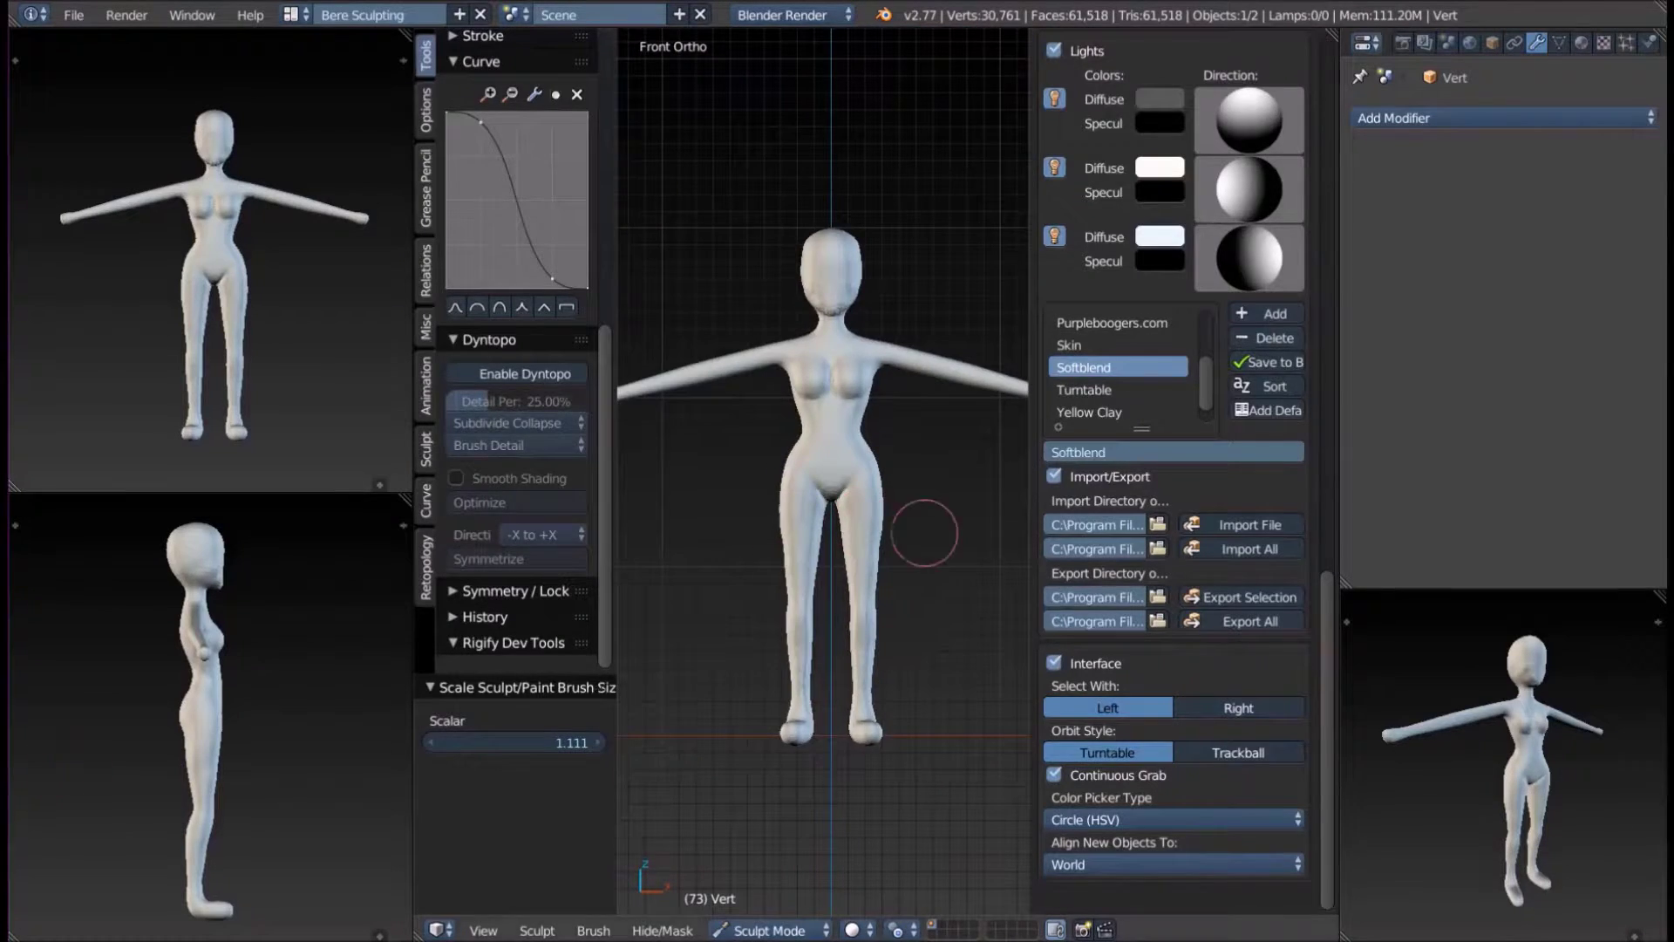
left_click(968, 453)
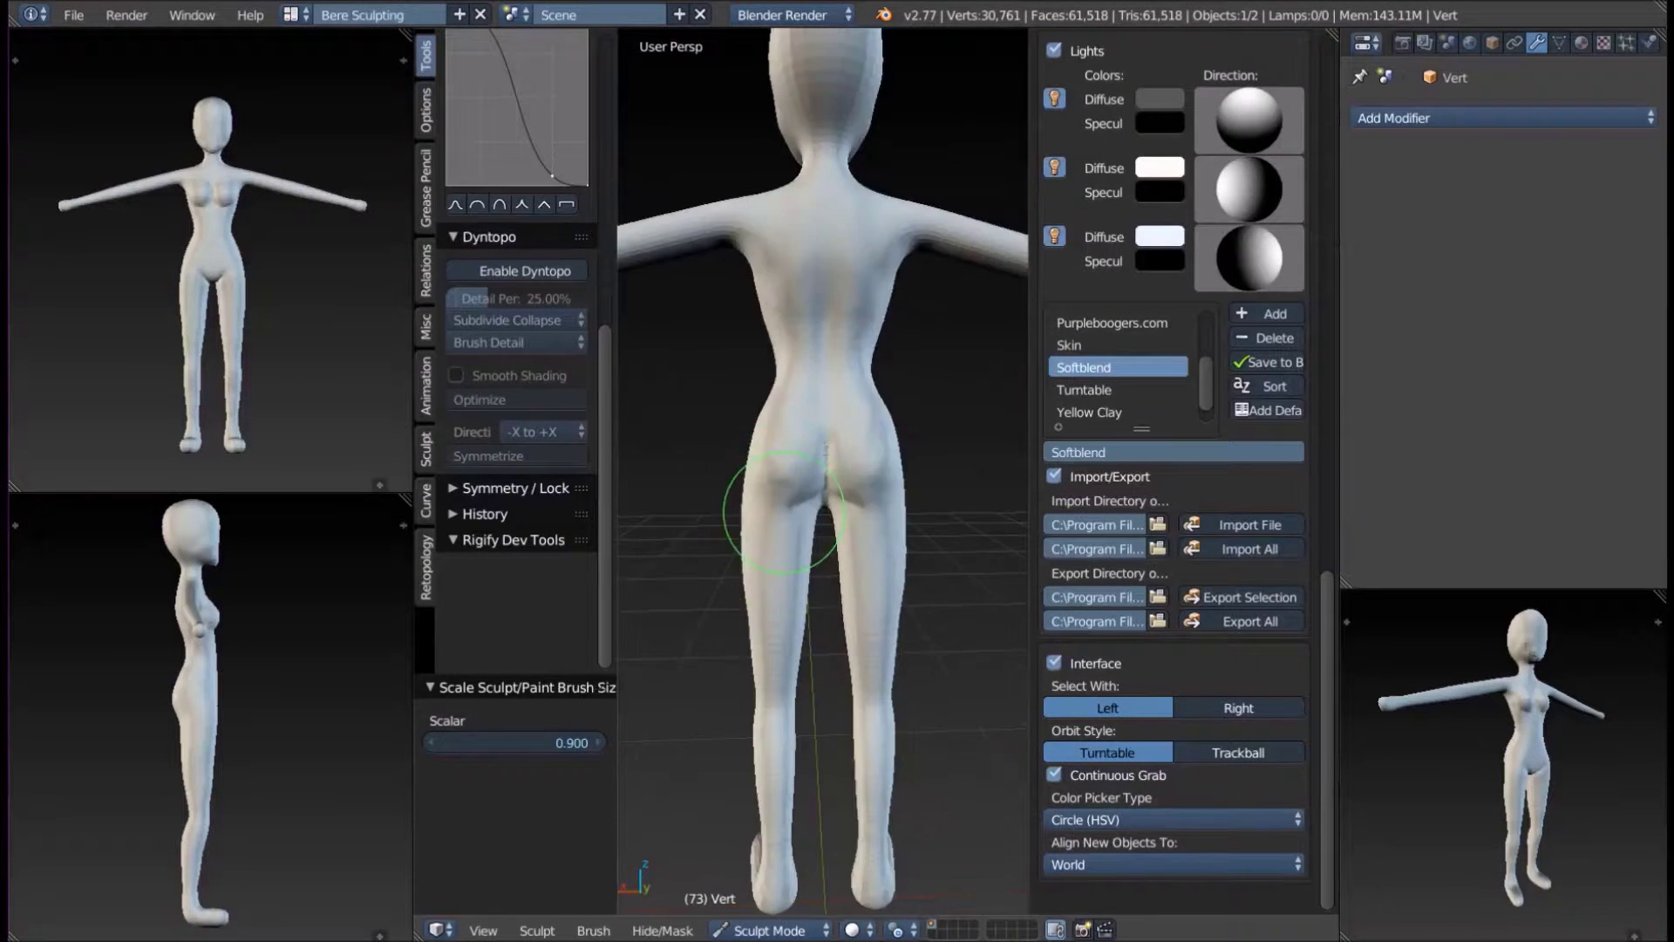
mouse_move(782, 512)
middle_mouse_down()
mouse_move(828, 499)
mouse_move(796, 477)
mouse_move(829, 471)
middle_mouse_up()
key("ctrl+d")
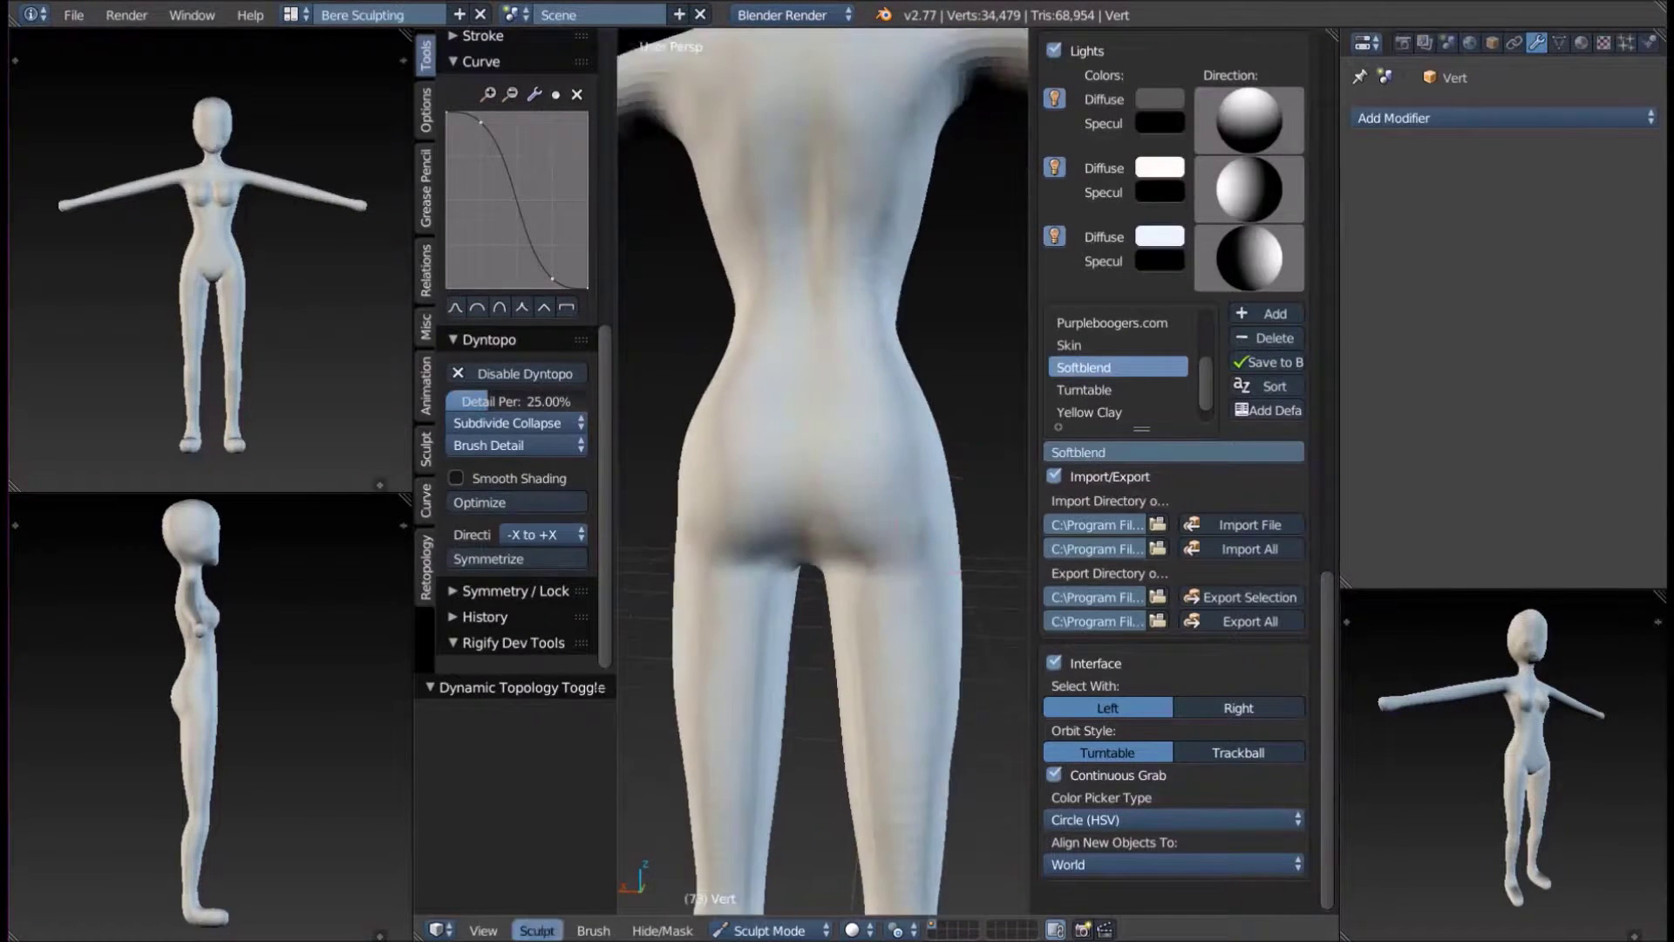
middle_click_drag(904, 569, 863, 510)
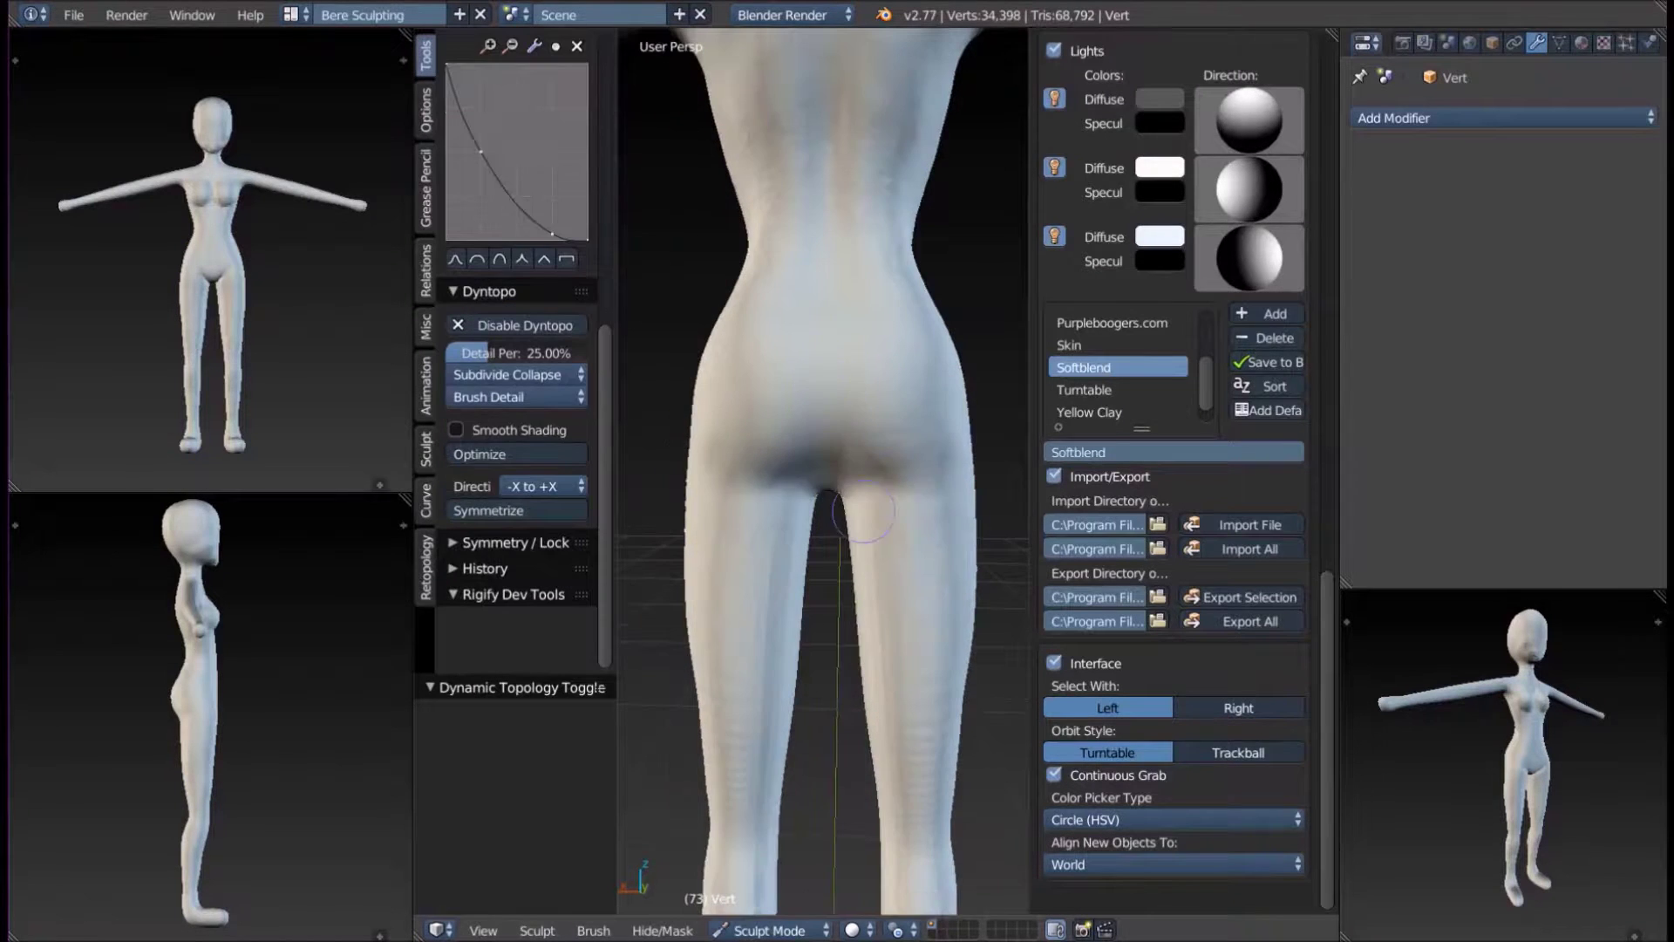
middle_click_drag(842, 303, 816, 536)
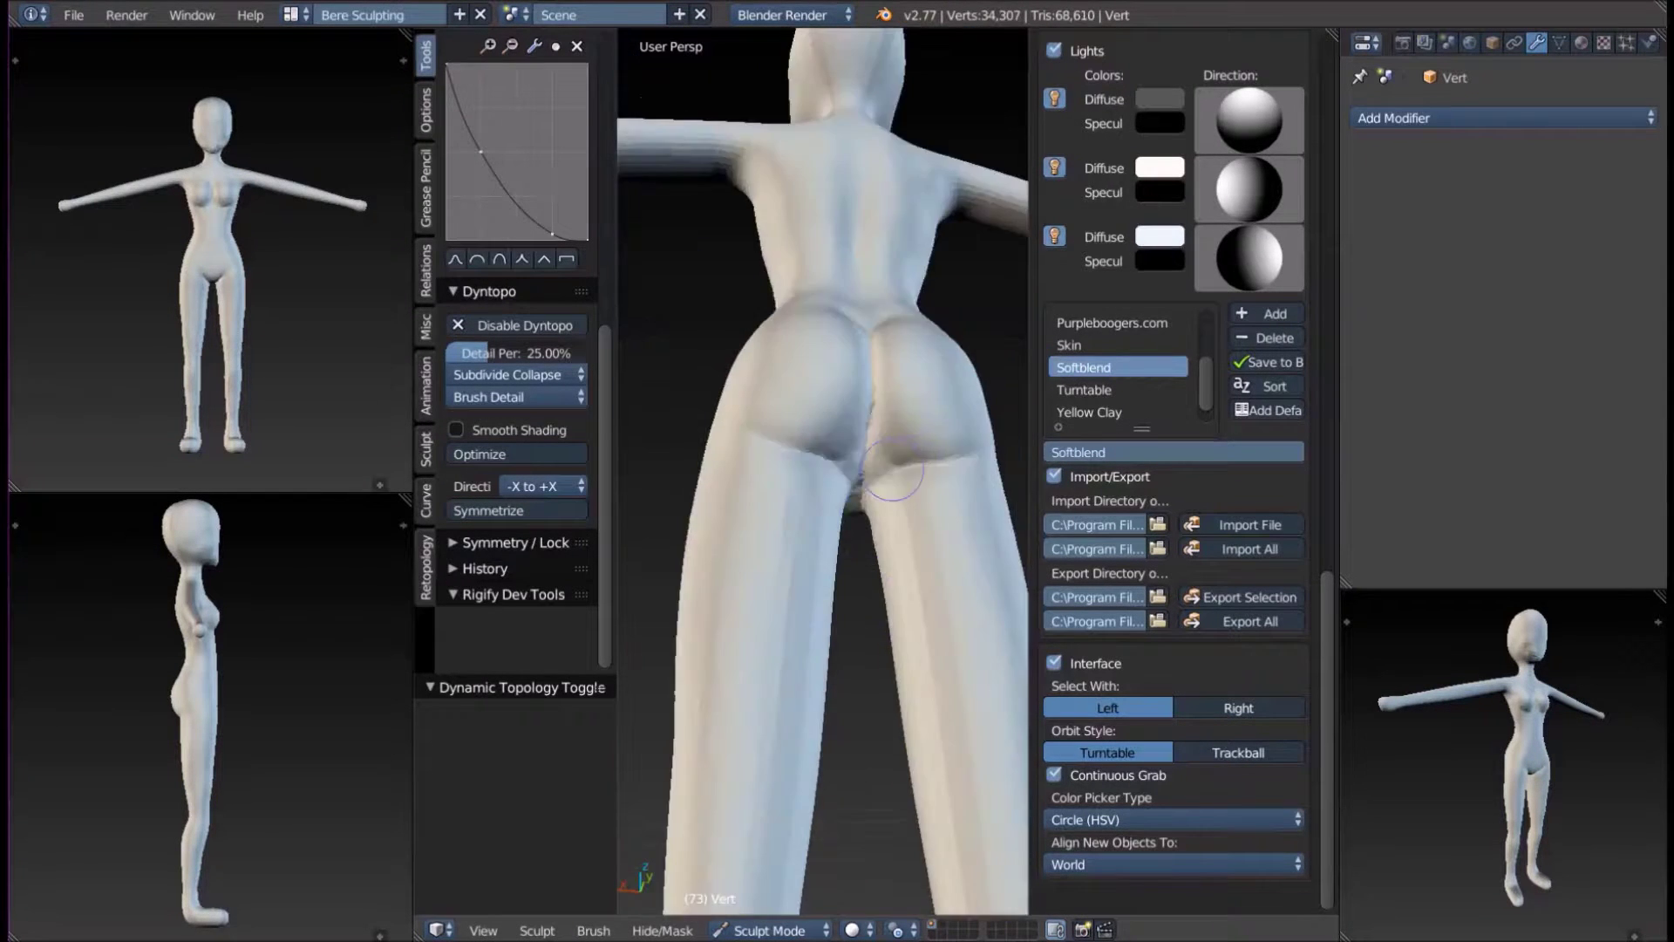
scroll(815, 536, "down", 3)
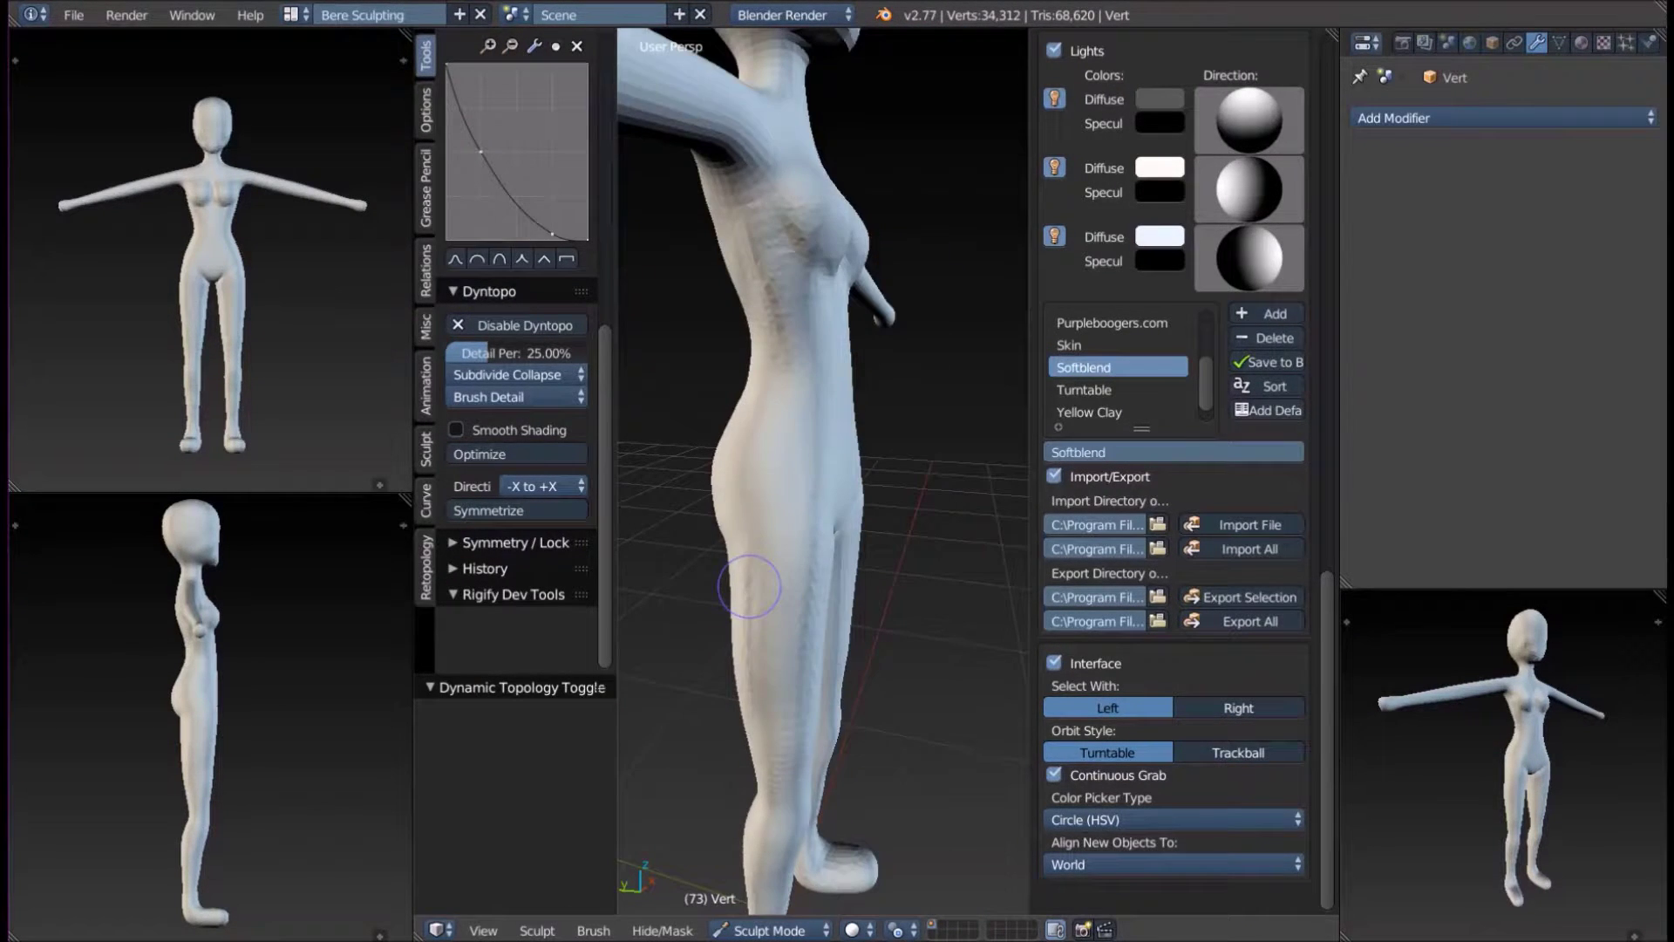
left_click_drag(863, 399, 872, 410)
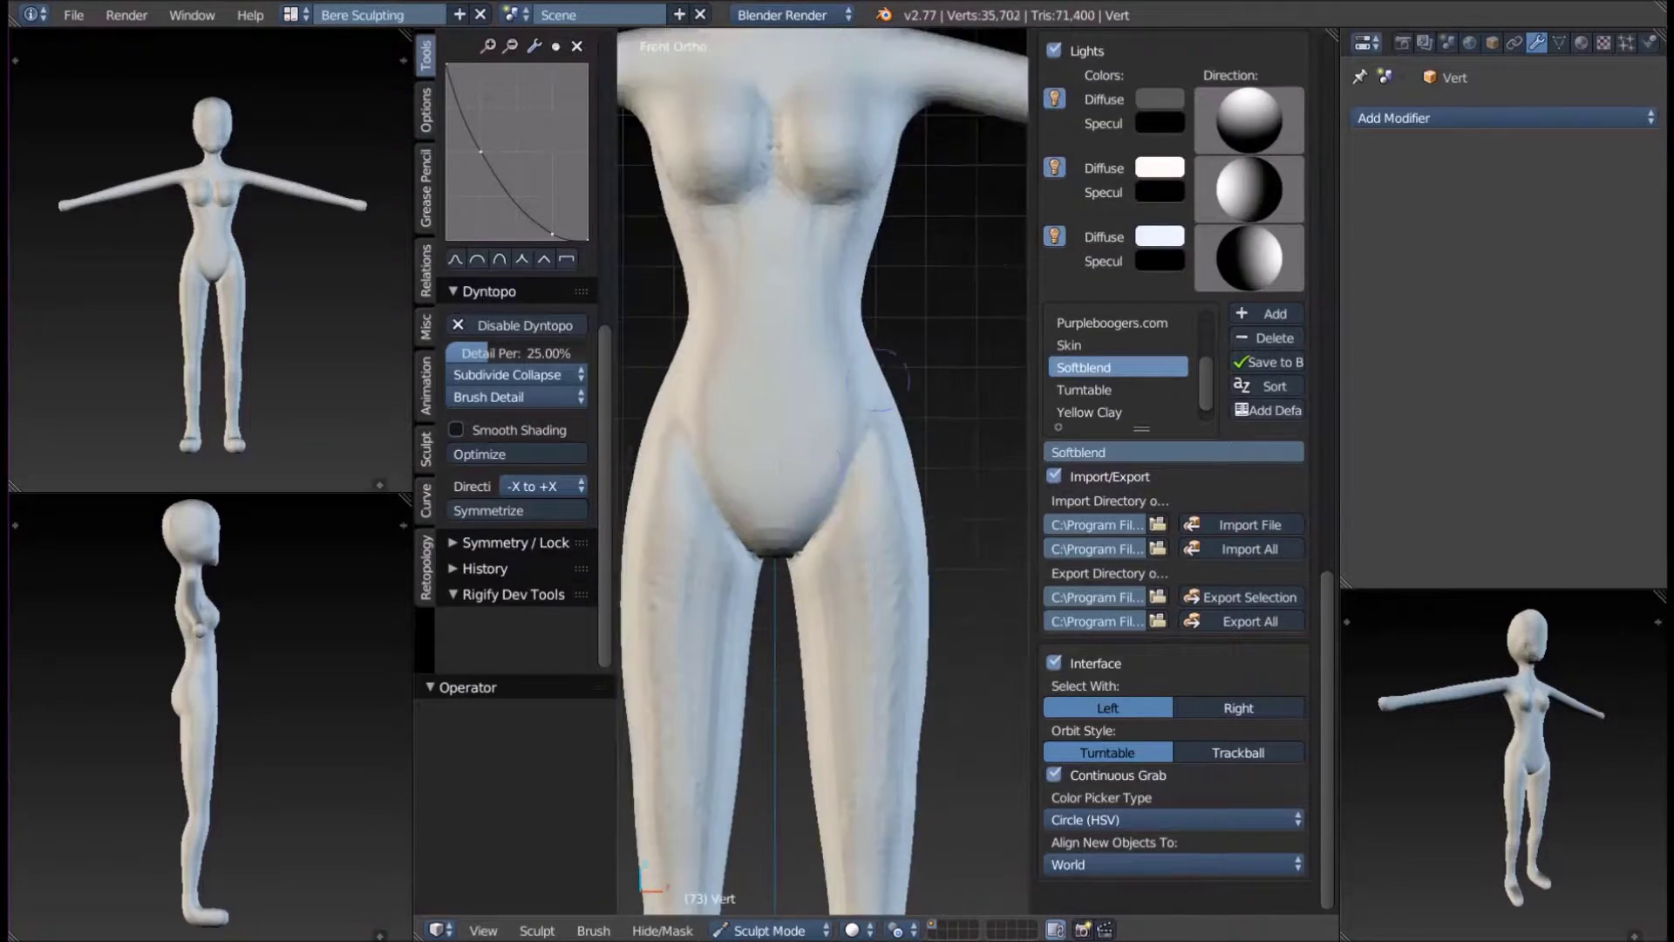
mouse_move(872, 410)
middle_mouse_down()
mouse_move(926, 392)
mouse_move(872, 393)
middle_mouse_up()
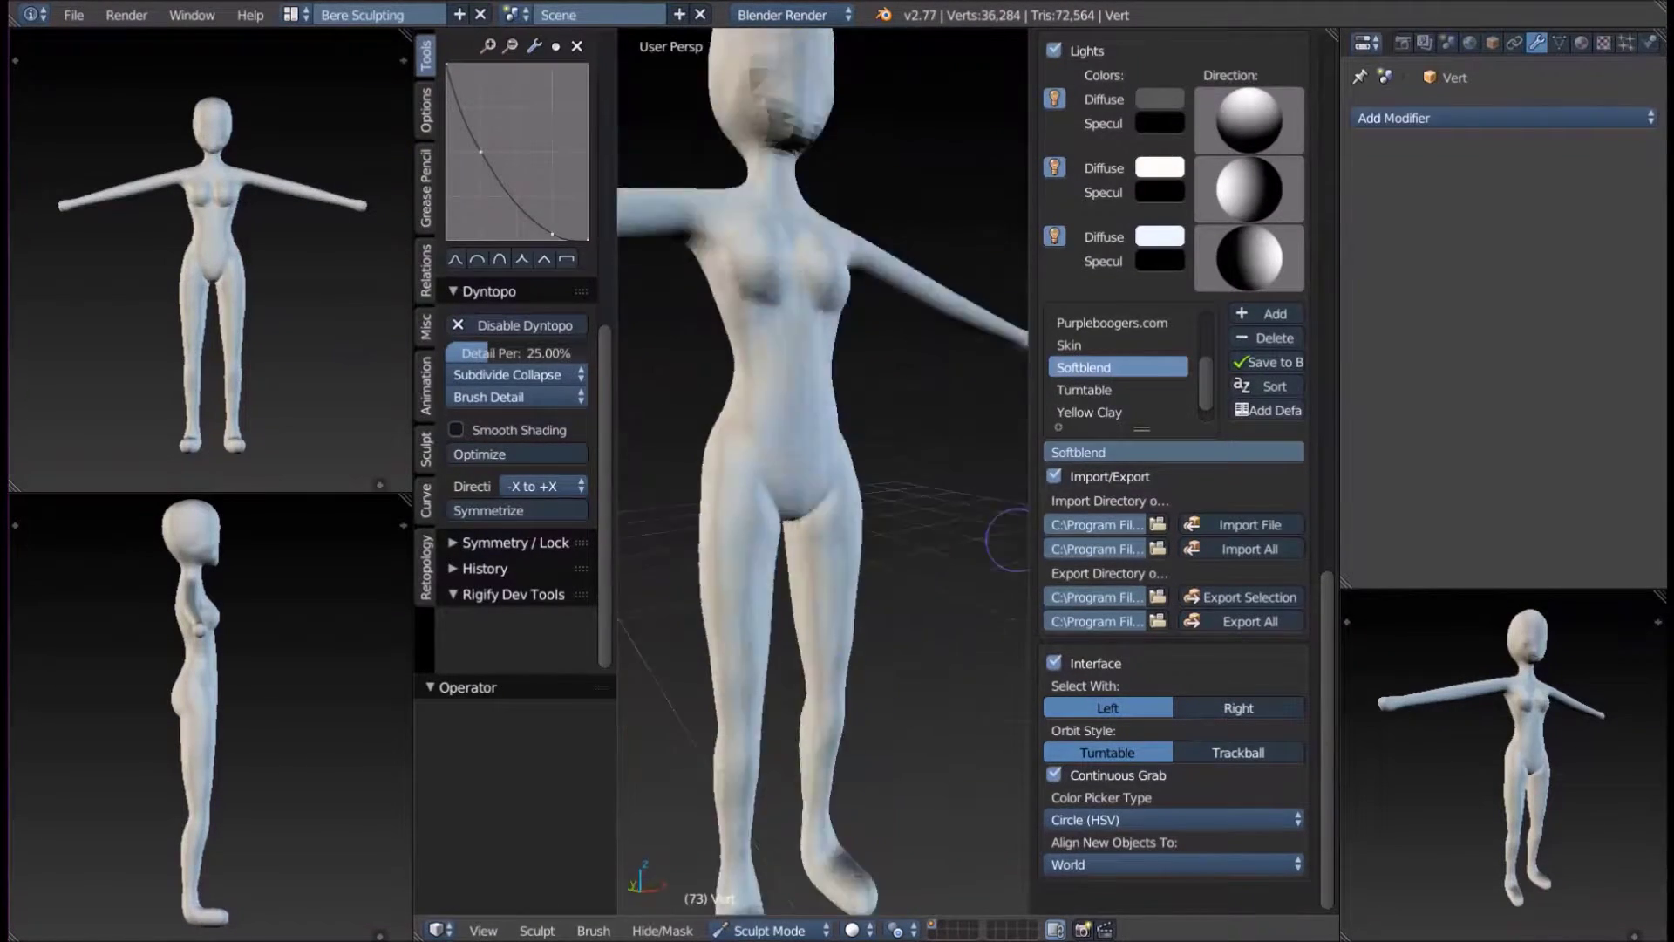
Reshape the hips with the Grab brush and Dyntopo off, checking front, back and top.
key("KP_1")
key("g")
key("ctrl+d")
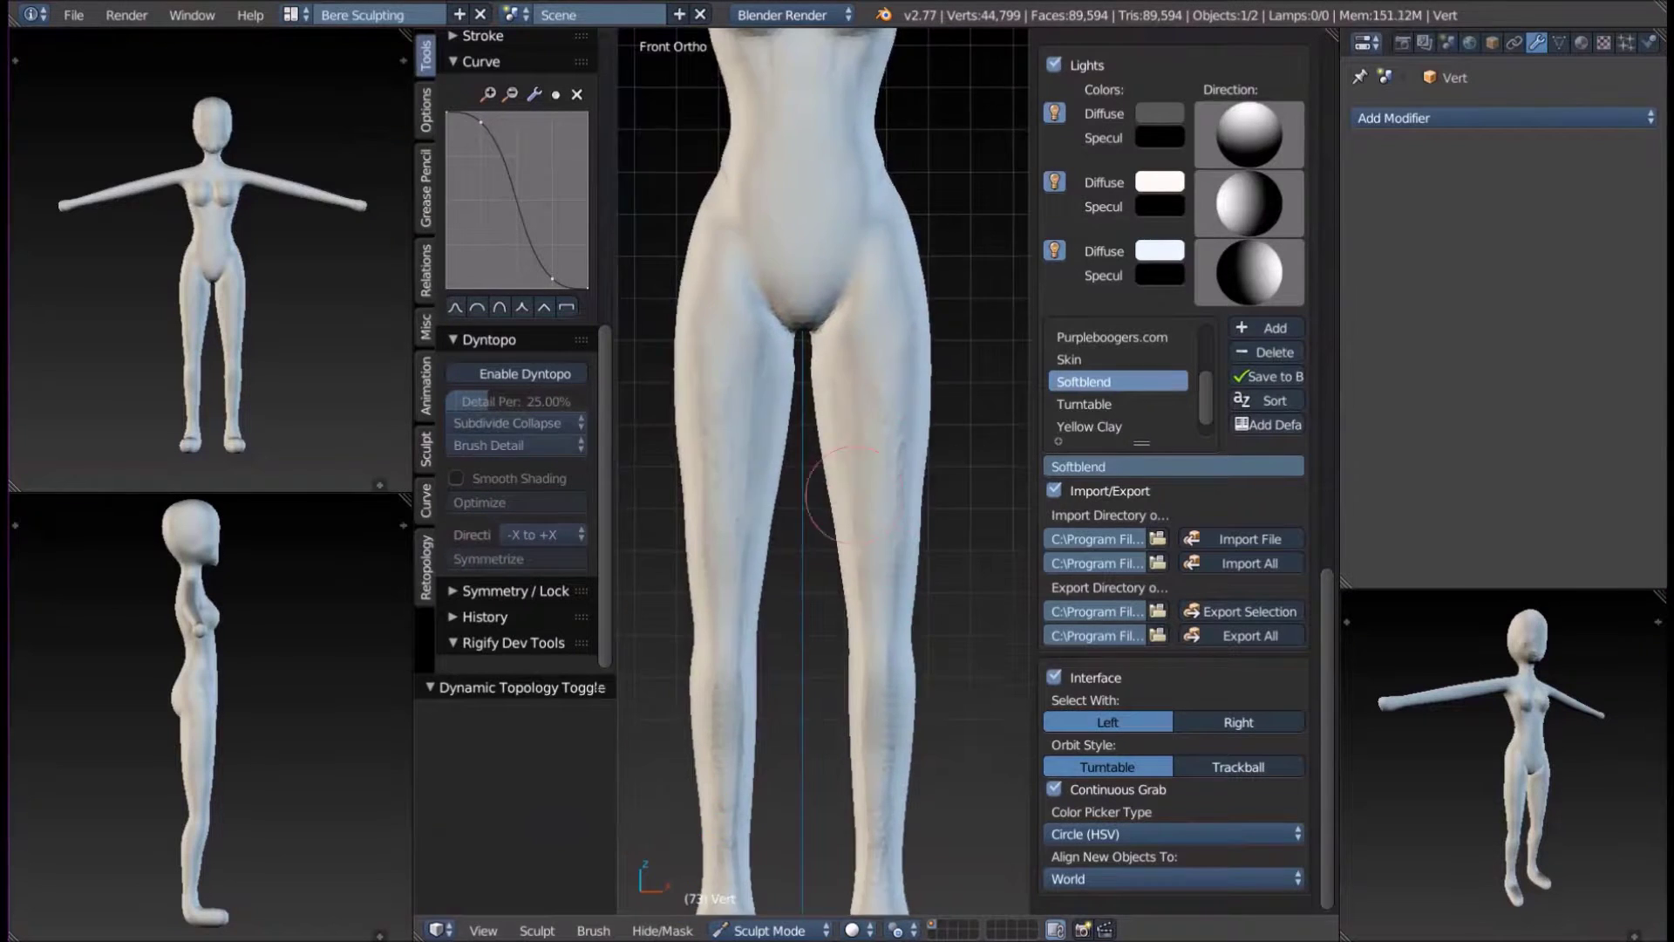
middle_click_drag(855, 494, 1003, 488)
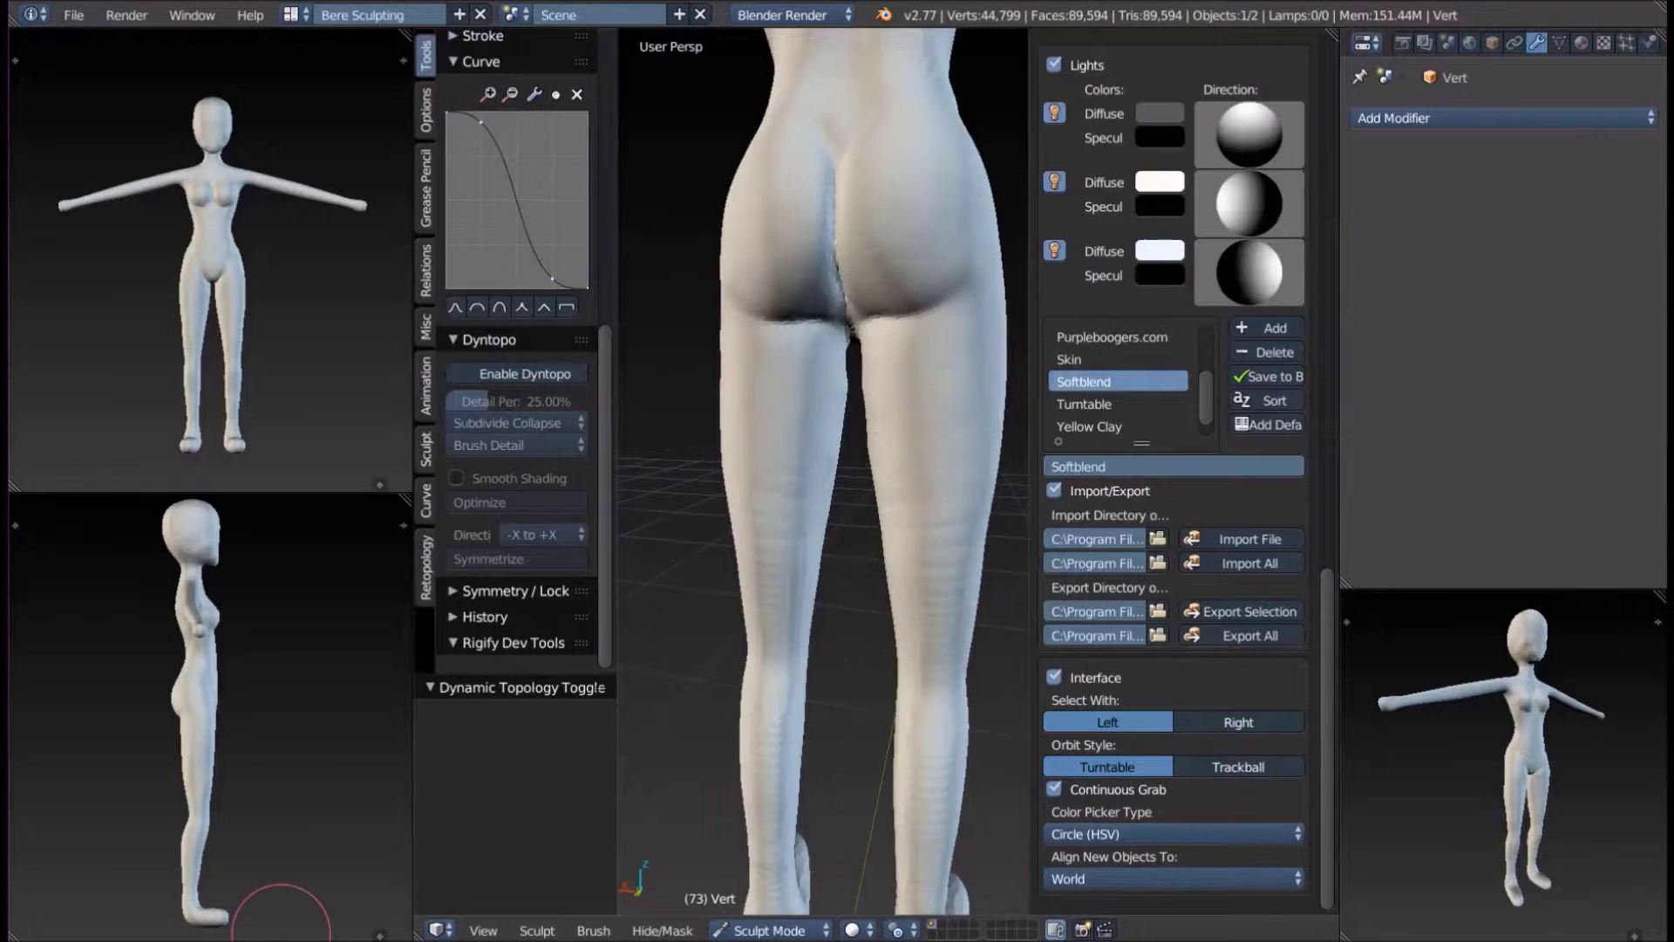
middle_click_drag(864, 505, 907, 523)
key("KP_1")
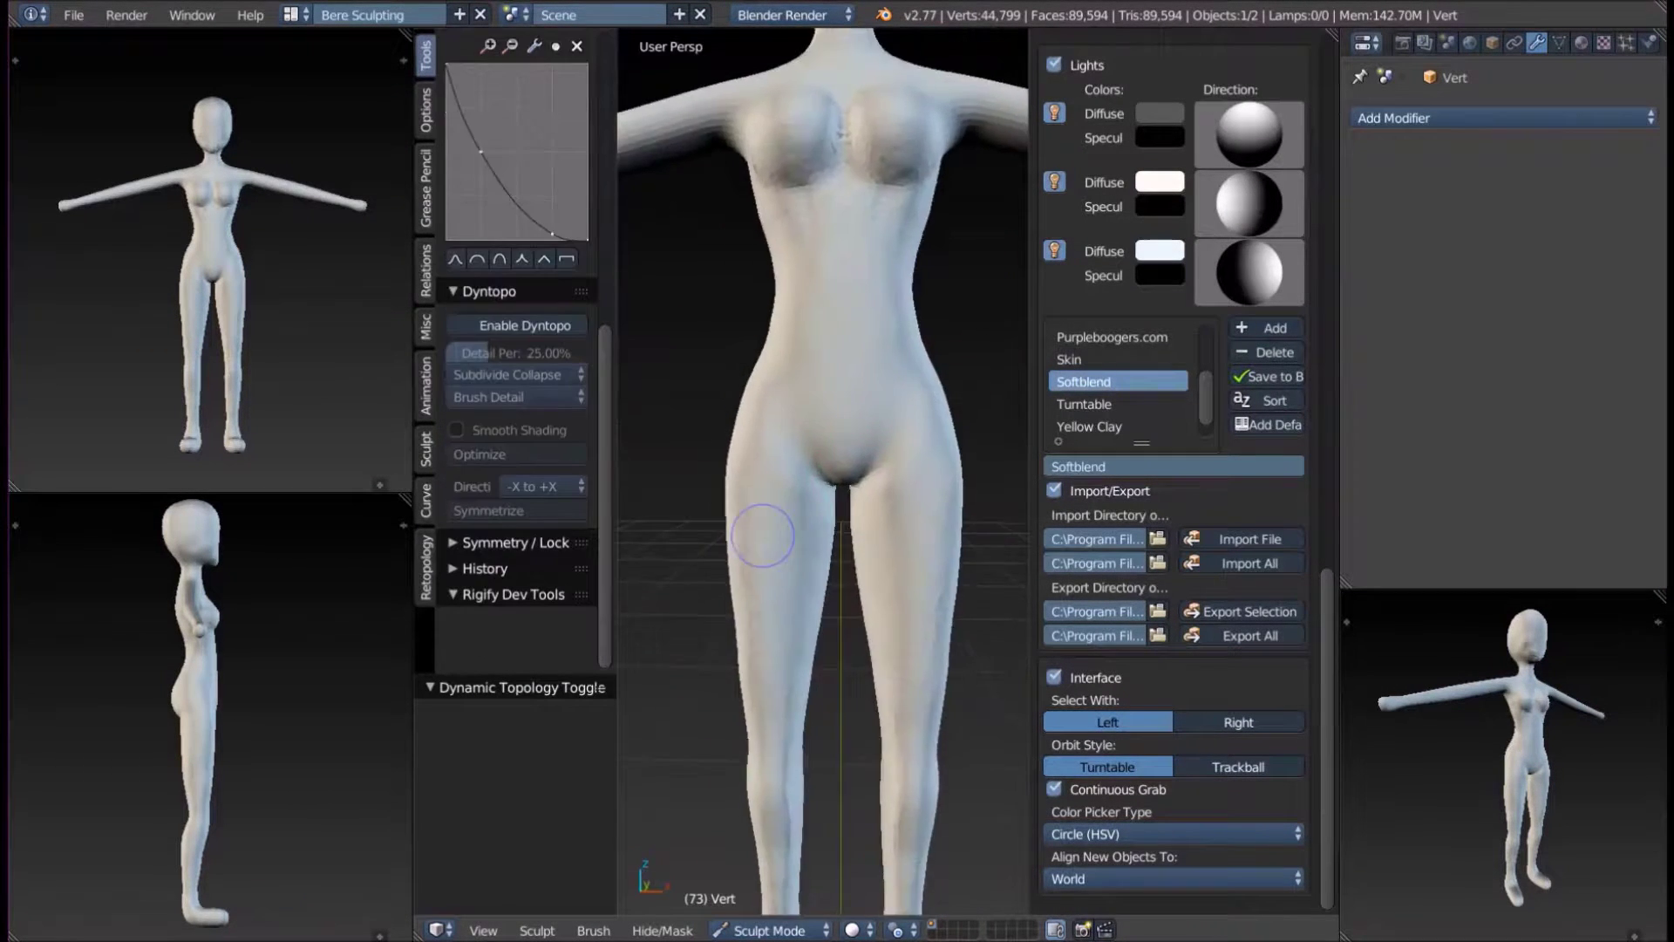
key("bracketright")
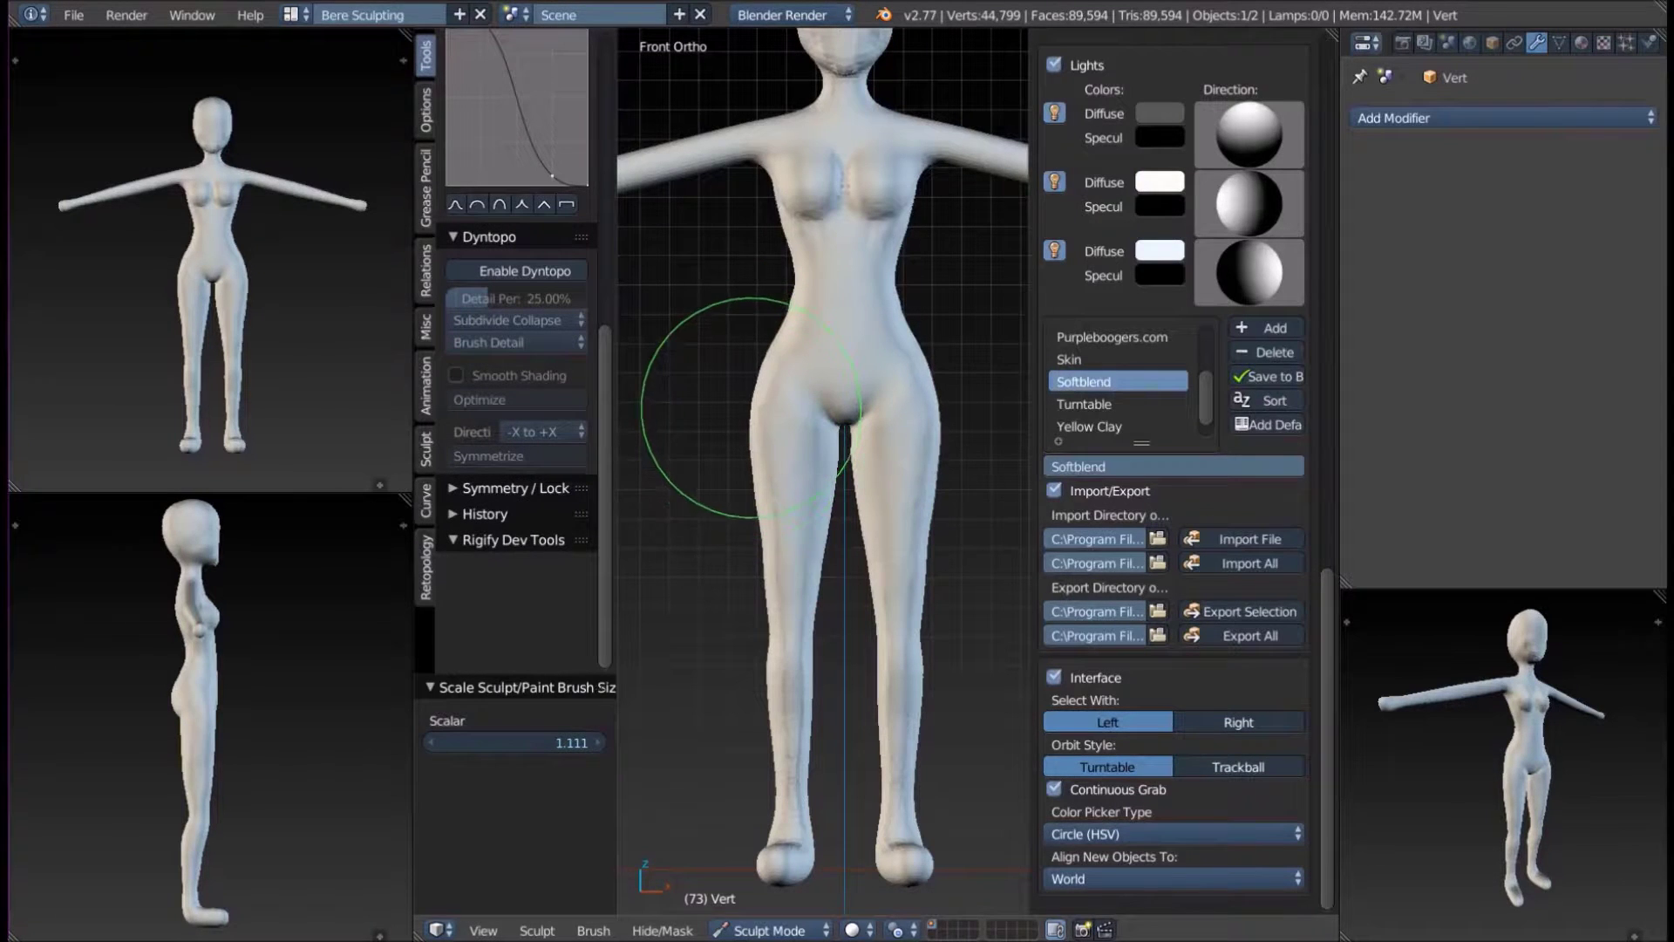
scroll(841, 331, "up", 2)
Re-enable Dyntopo and sculpt the waist, belly and chest.
key("ctrl+d")
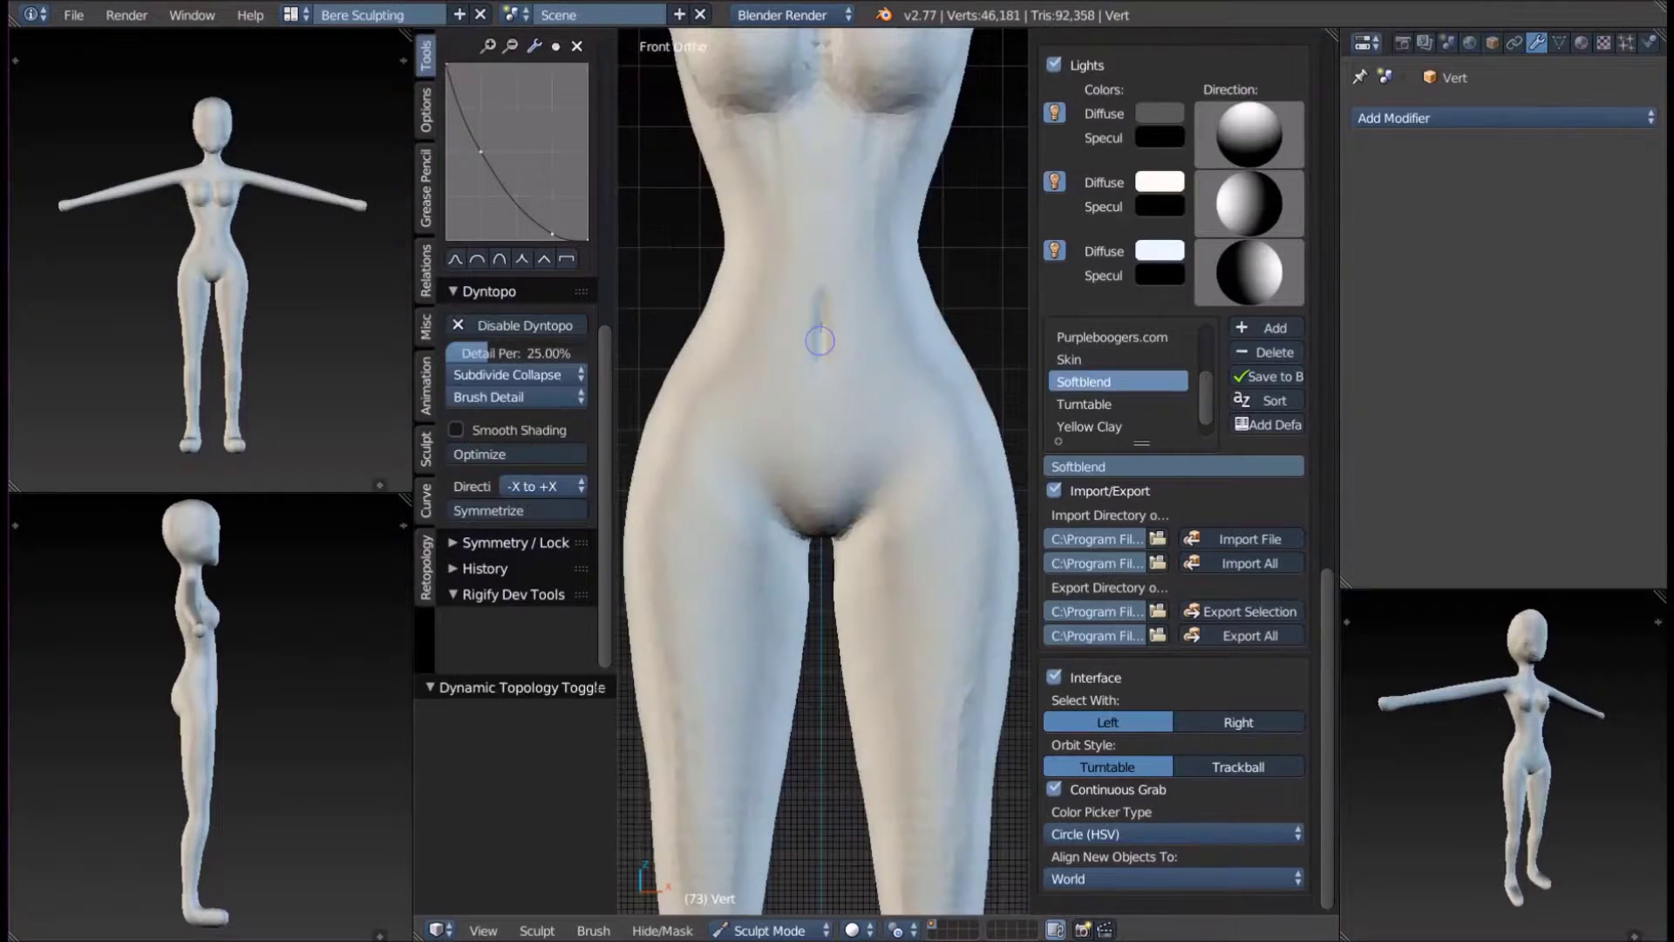
middle_click_drag(835, 367, 833, 453, "shift")
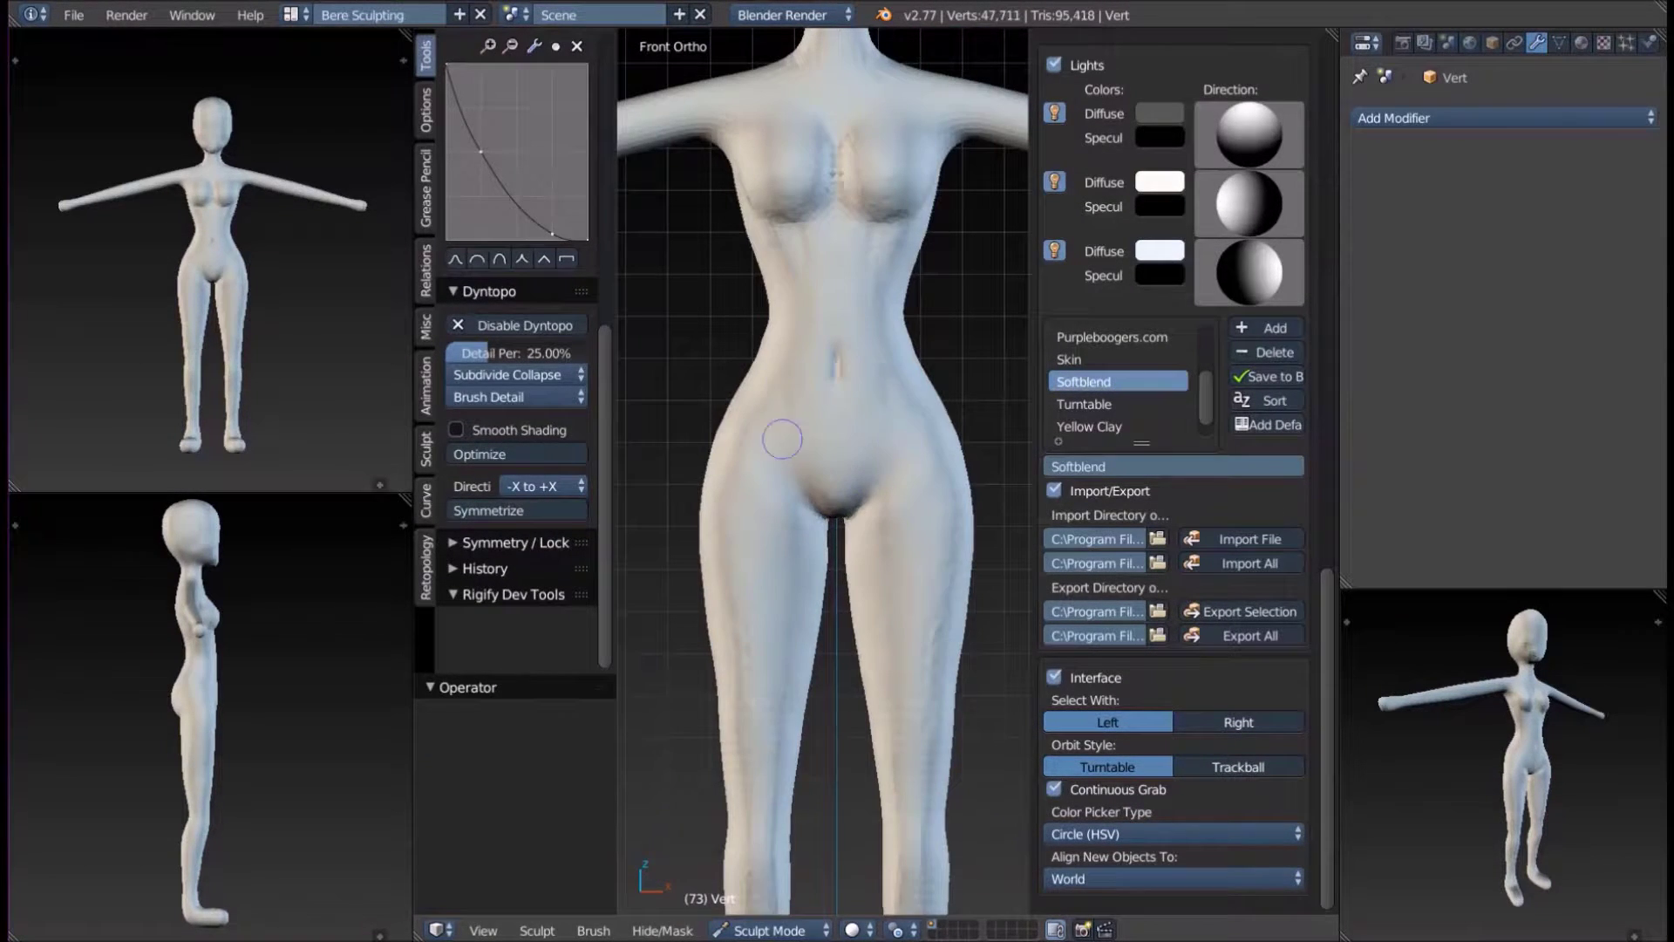
scroll(782, 438, "up", 3, "shift")
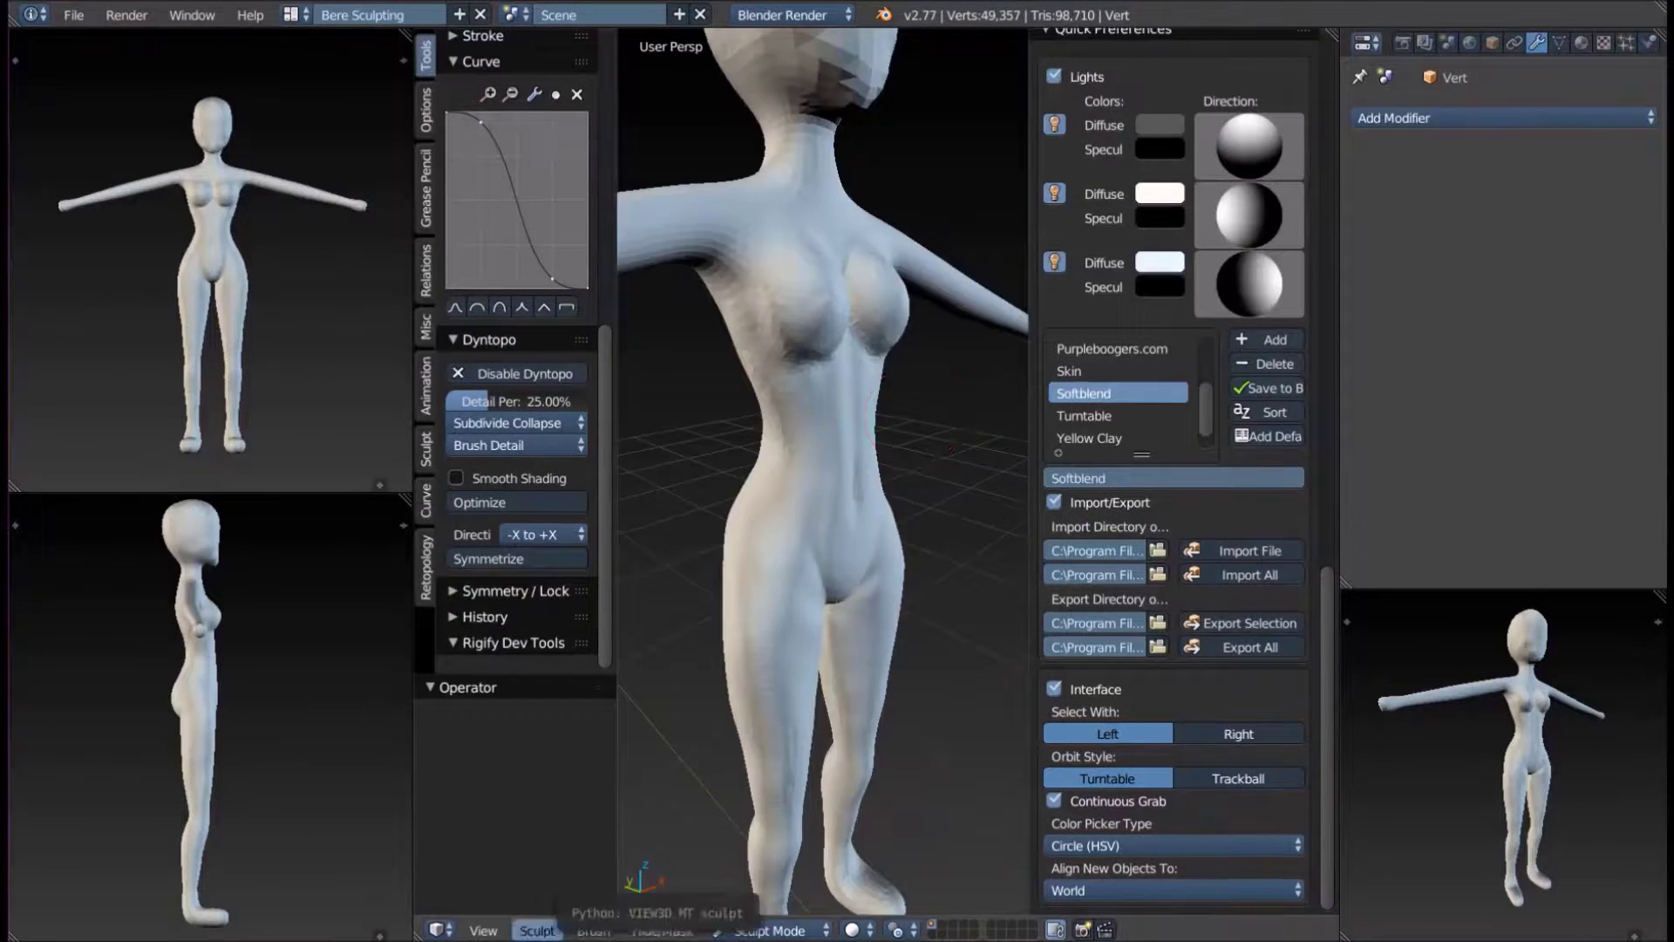
mouse_move(874, 396)
middle_mouse_down()
mouse_move(757, 357)
mouse_move(841, 408)
middle_mouse_up()
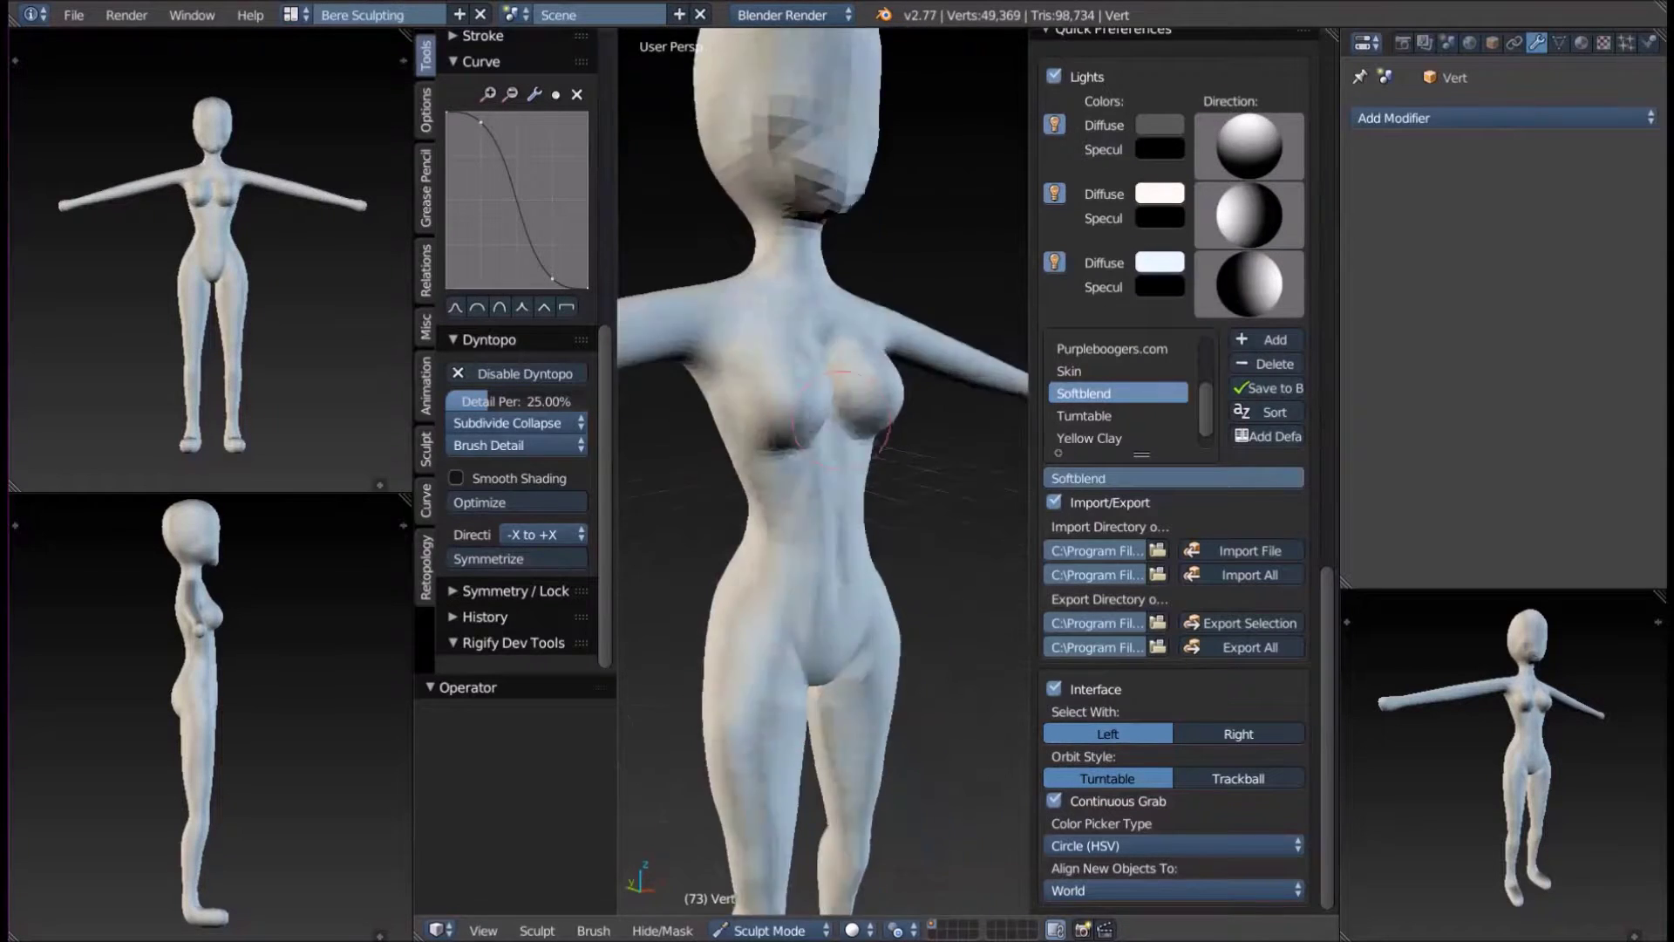
mouse_move(841, 409)
middle_mouse_down()
mouse_move(883, 533)
mouse_move(784, 523)
middle_mouse_up()
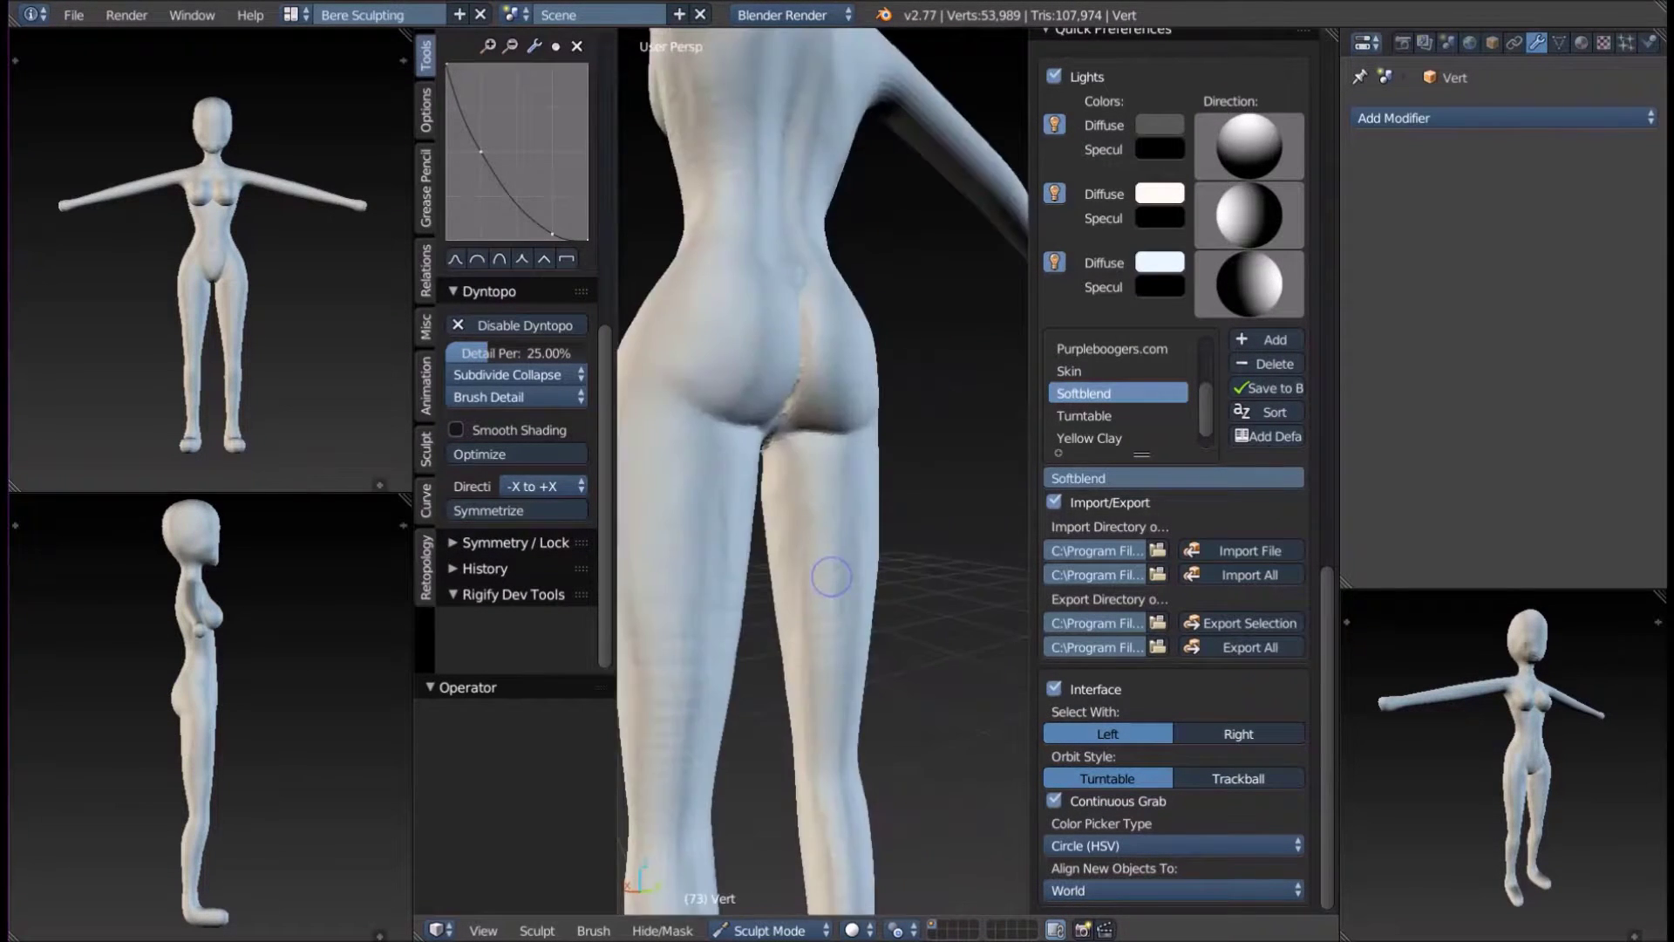
Turn Dyntopo off and refine the back of the hips.
left_click(525, 324)
scroll(525, 349, "up", 2)
middle_click_drag(785, 366, 789, 340)
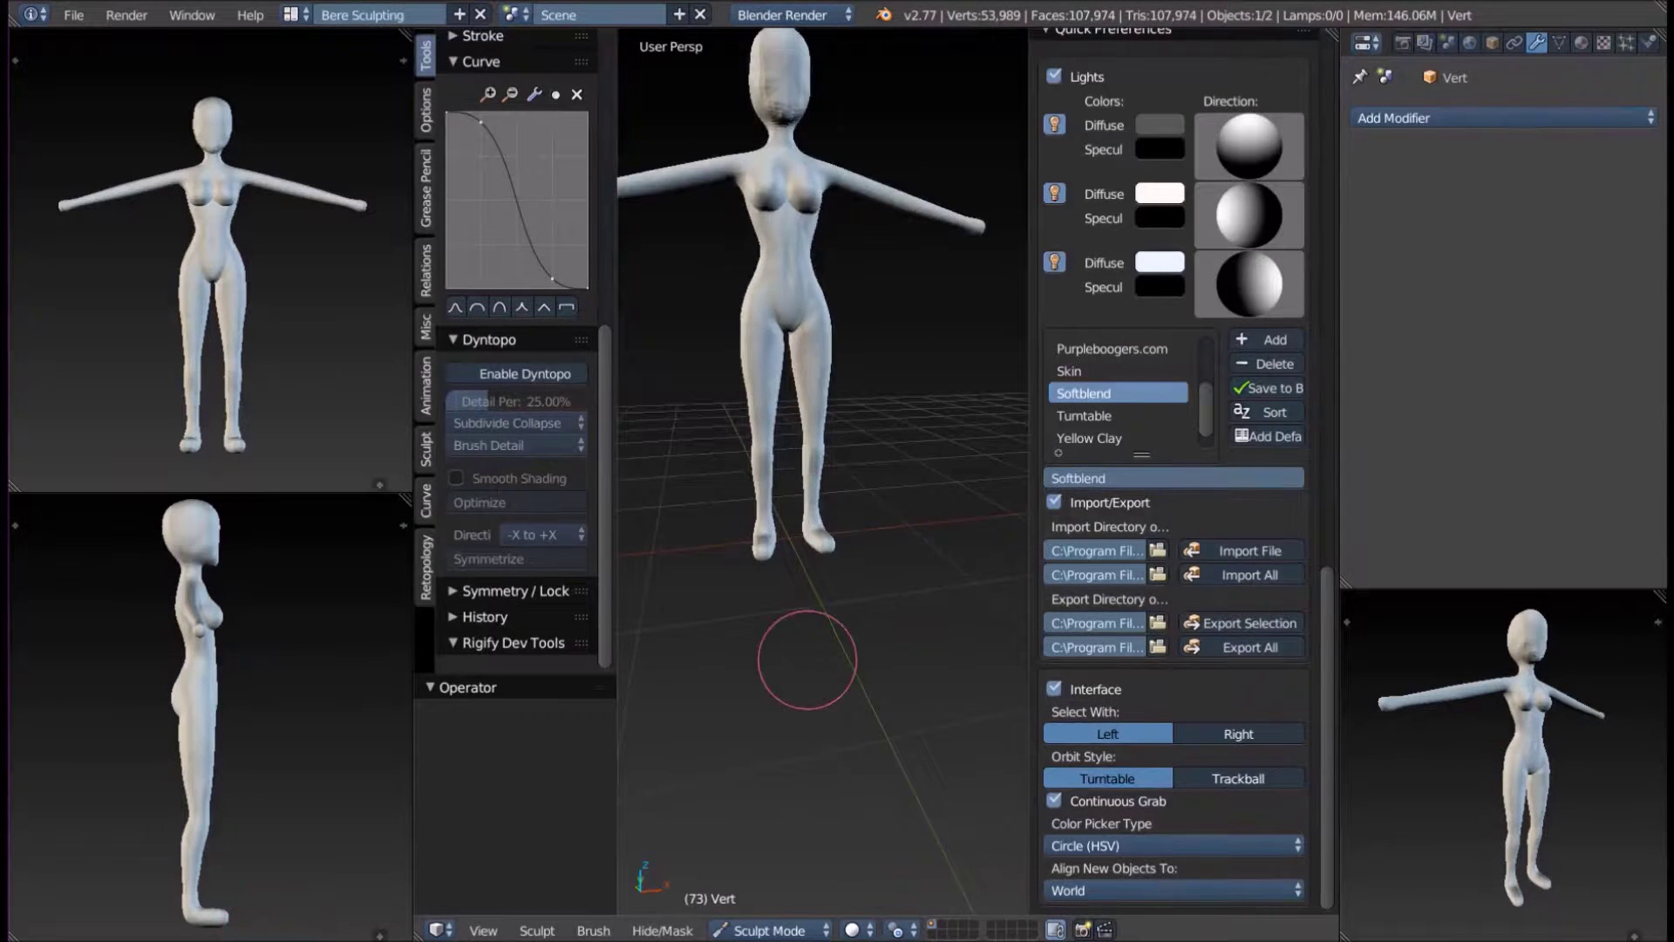
scroll(514, 349, "up", 5)
mouse_move(779, 441)
middle_mouse_down()
mouse_move(924, 401)
mouse_move(816, 383)
mouse_move(747, 553)
mouse_move(872, 265)
mouse_move(885, 436)
middle_mouse_up()
Turn Dyntopo back on and sculpt the front of both legs.
key("ctrl+d")
left_click_drag(885, 436, 841, 494)
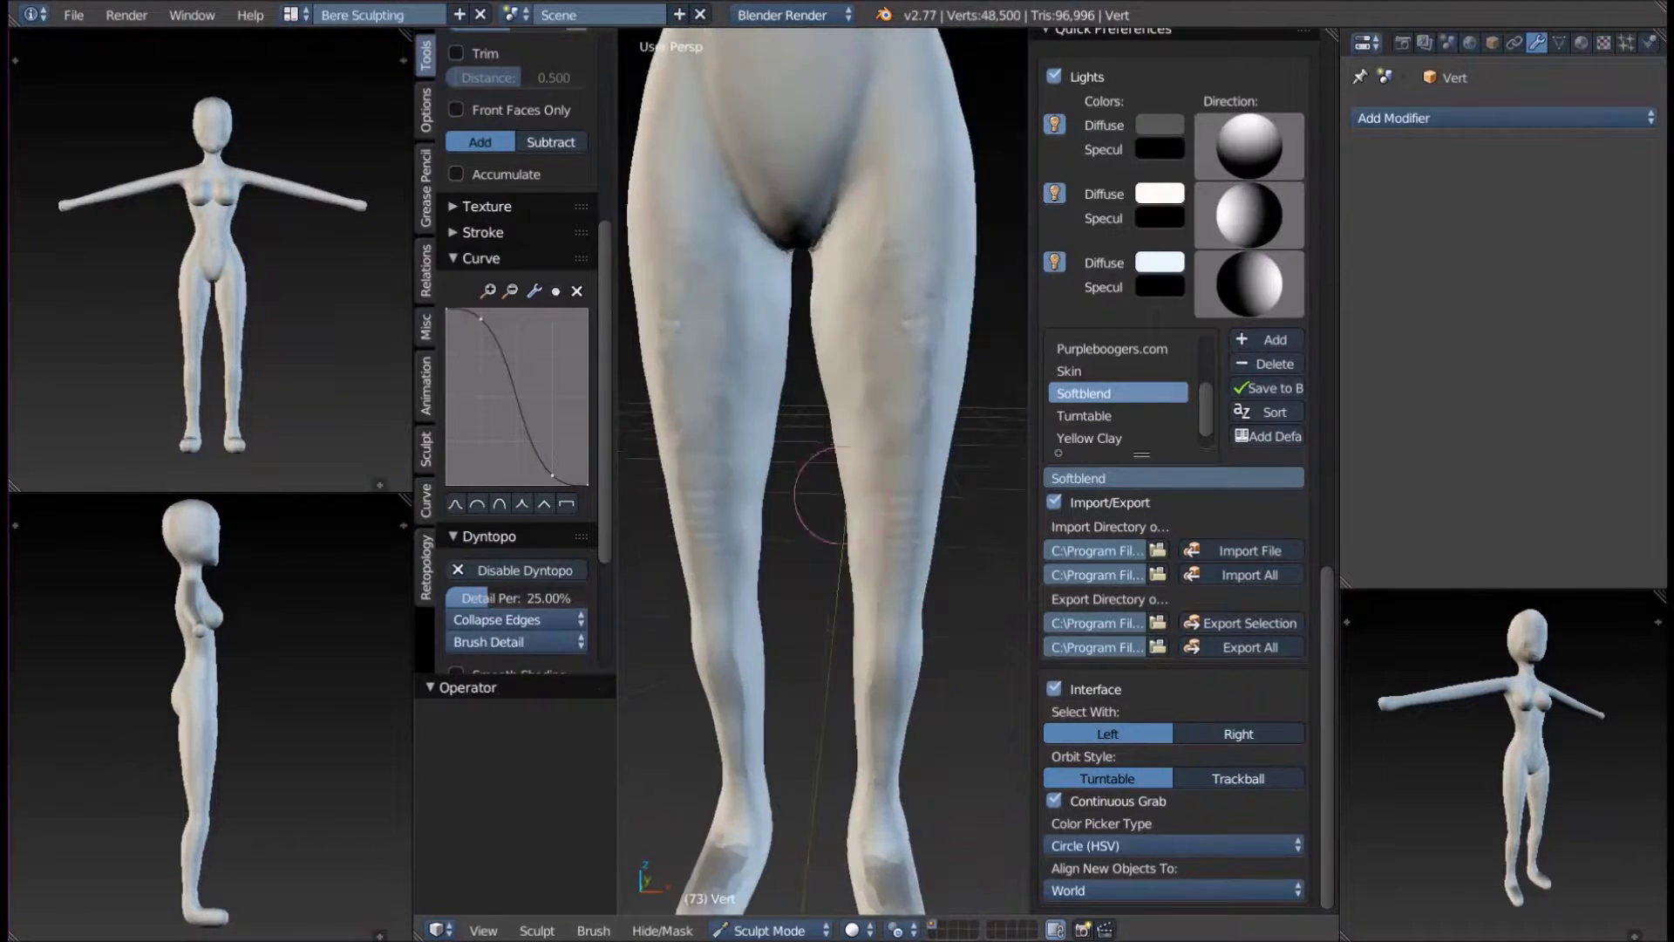
middle_click_drag(804, 508, 924, 470)
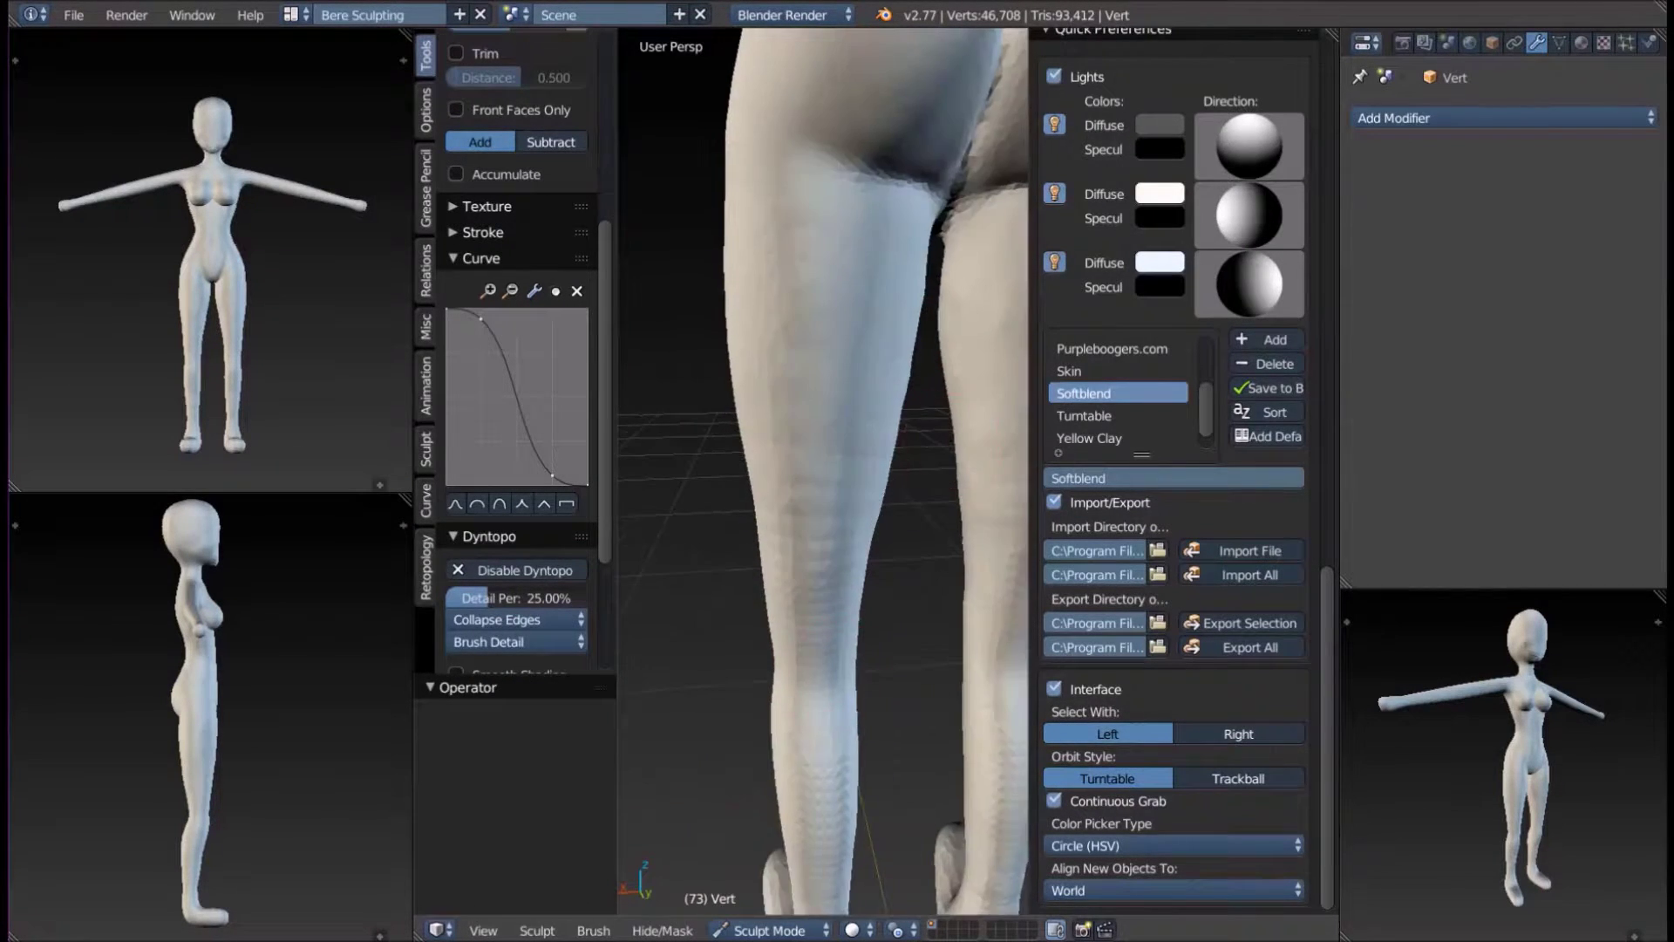
scroll(1177, 436, "up", 10)
Enable Matcap shading and choose the grey matcap.
left_click(1049, 311)
left_click(1173, 388)
left_click(468, 512)
Resize the brush and reshape the lower legs, checking them from the front.
scroll(820, 471, "down", 3)
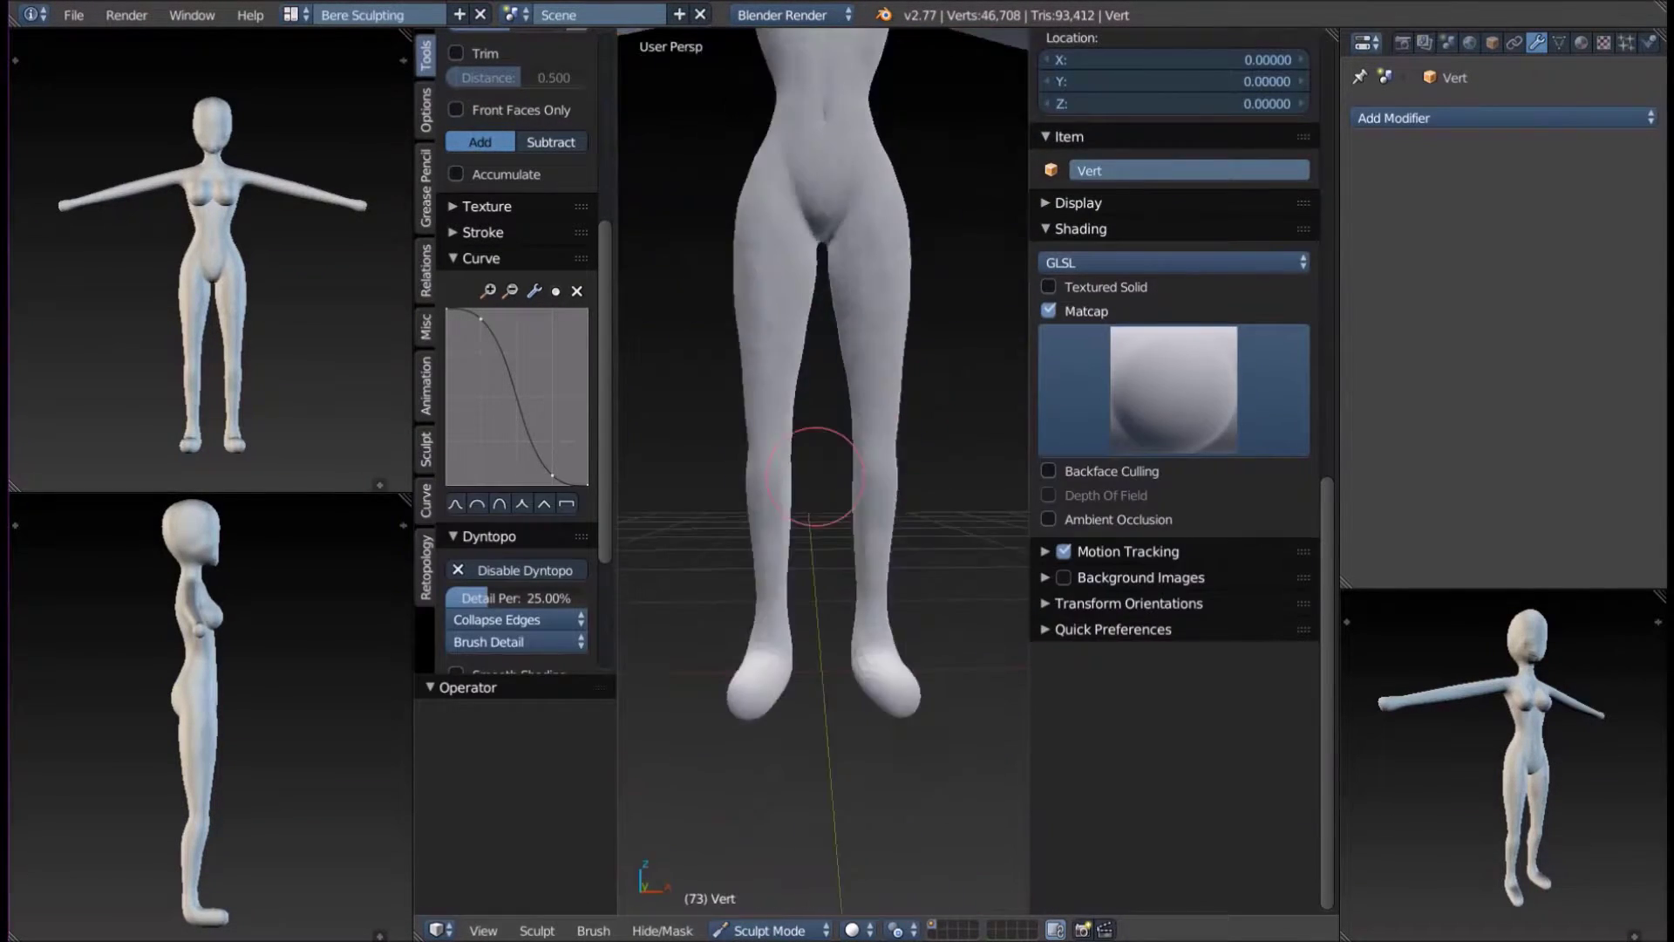
middle_click_drag(820, 471, 833, 580)
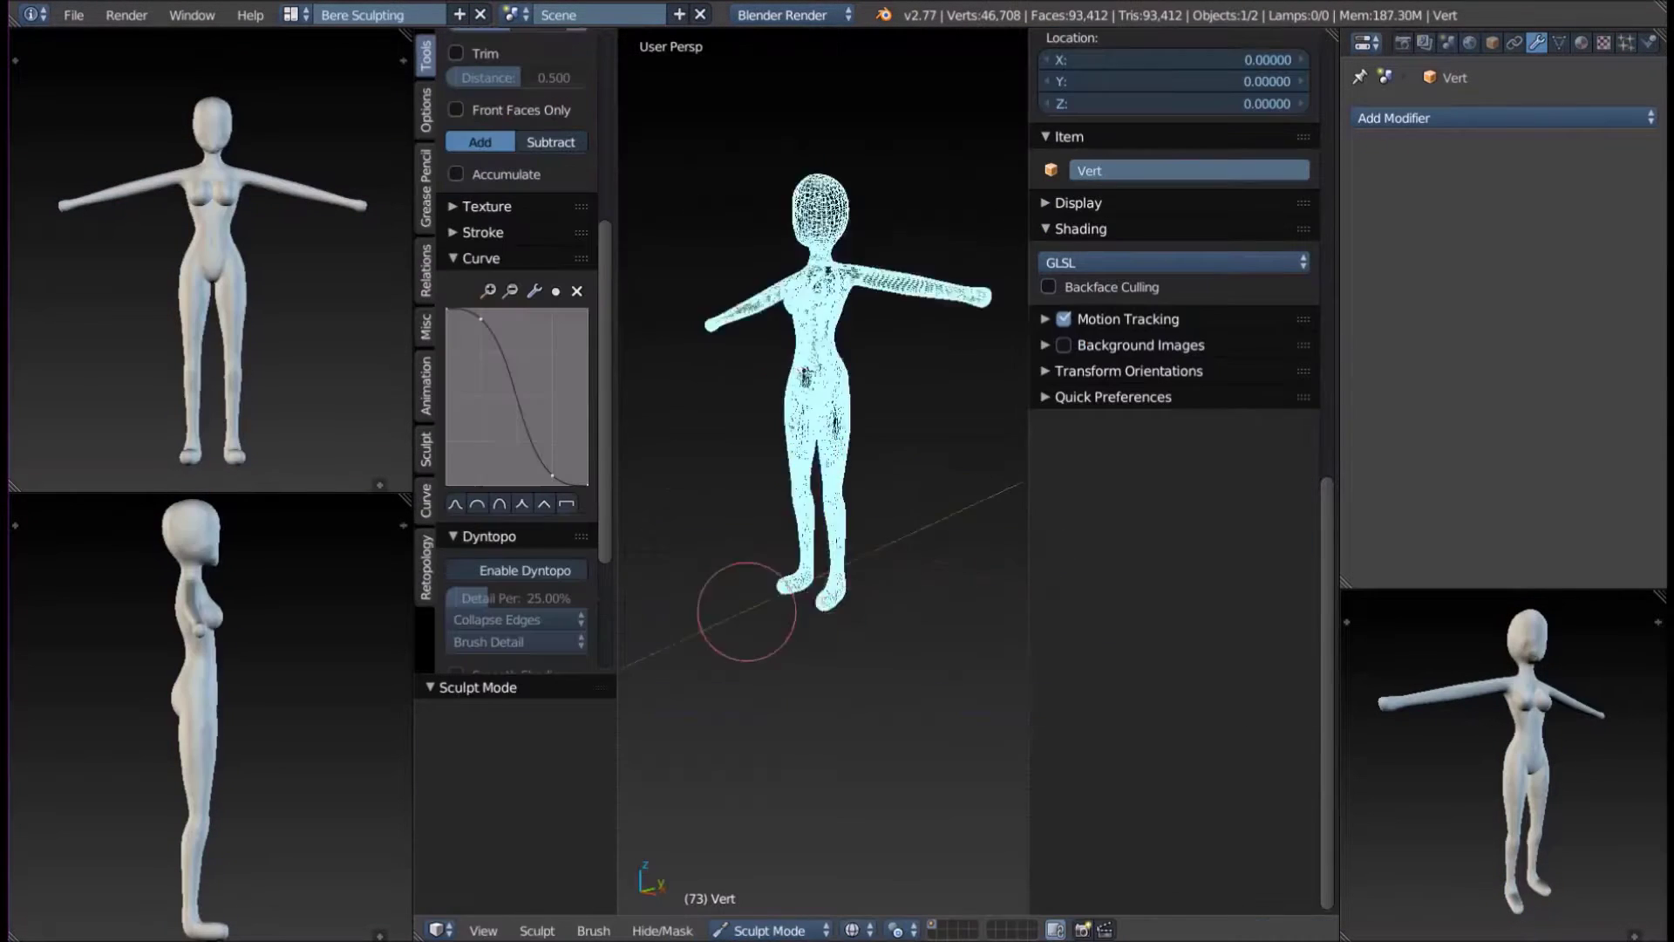
mouse_move(820, 471)
middle_mouse_down()
mouse_move(953, 486)
mouse_move(871, 493)
middle_mouse_up()
key("bracketleft")
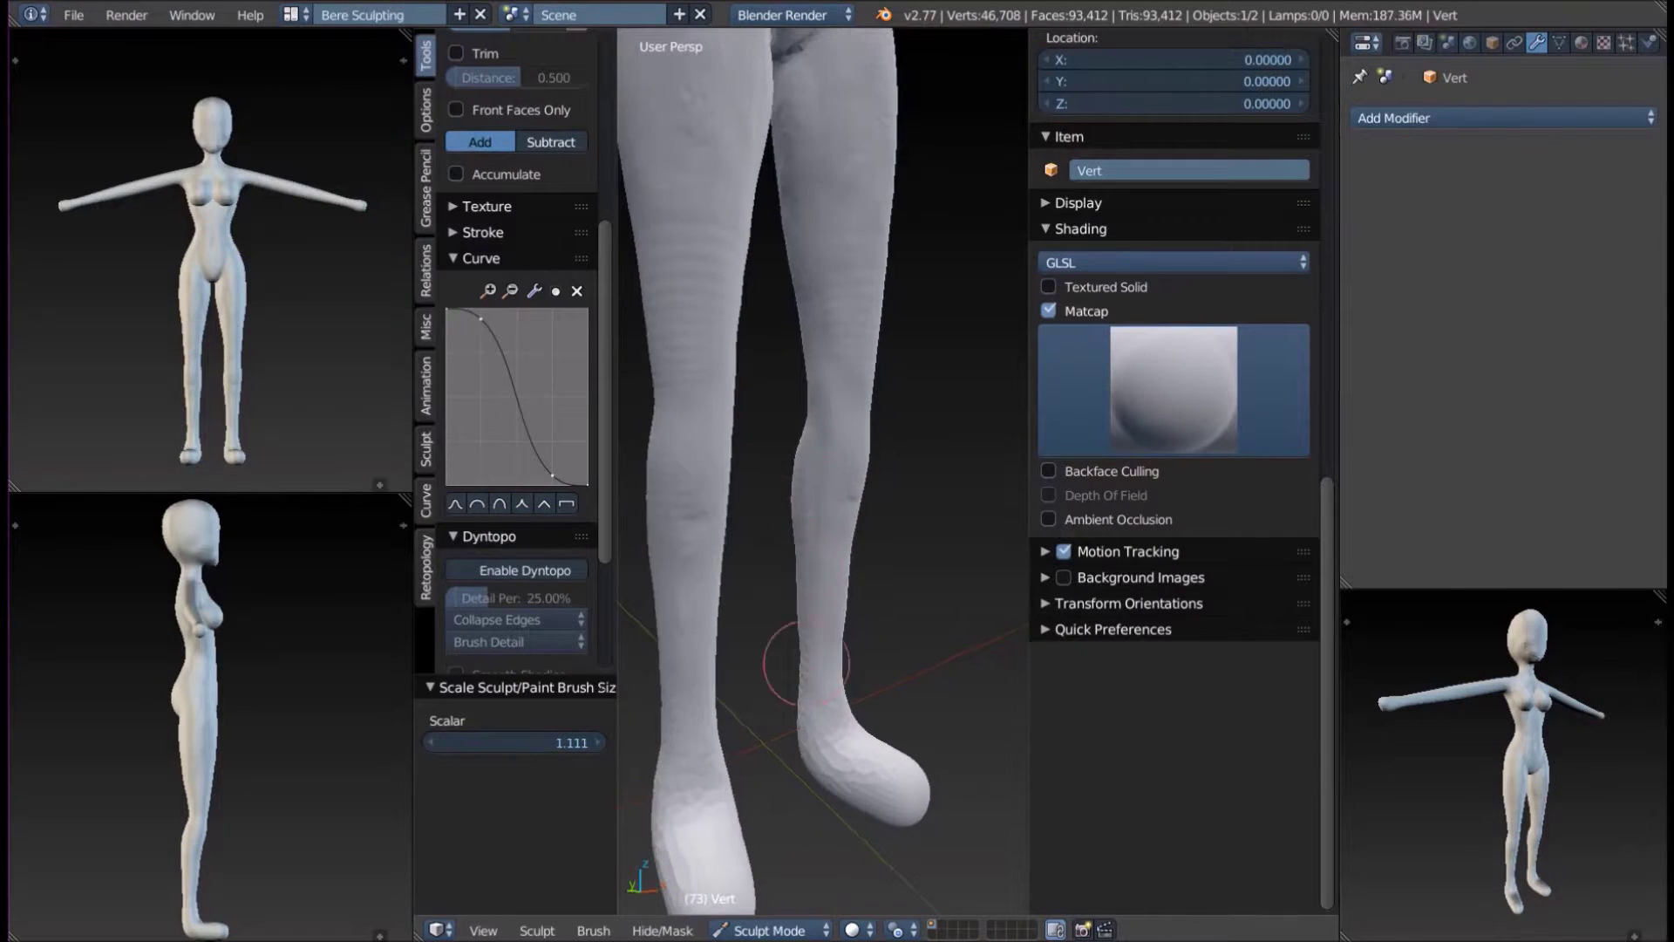
mouse_move(842, 680)
middle_mouse_down()
mouse_move(673, 579)
mouse_move(852, 553)
middle_mouse_up()
key("bracketright")
mouse_move(848, 475)
middle_mouse_down()
mouse_move(788, 399)
mouse_move(759, 485)
mouse_move(809, 309)
middle_mouse_up()
Reshape the feet with the Grab brush from side, front and top views, then save.
key("g")
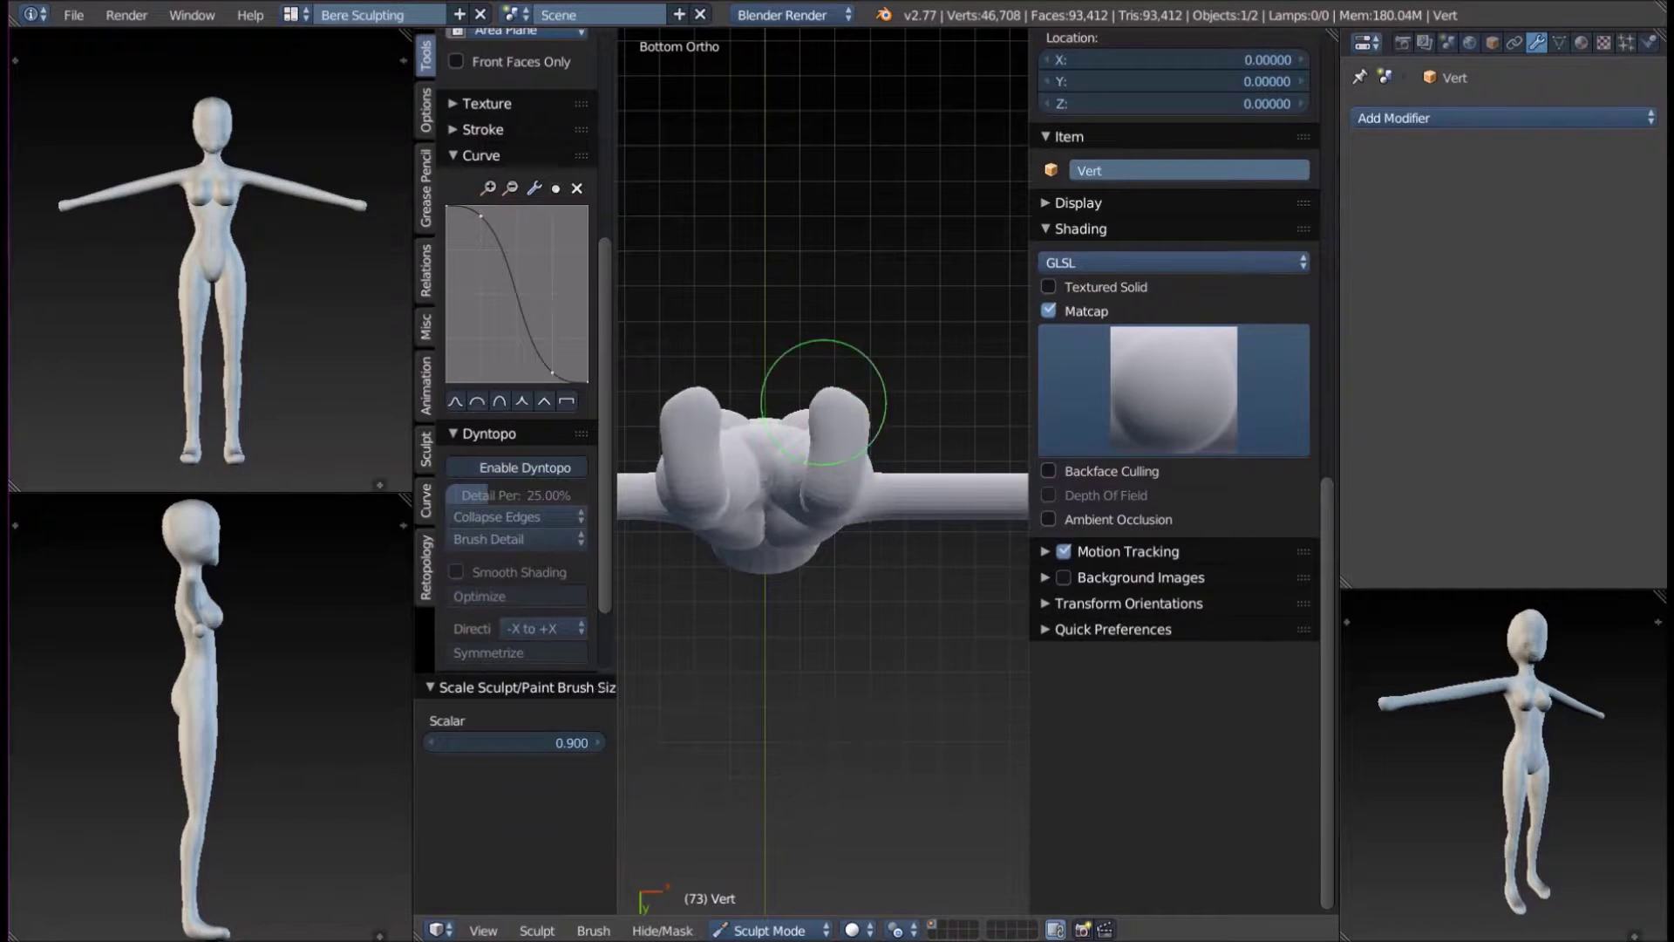
key("KP_3")
middle_click_drag(753, 511, 866, 436)
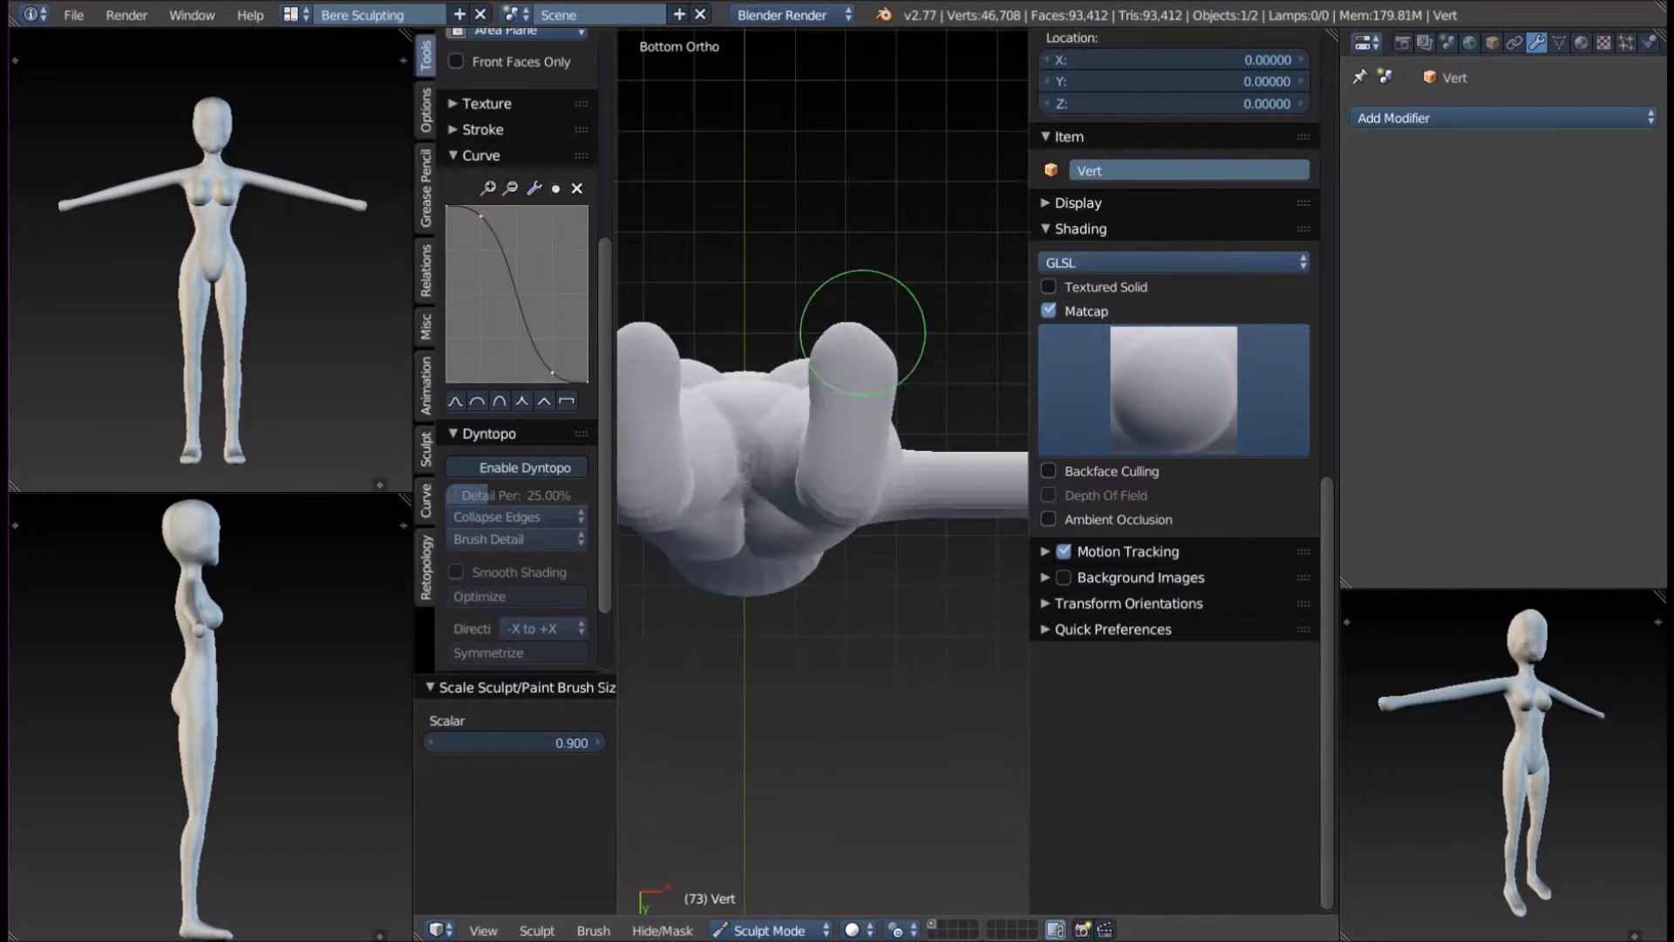
mouse_move(863, 332)
middle_mouse_down()
mouse_move(852, 524)
mouse_move(881, 691)
mouse_move(777, 605)
mouse_move(934, 646)
middle_mouse_up()
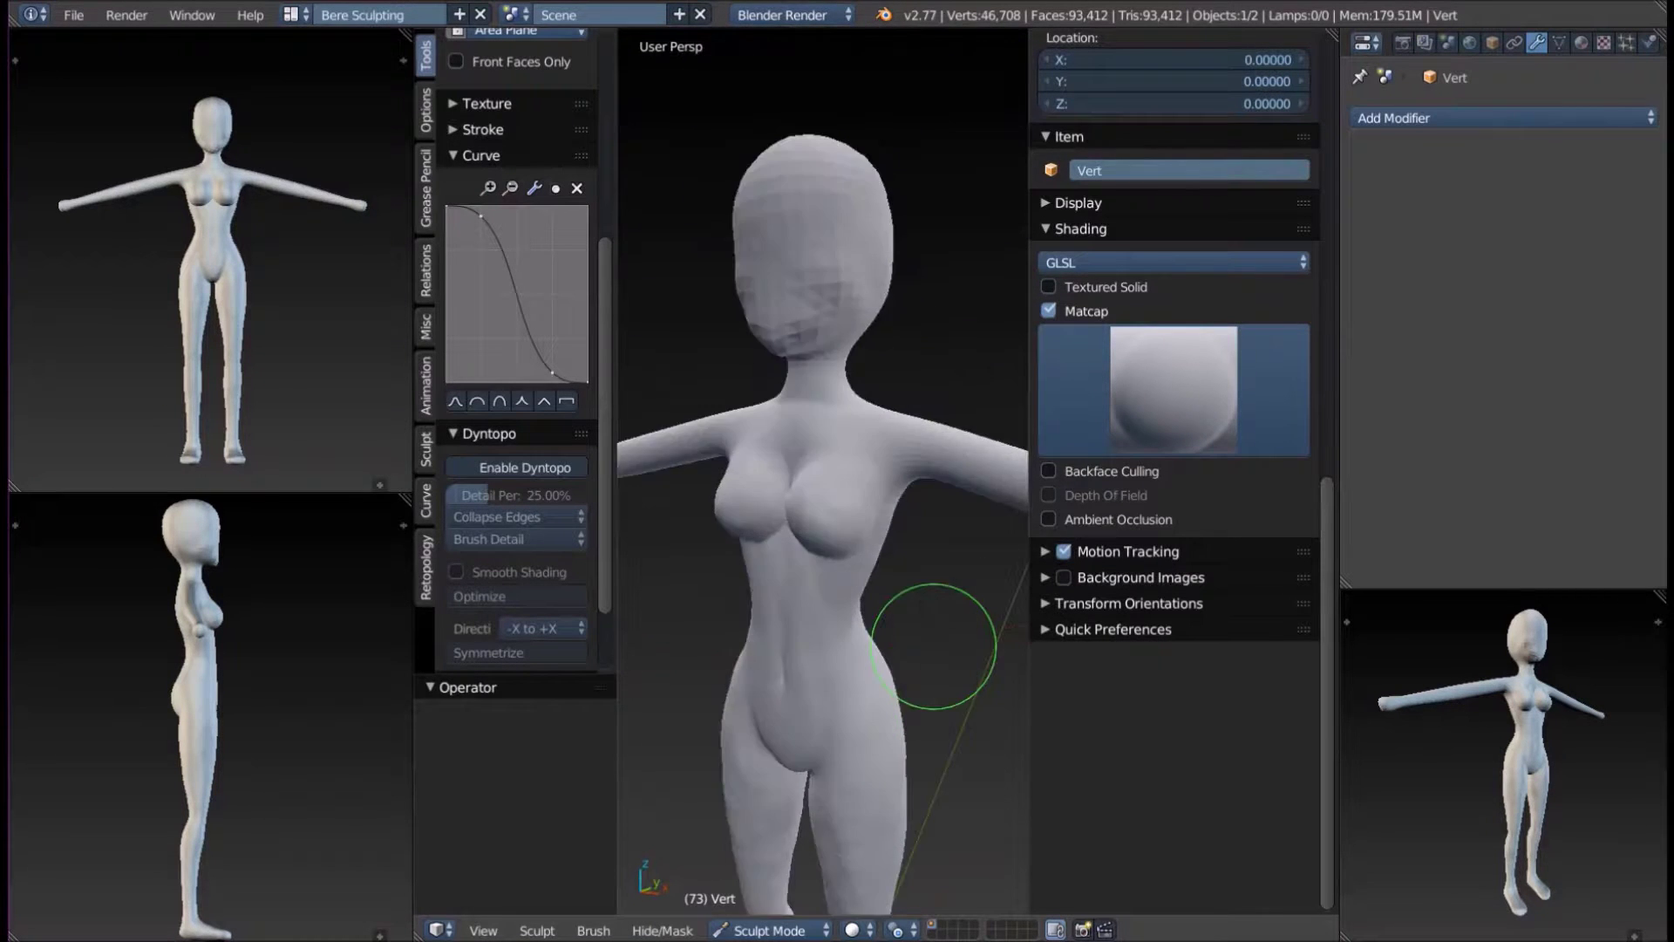
scroll(934, 646, "down", 2)
key("KP_7")
key("ctrl+s")
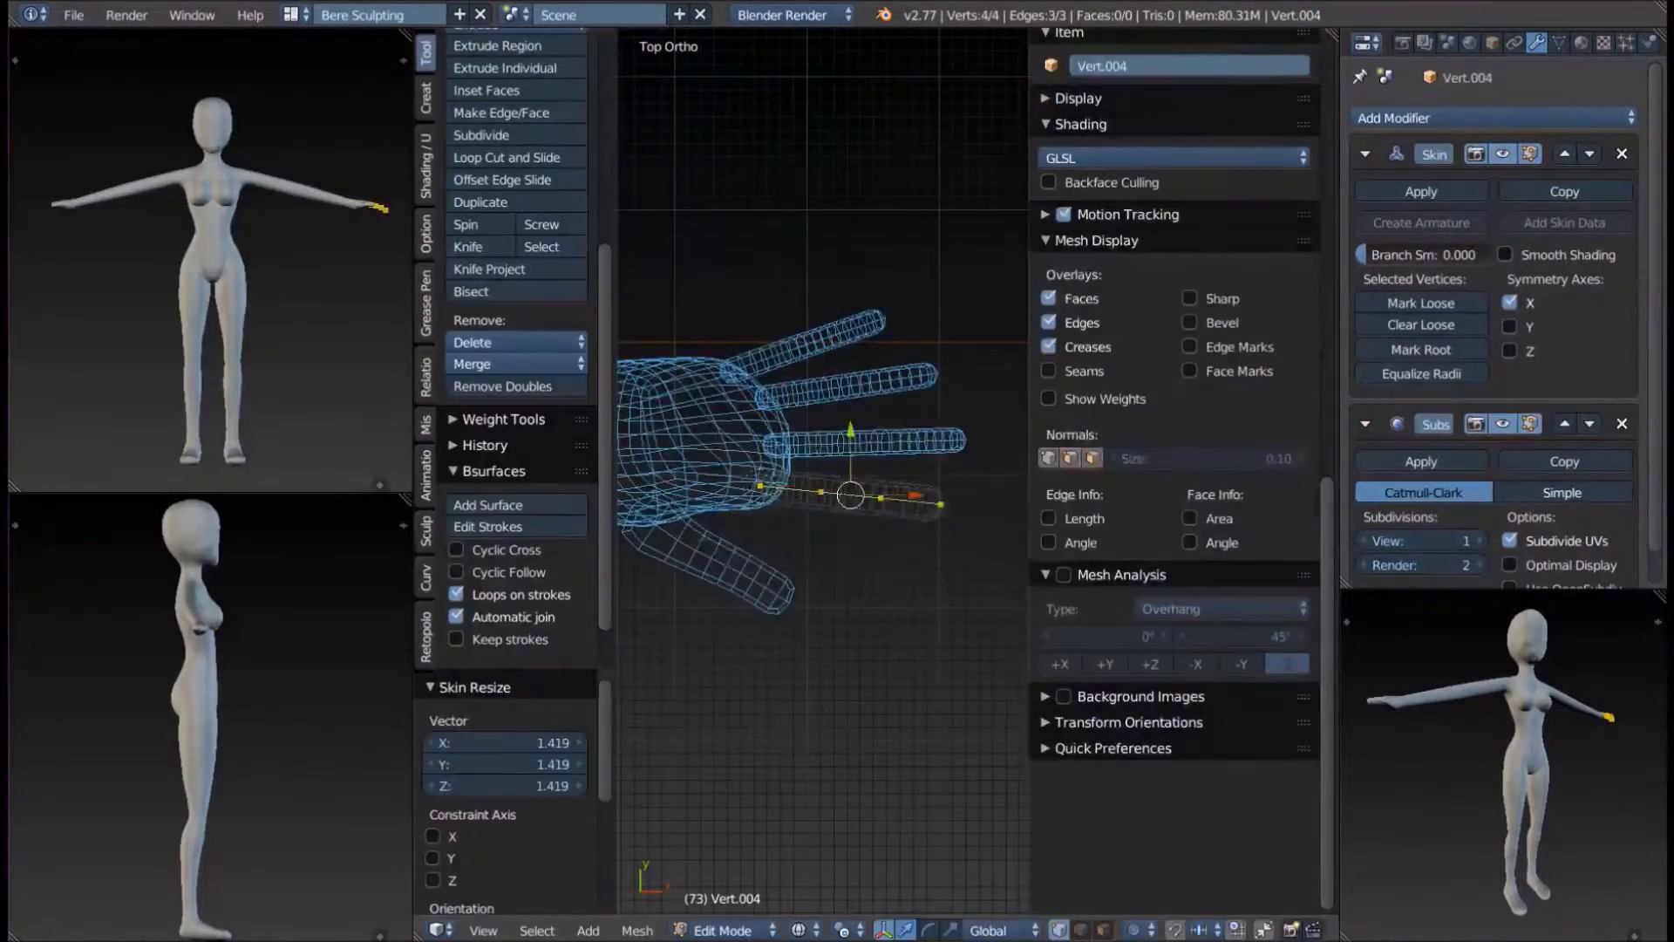
Switch the hand-joined mesh into Sculpt Mode and maximize the 3D view.
key("Tab")
left_click(767, 236)
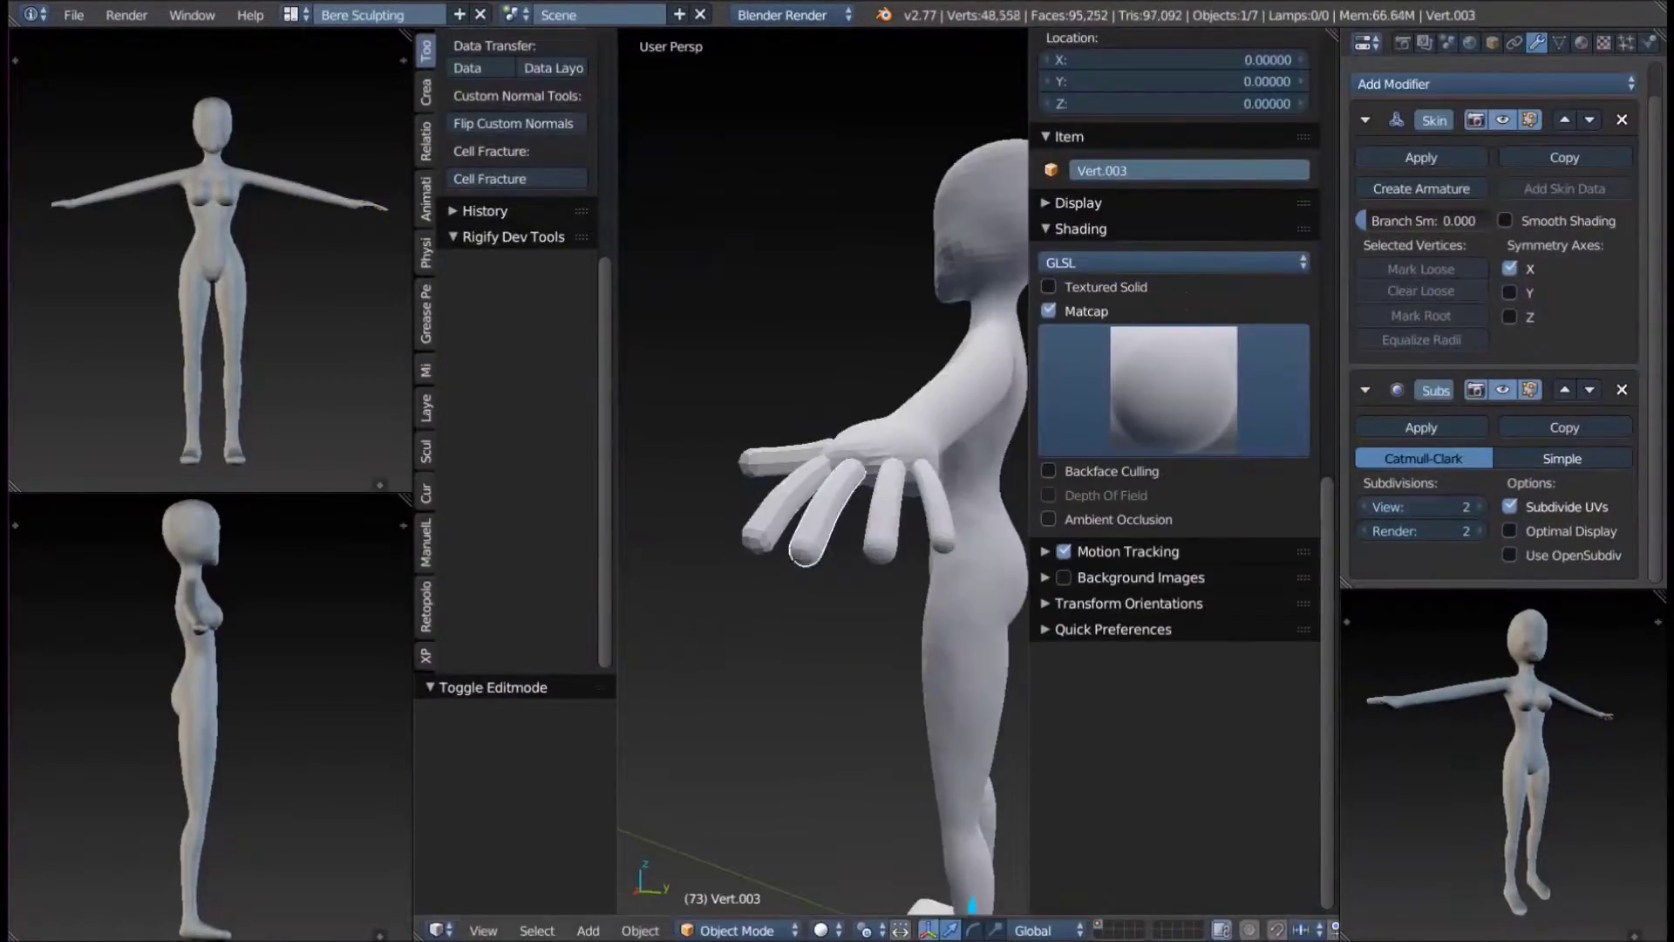
key("ctrl+Up")
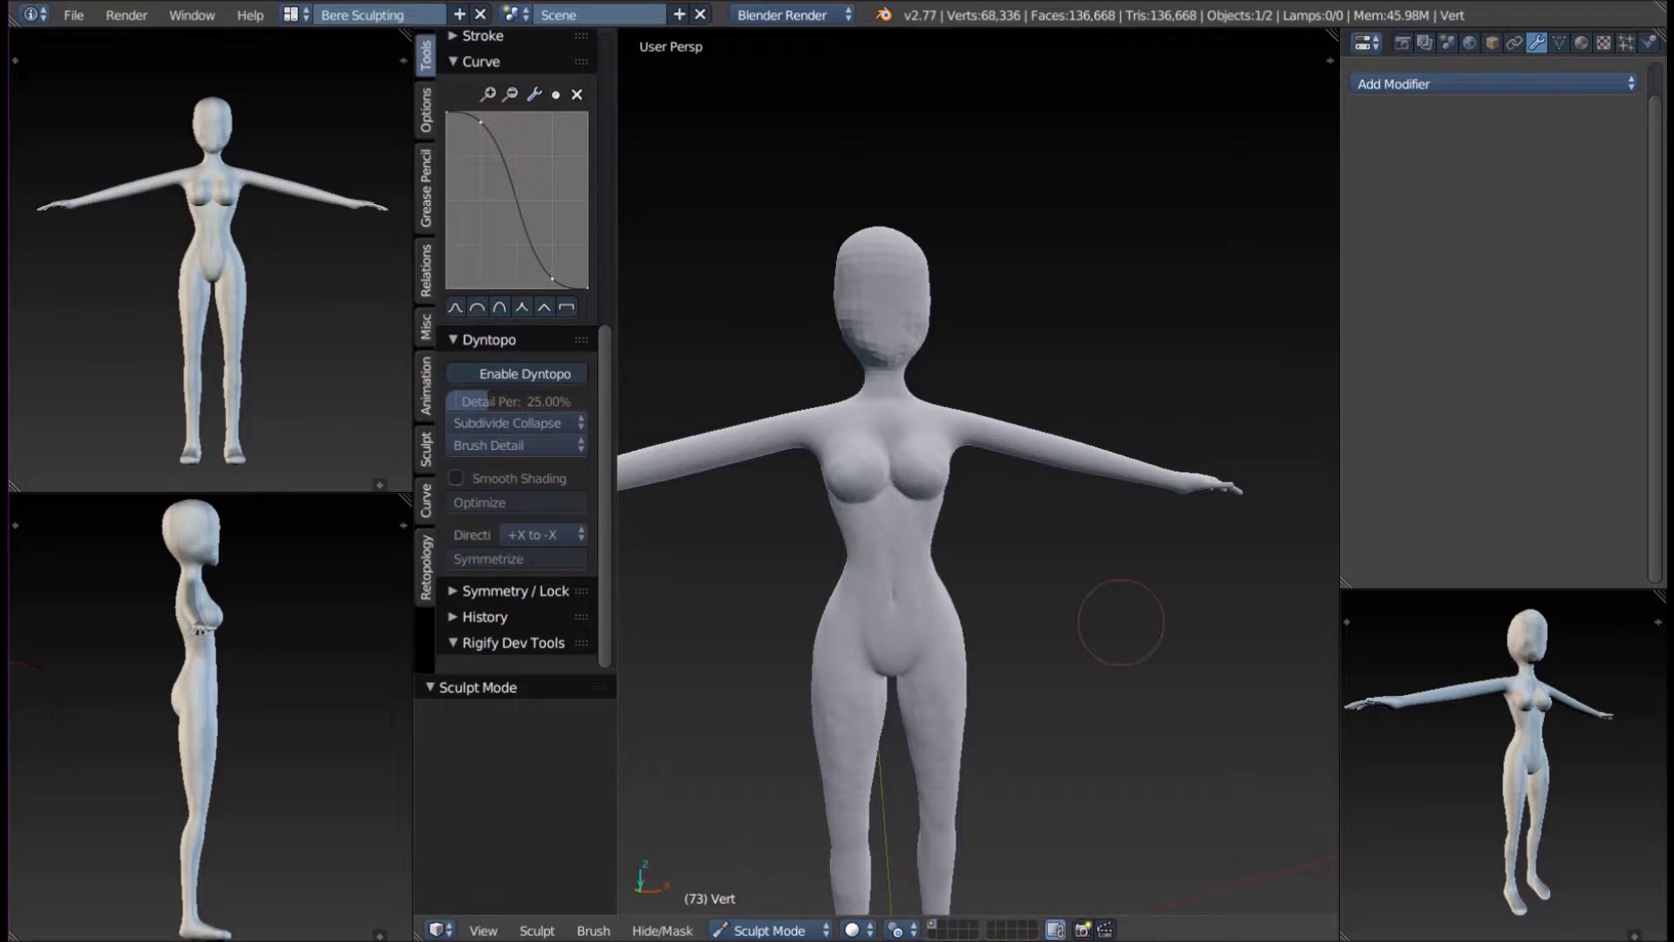
Mask a band around the neck and adjust the figure with the Grab brush.
key("KP_1")
scroll(514, 436, "down", 3)
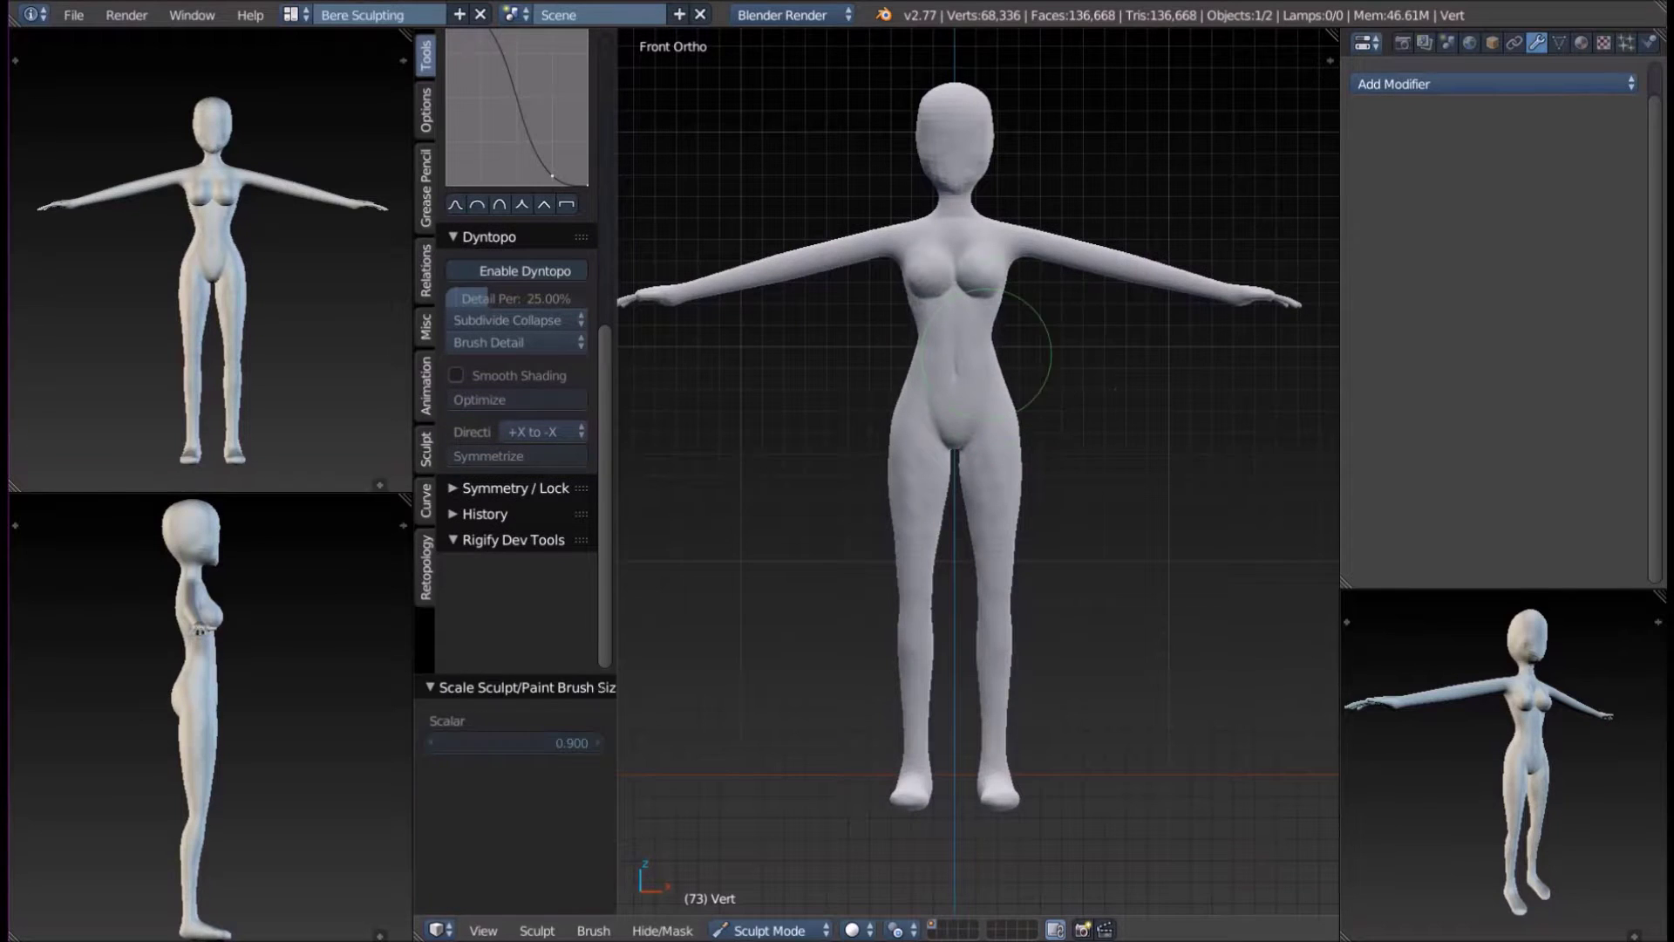
scroll(1052, 326, "up", 3)
left_click_drag(924, 253, 989, 262)
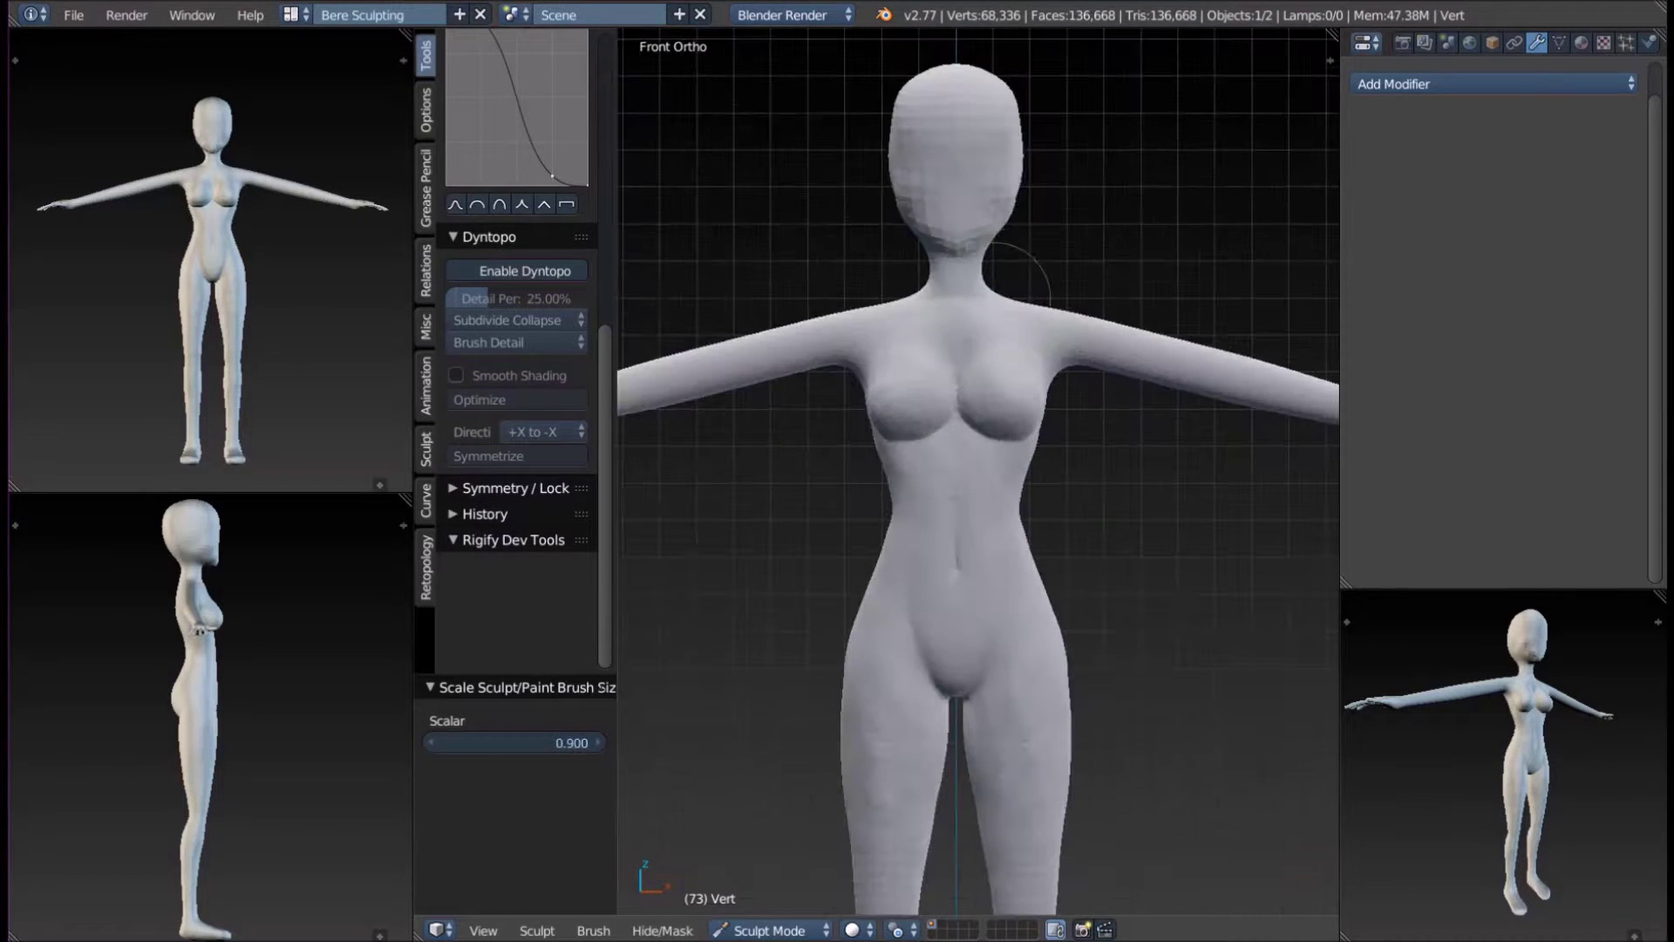
key("g")
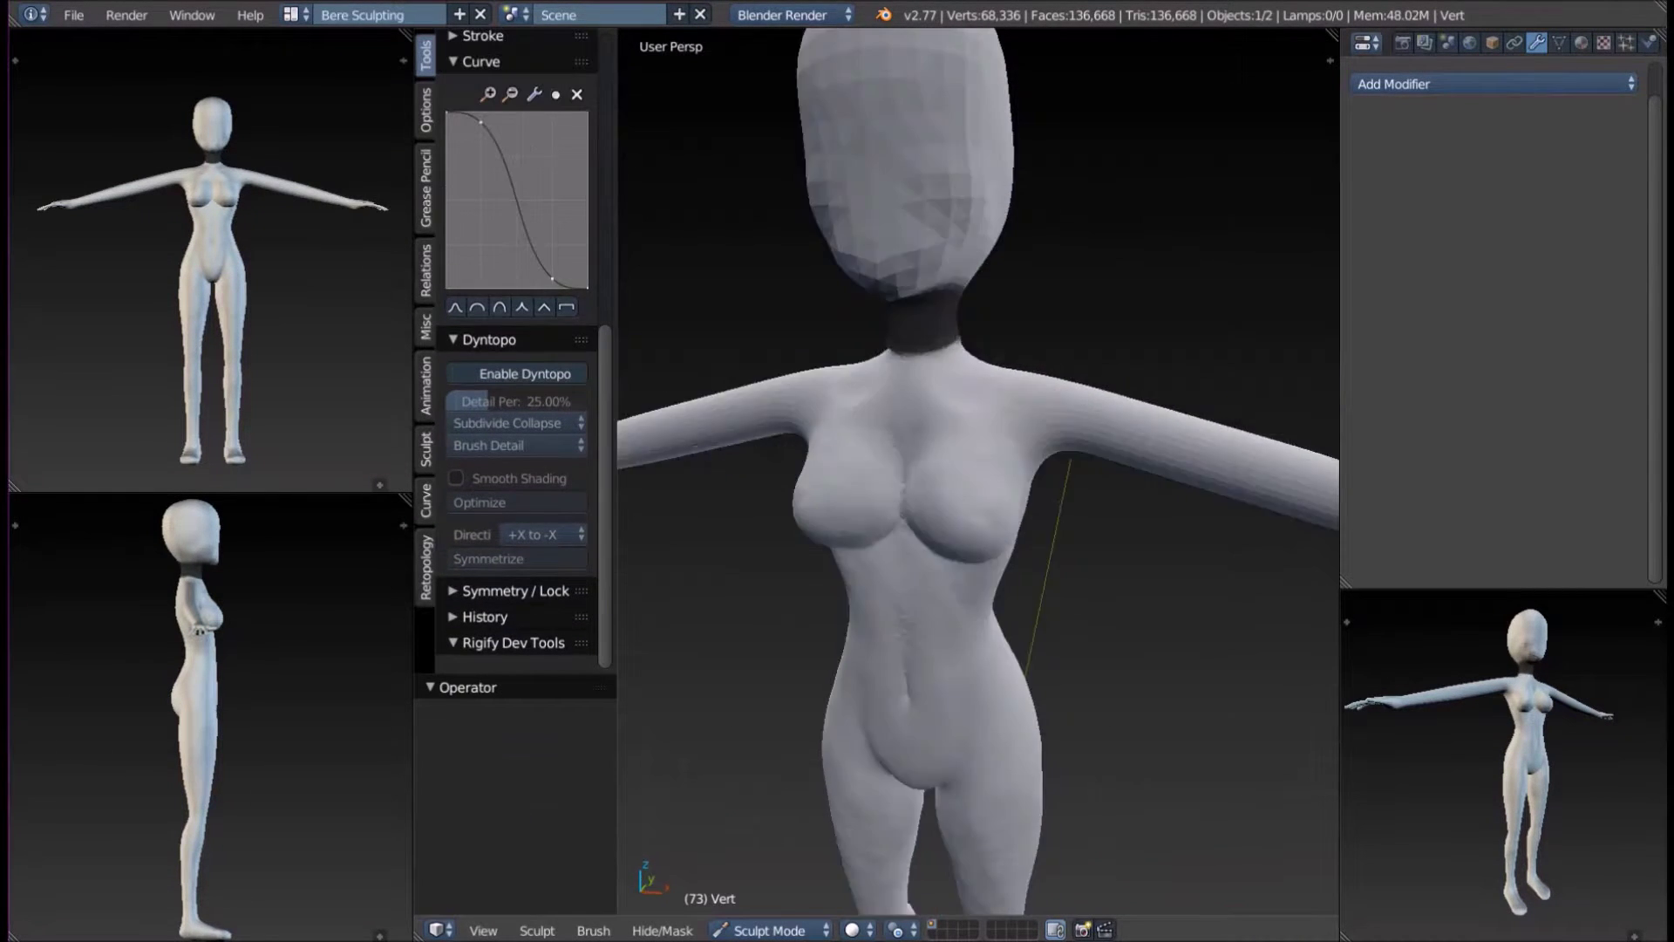
middle_click_drag(985, 262, 967, 288)
key("KP_1")
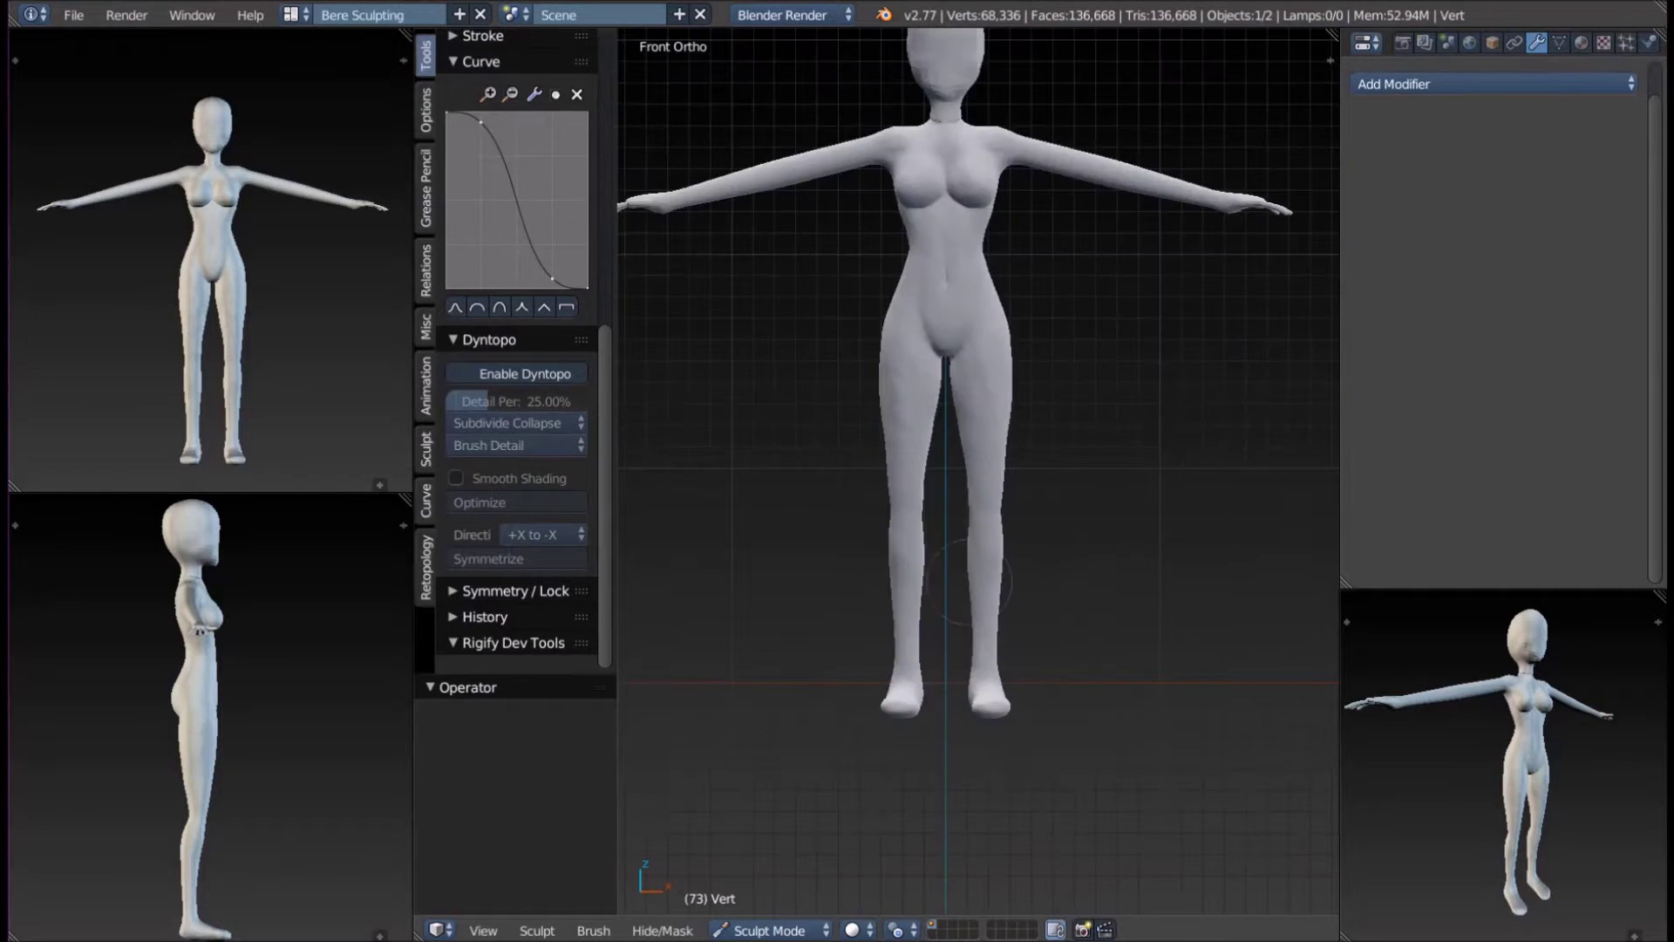
scroll(1108, 259, "up", 3)
key("bracketright")
Check the figure's proportions by alternating between top and front views.
scroll(1051, 501, "down", 5, "shift")
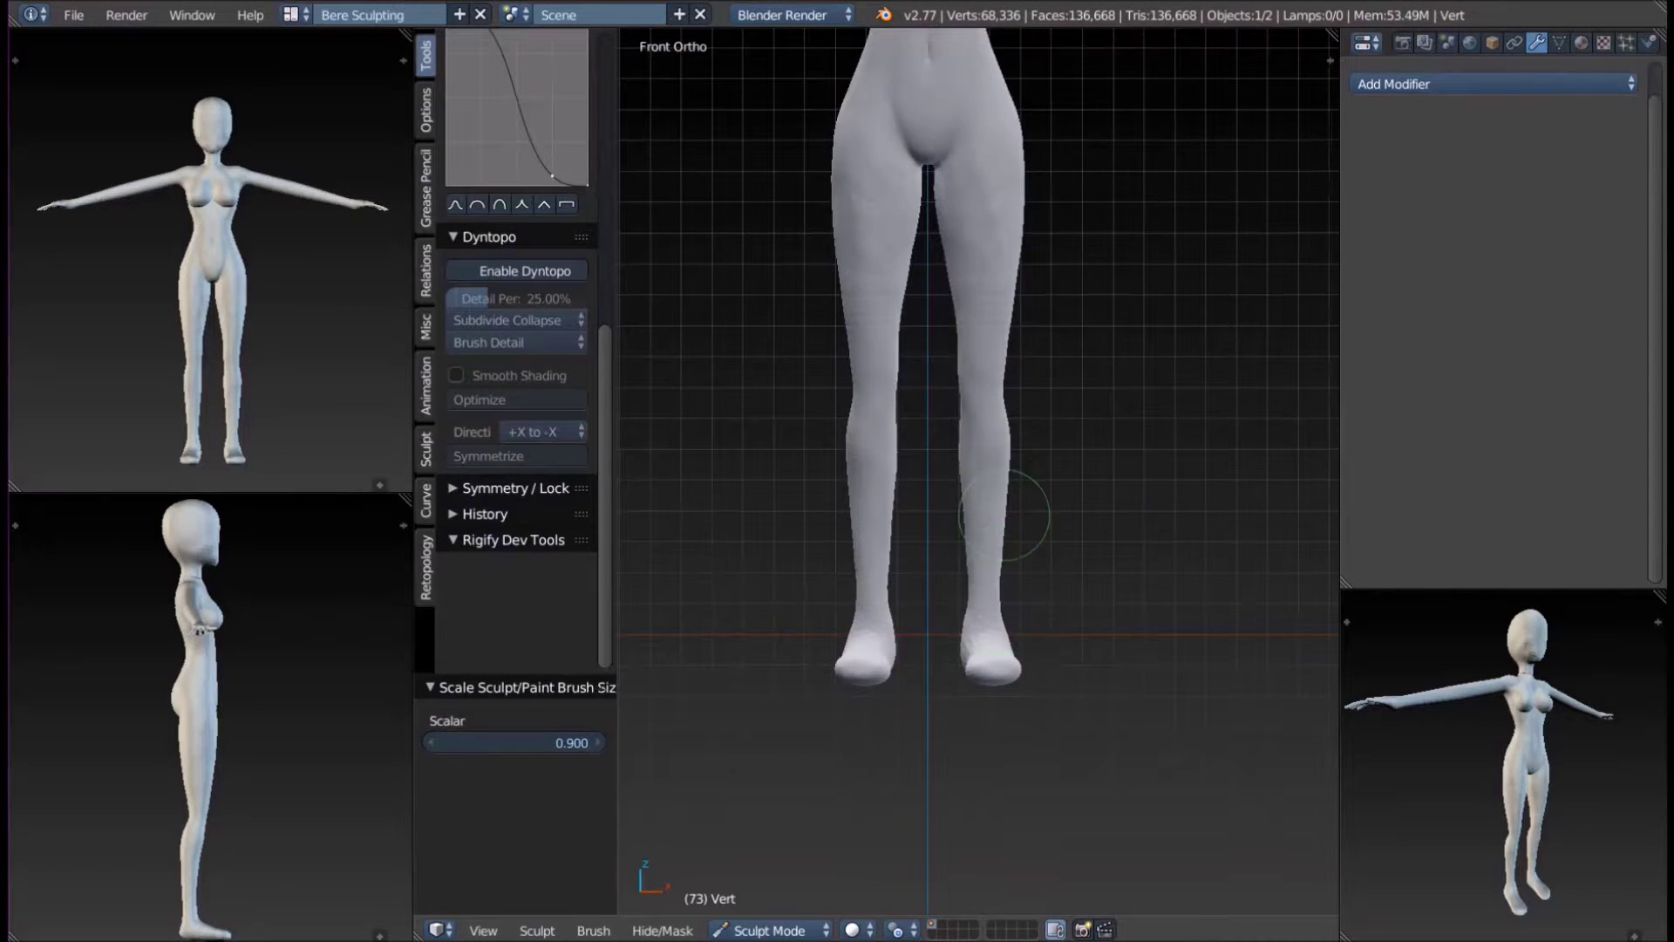
scroll(1055, 558, "down", 2)
scroll(1123, 402, "up", 1)
scroll(1054, 420, "down", 1)
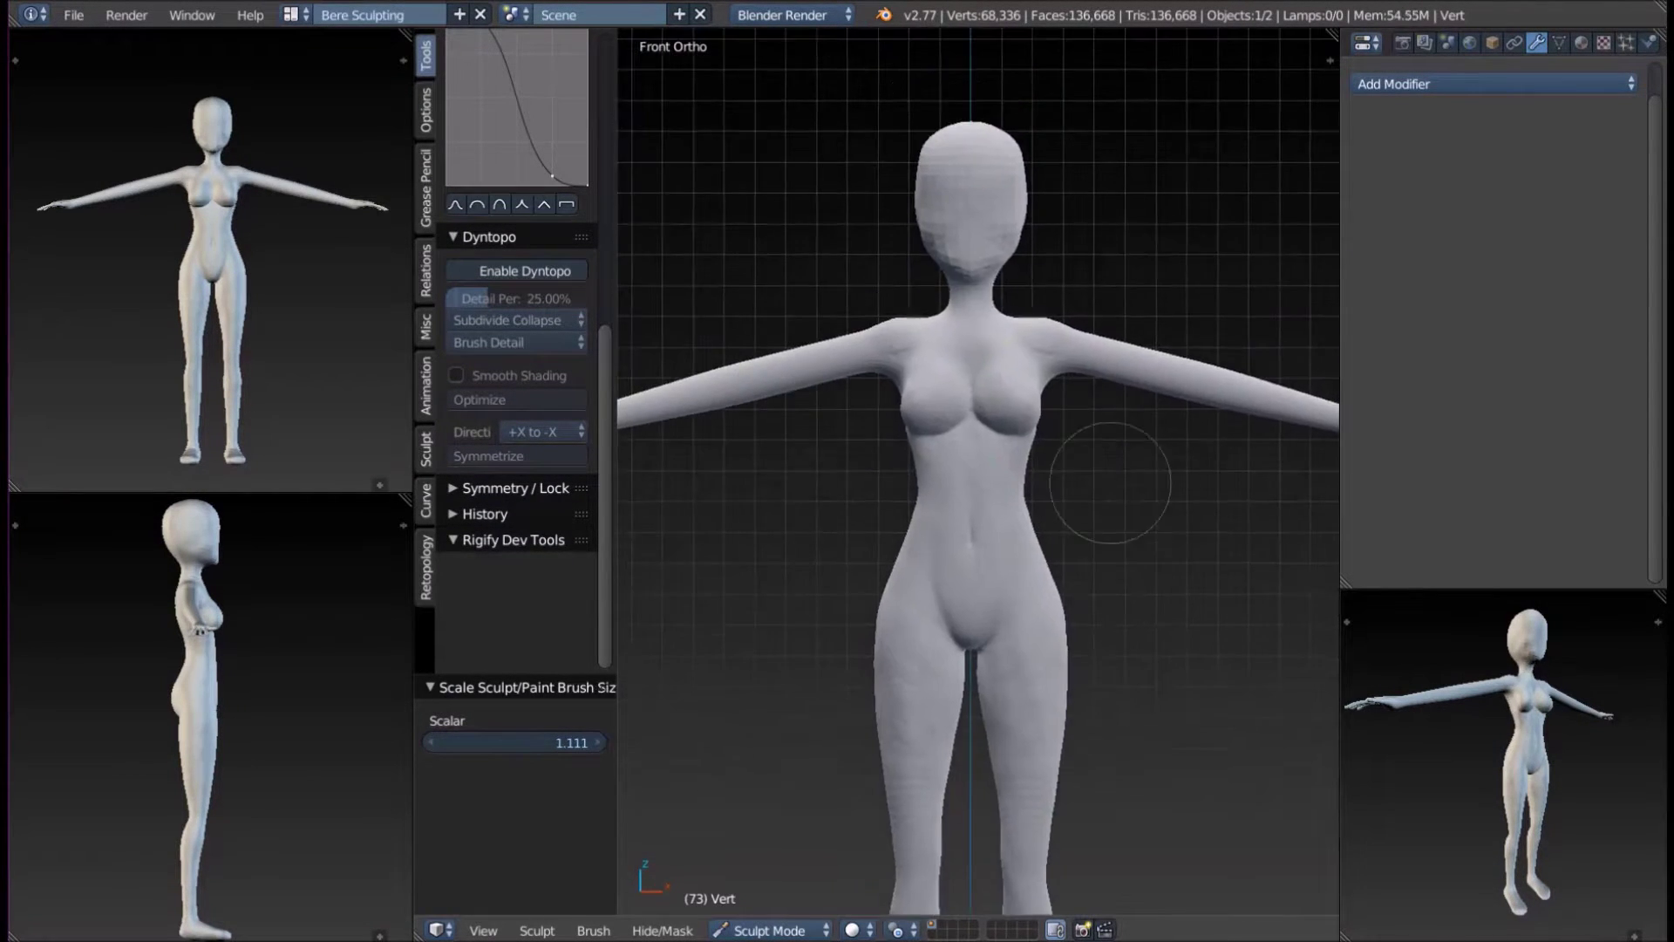
scroll(1103, 478, "up", 1)
middle_click_drag(1103, 478, 1002, 616)
key("KP_7")
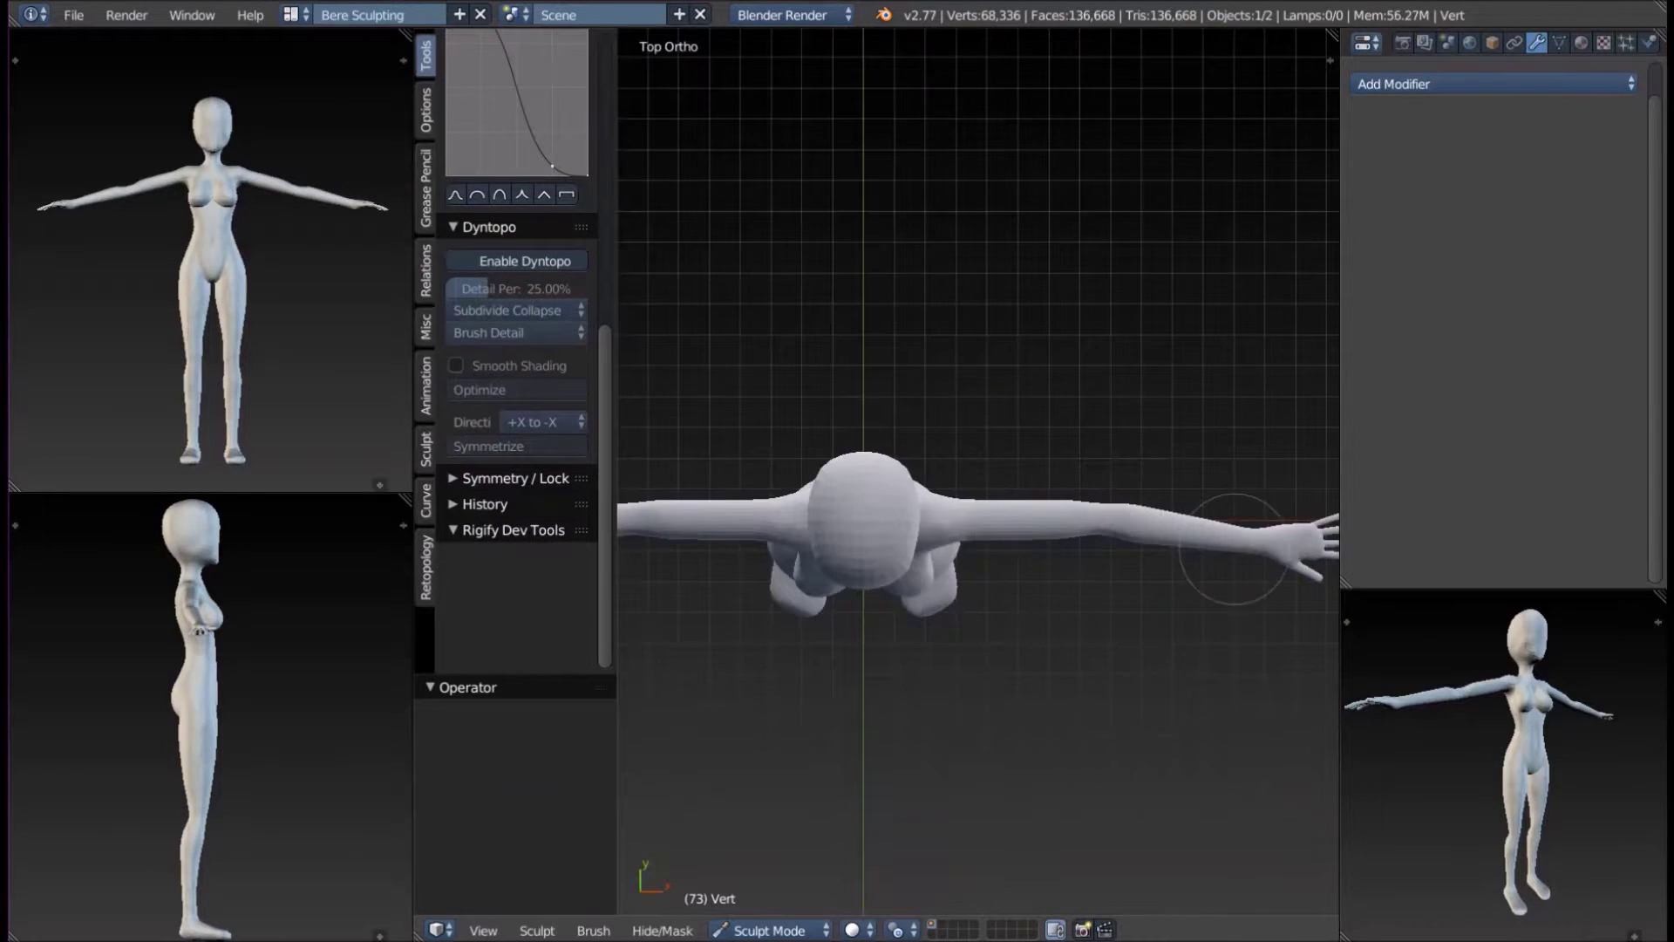
key("KP_1")
key("KP_7")
key("KP_1")
middle_click_drag(1031, 367, 1028, 524)
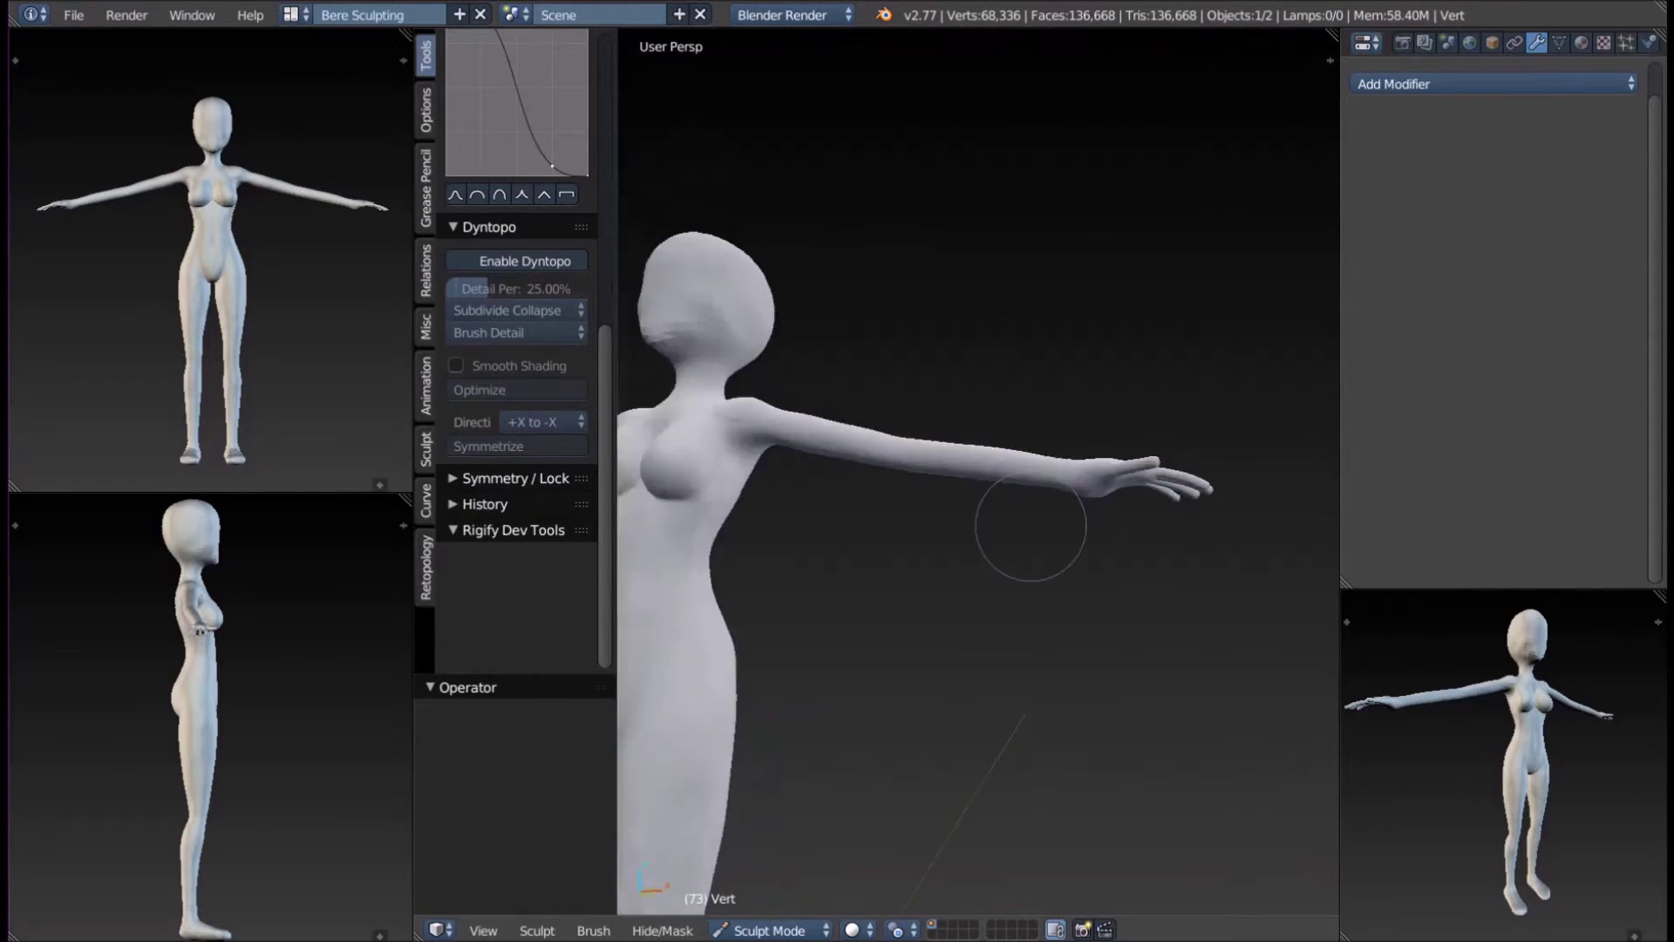
key("KP_1")
Frame the whole figure, view it from the right side, and enter Edit Mode.
scroll(1046, 430, "down", 1)
middle_click_drag(777, 422, 788, 479, "shift")
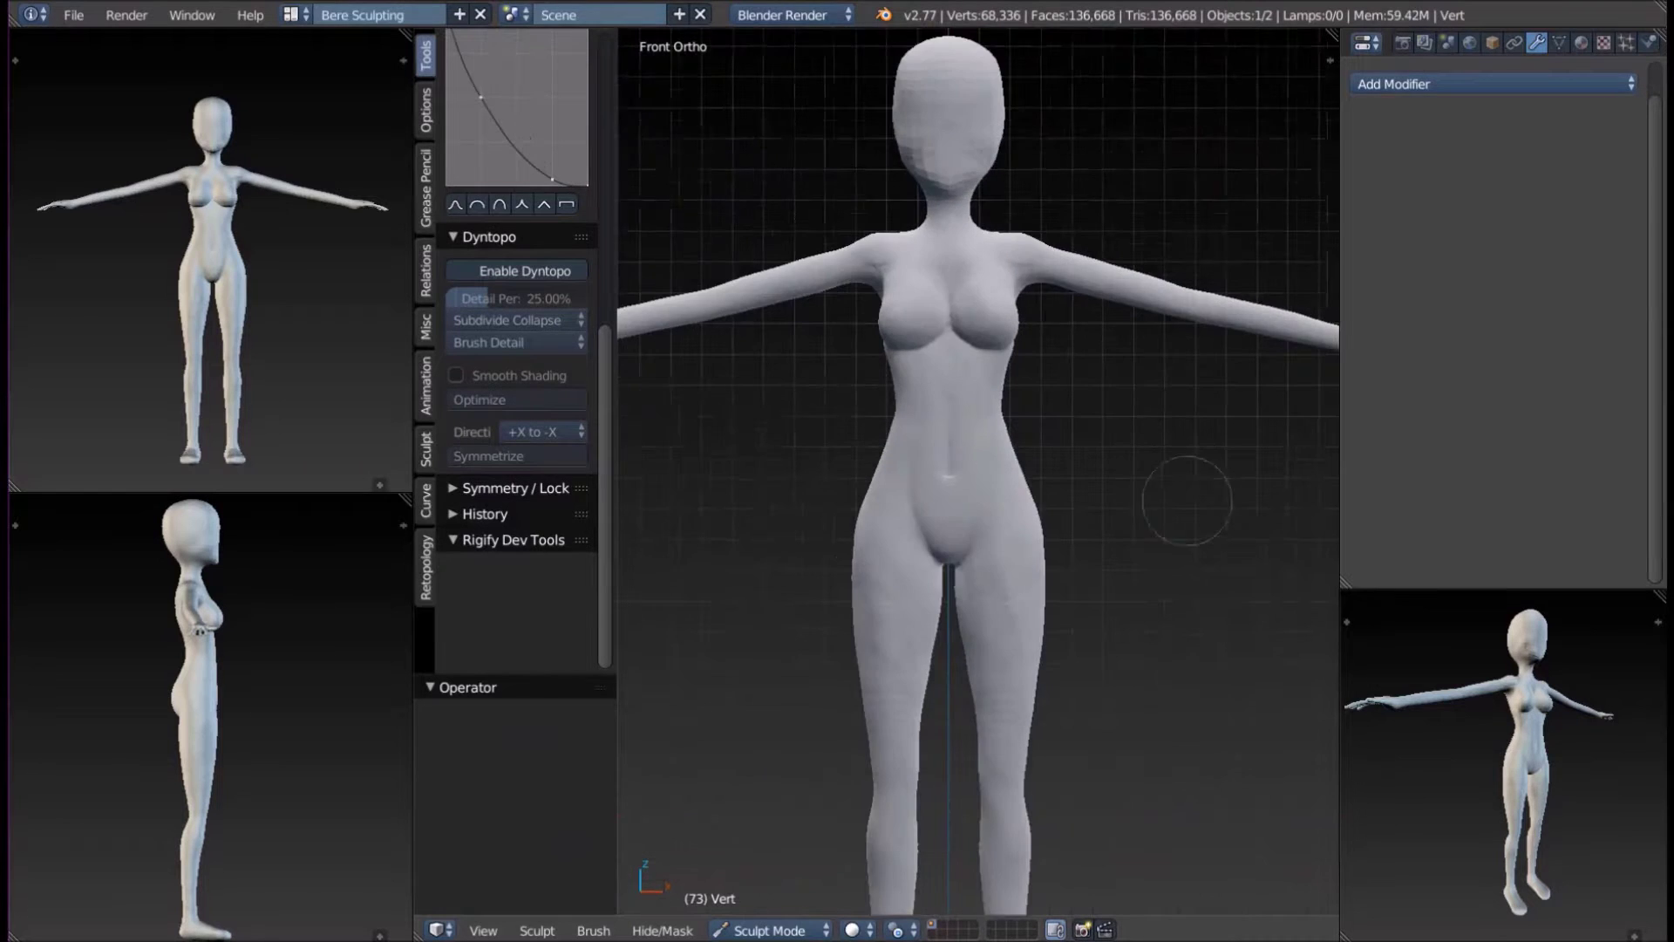
scroll(1188, 485, "up", 2)
middle_click_drag(1188, 486, 1084, 384)
key("KP_3")
scroll(1084, 384, "down", 3)
key("Tab")
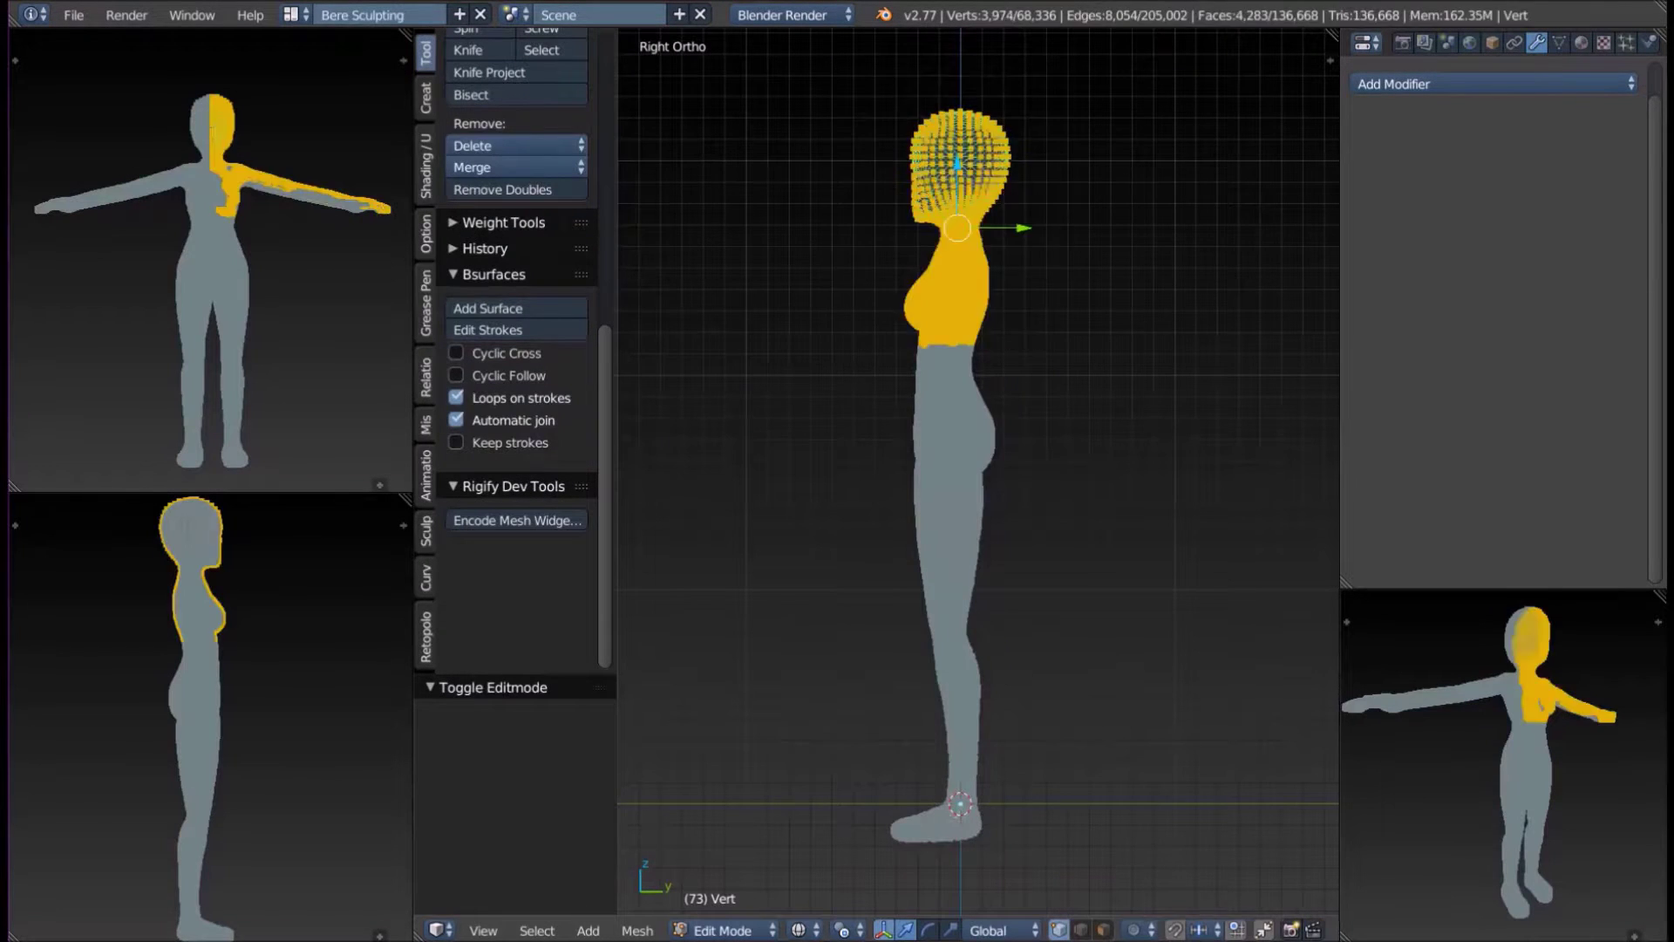
Grow the selection over the upper body and arms, then orbit to inspect the legs and feet.
key("KP_1")
key("ctrl+KP_Add")
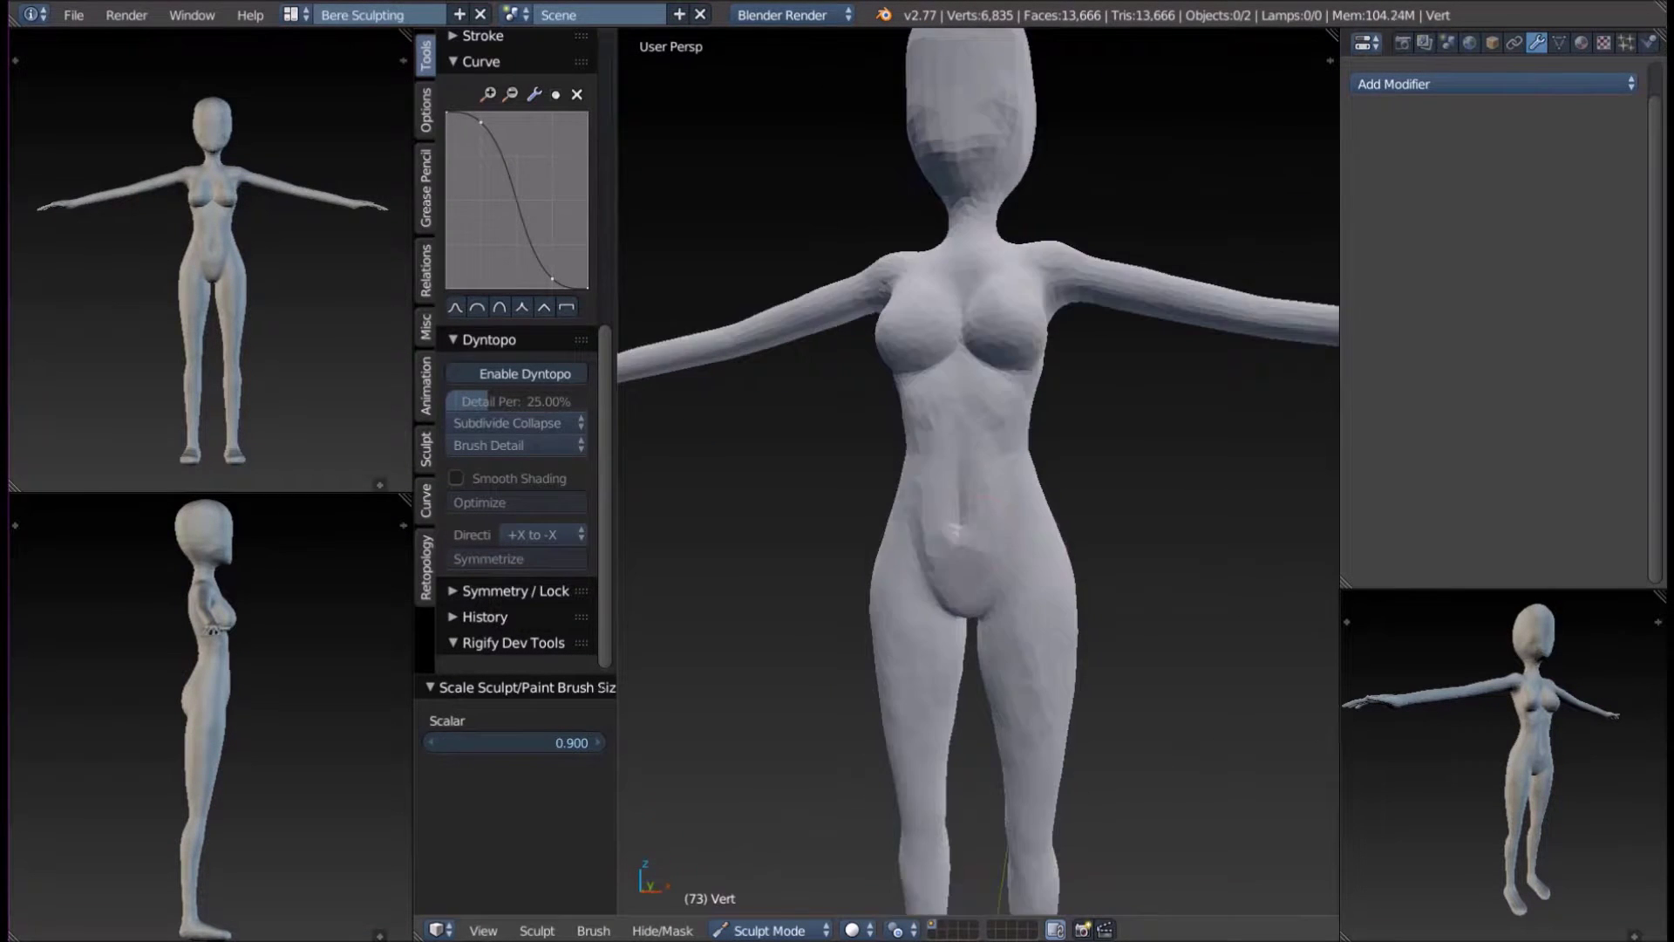
middle_click_drag(1046, 523, 698, 521)
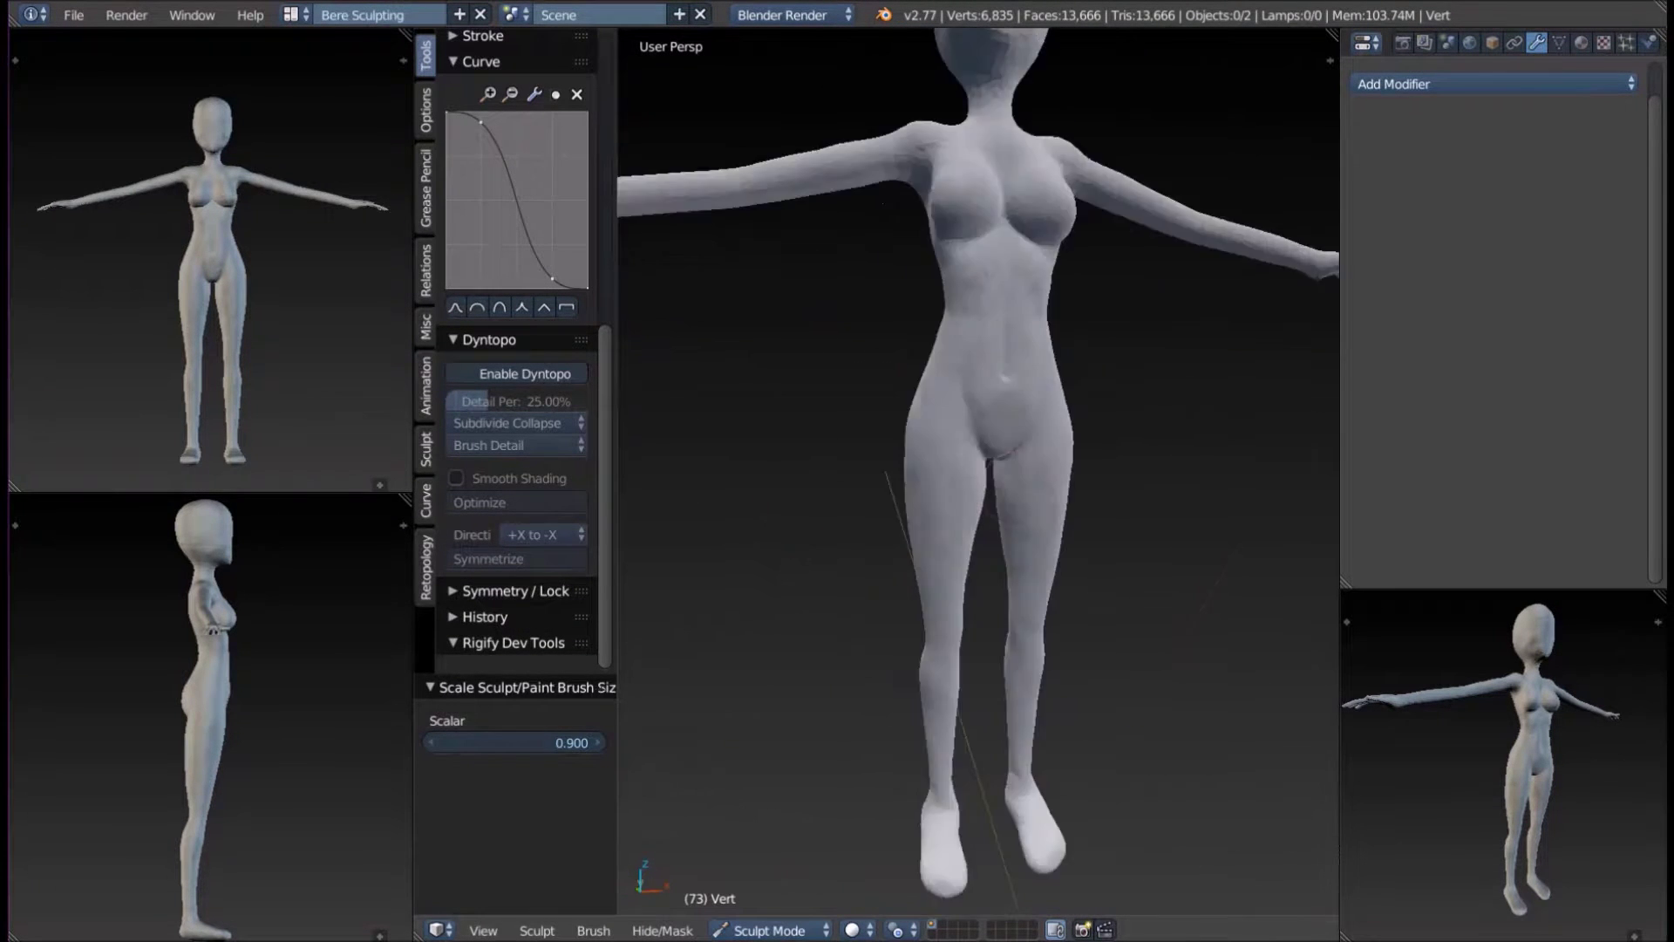
middle_click_drag(959, 523, 742, 524)
scroll(959, 470, "up", 2)
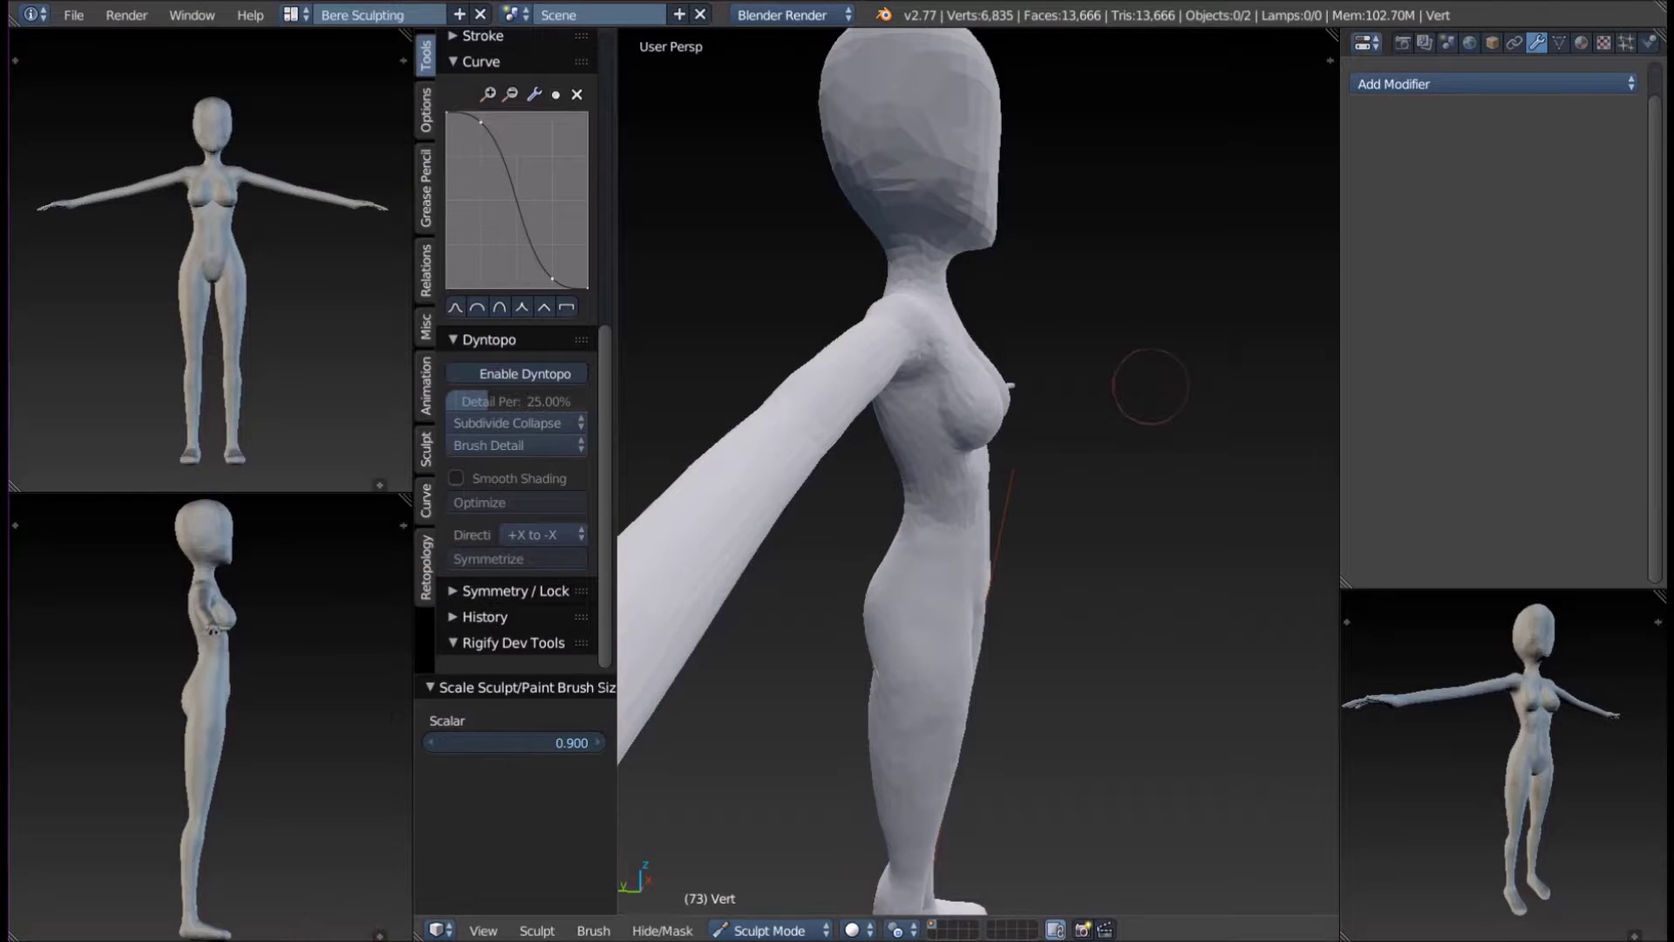
middle_click_drag(1151, 387, 1090, 288)
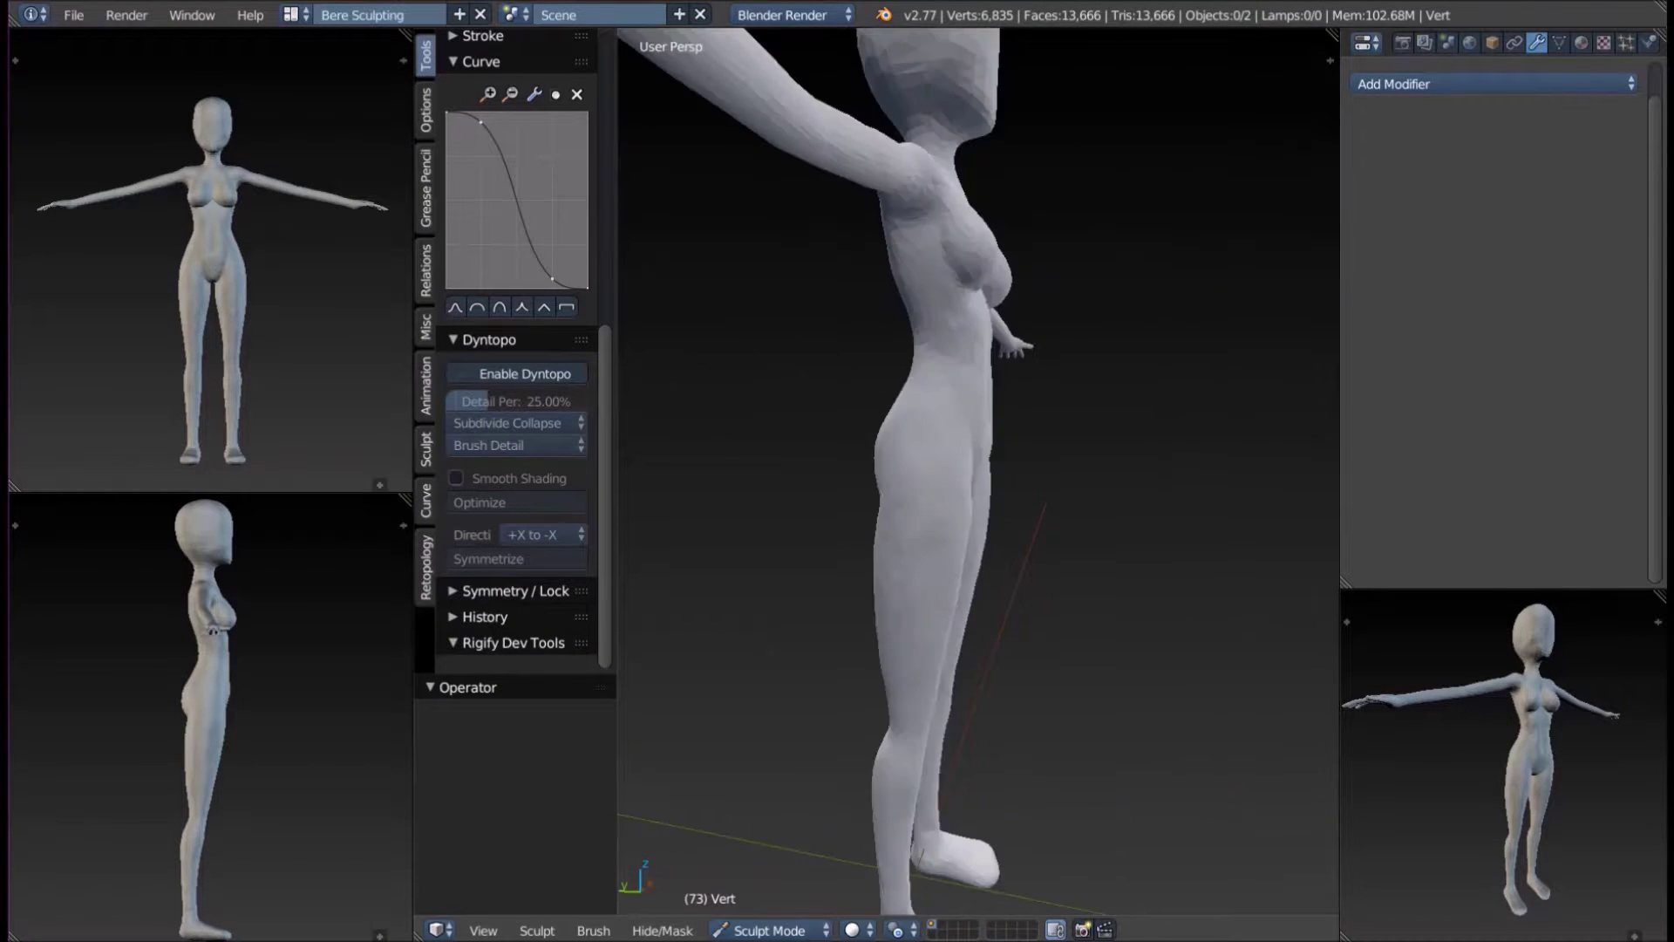
mouse_move(837, 468)
middle_mouse_down()
mouse_move(1233, 430)
mouse_move(959, 470)
mouse_move(872, 392)
mouse_move(840, 329)
mouse_move(850, 492)
mouse_move(1003, 392)
mouse_move(1003, 567)
mouse_move(1003, 480)
mouse_move(1002, 566)
mouse_move(872, 489)
mouse_move(916, 523)
mouse_move(898, 534)
middle_mouse_up()
scroll(959, 471, "up", 2)
scroll(959, 471, "up", 1)
scroll(959, 471, "down", 1)
Enable Dyntopo, then in Edit Mode extrude the foot soles and scale them flat along Z.
key("bracketright")
key("ctrl+d")
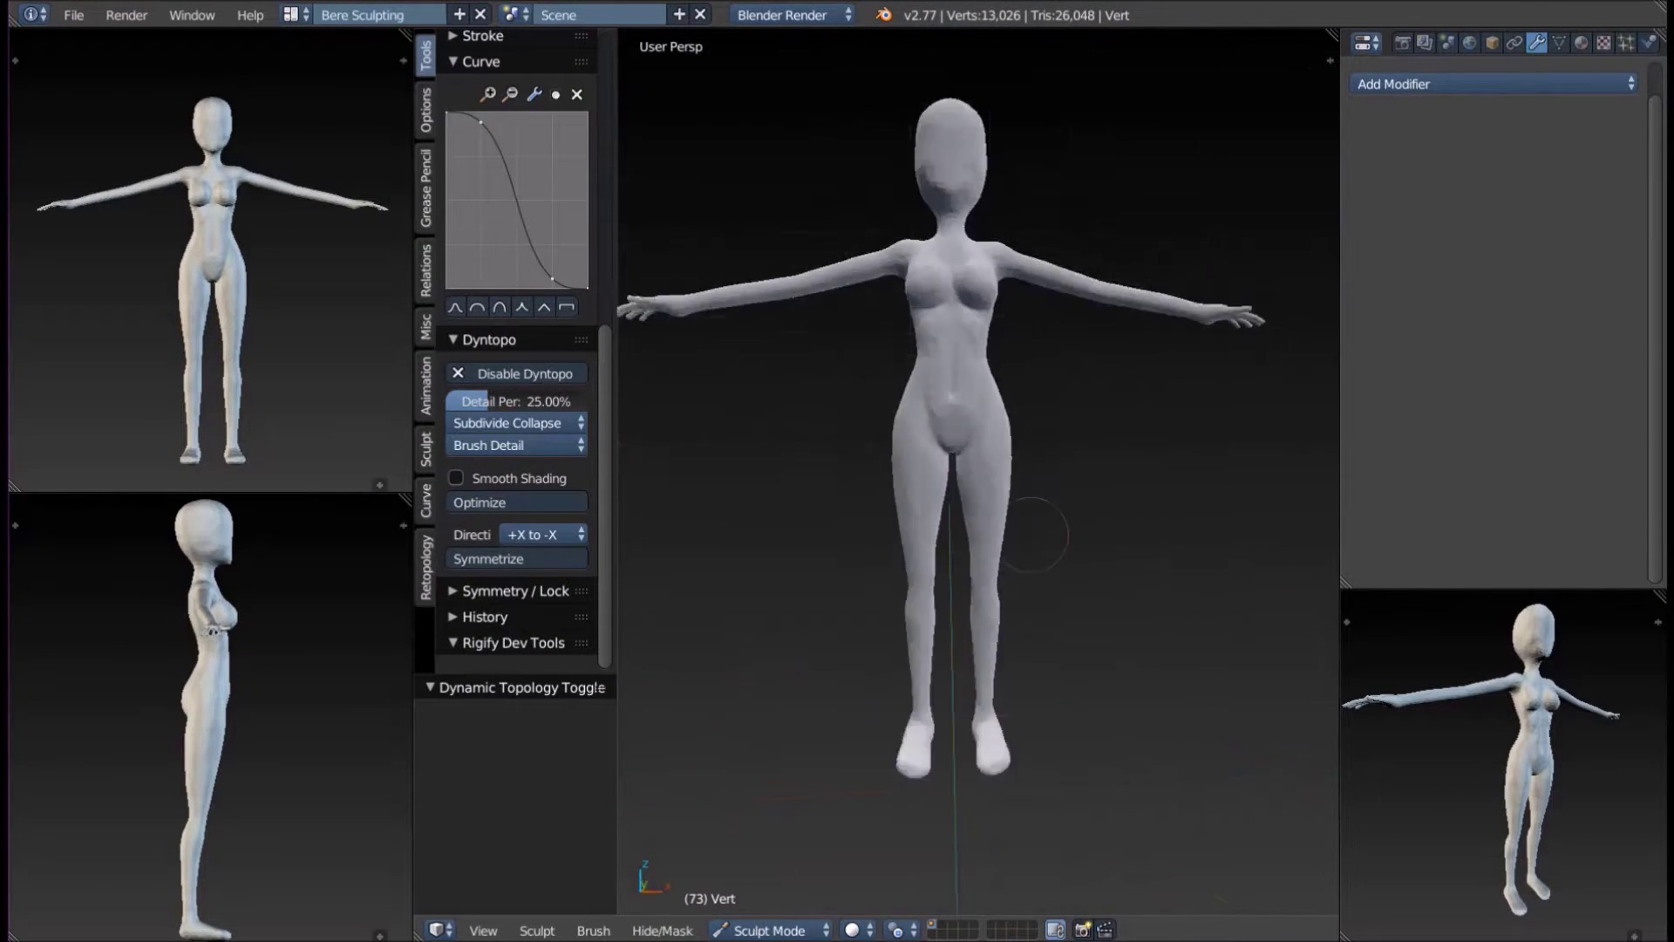
scroll(899, 534, "up", 3)
key("Tab")
key("Tab")
key("KP_3")
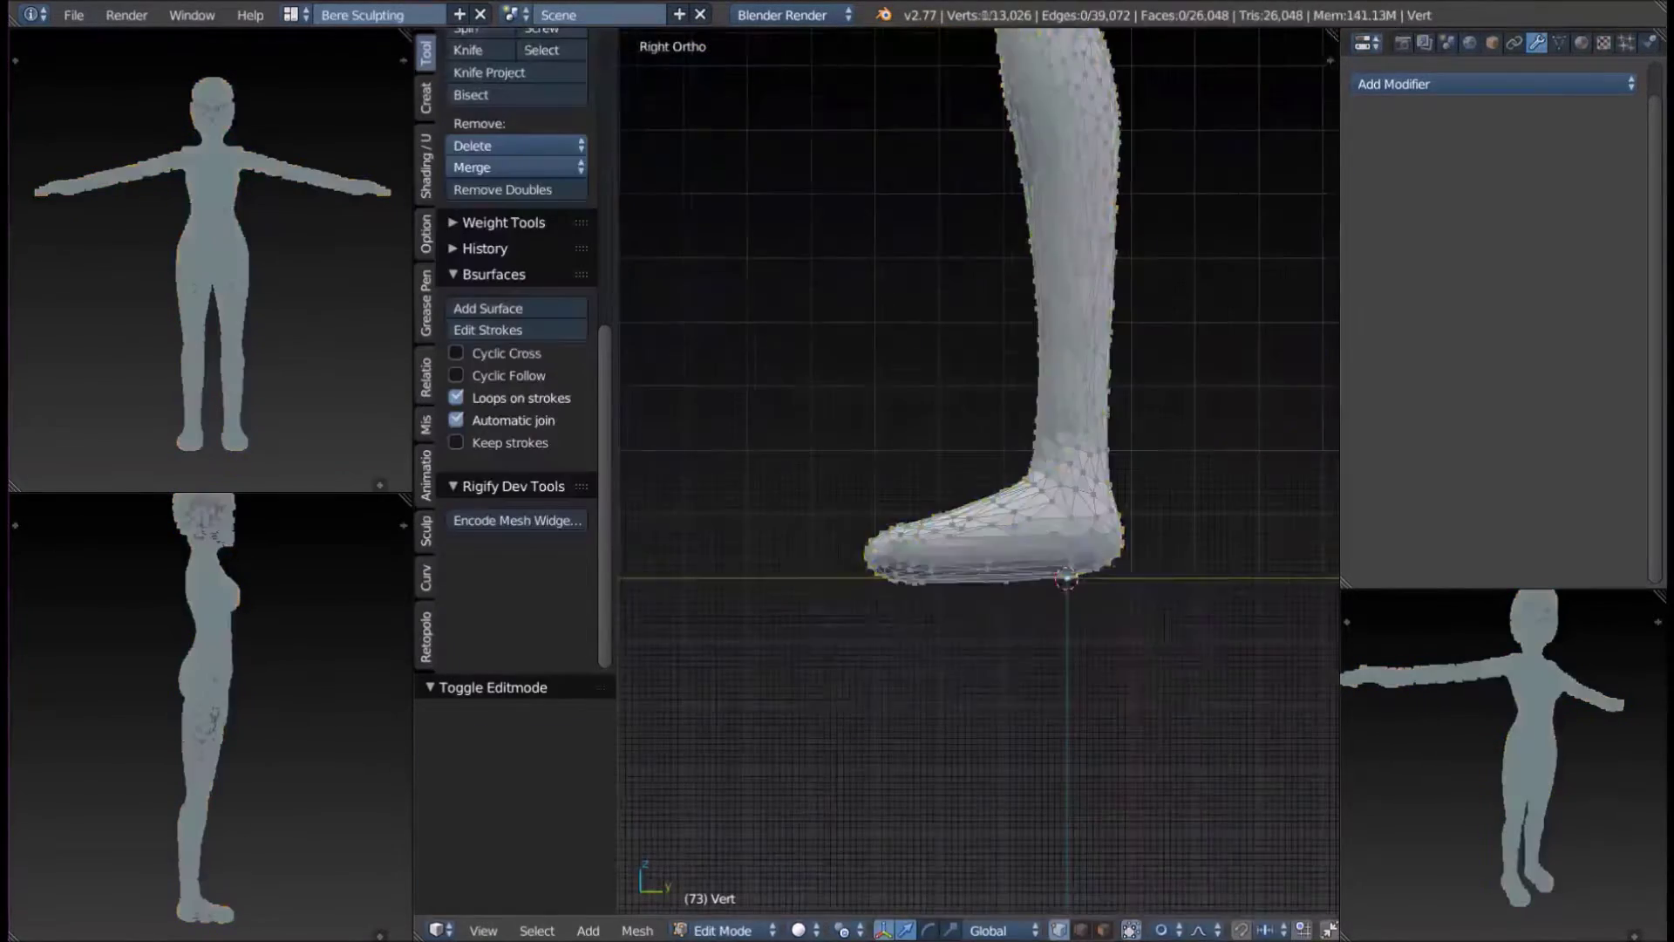
key("KP_Decimal")
key("e")
key("s")
key("z")
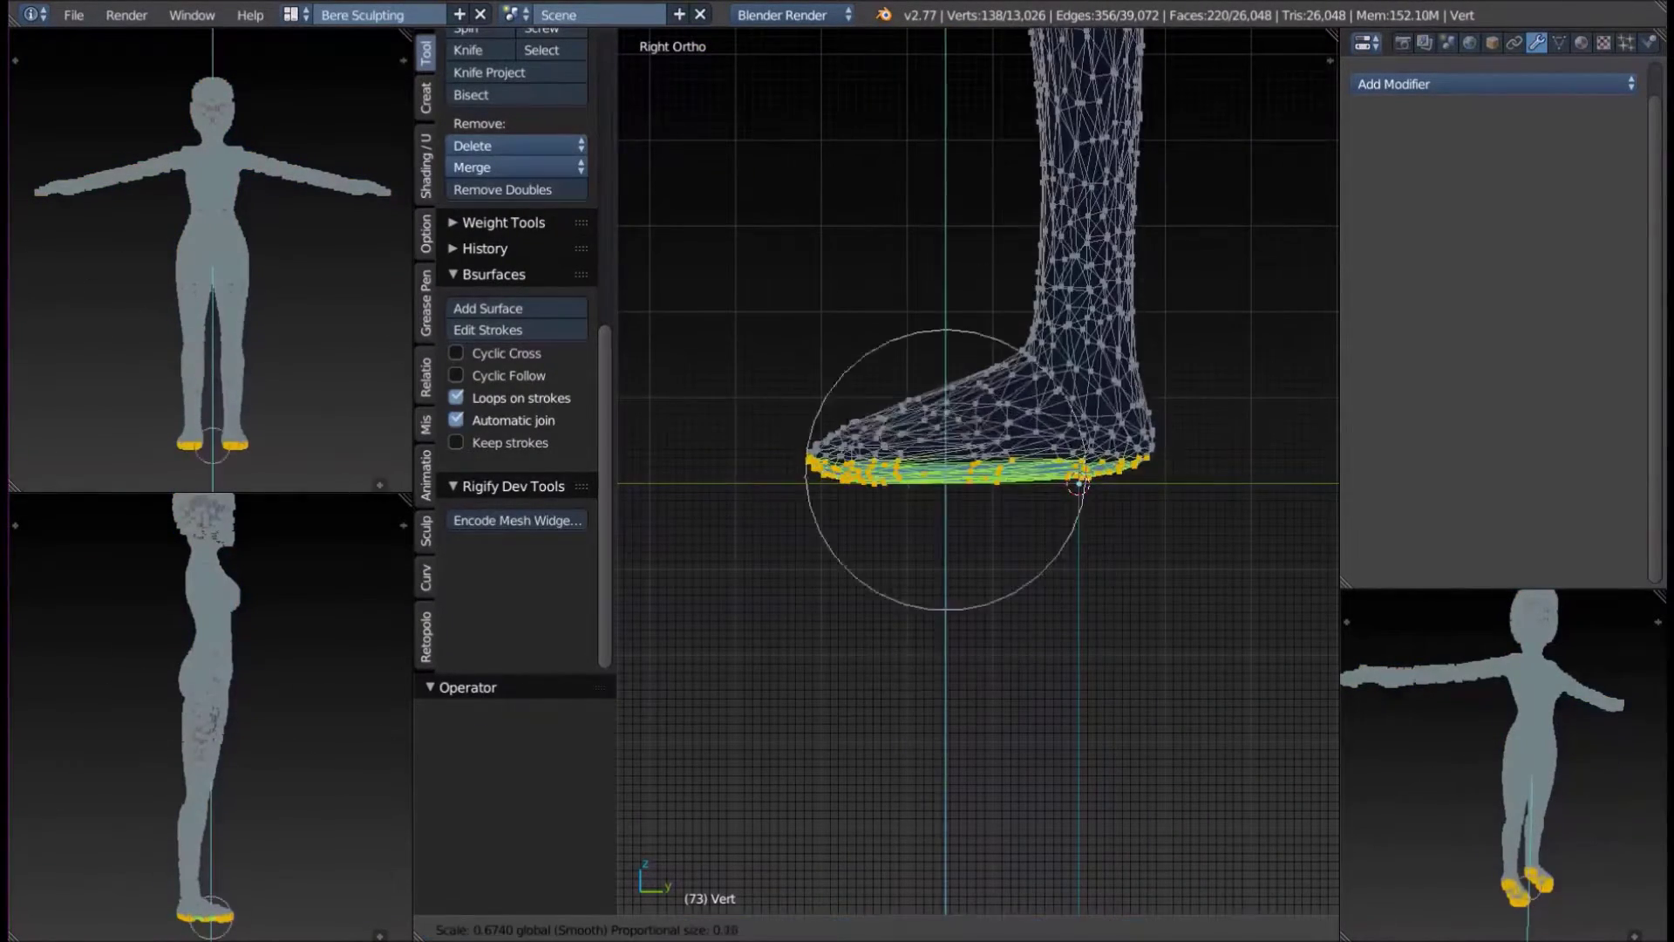
key("KP_1")
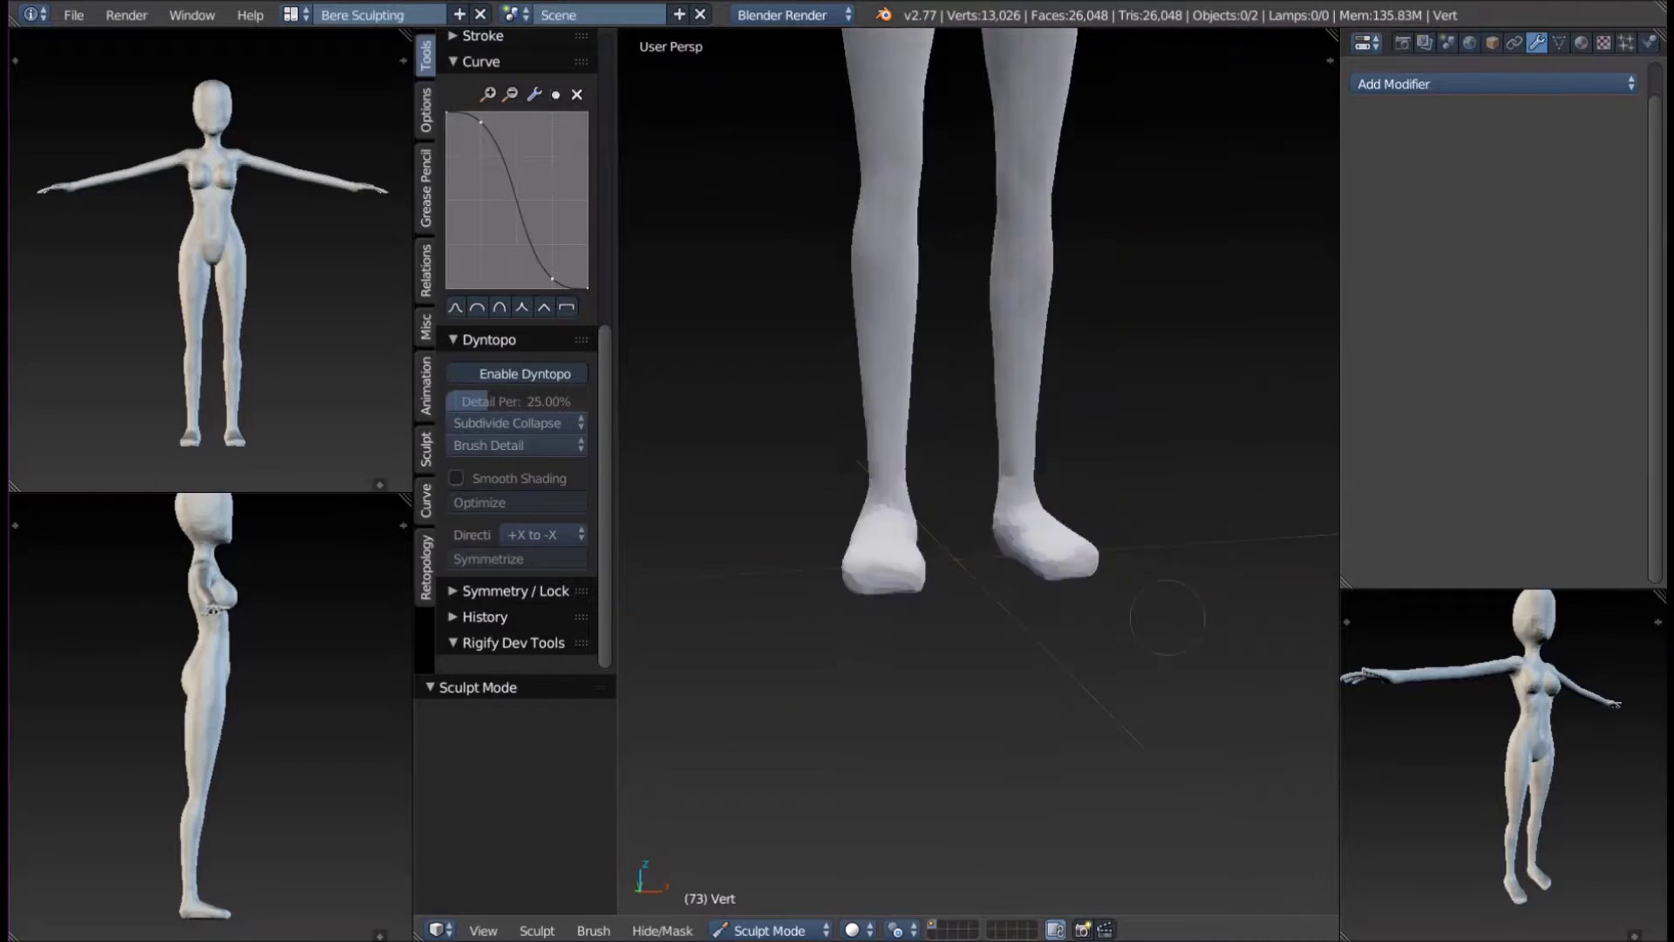
scroll(1068, 411, "down", 3)
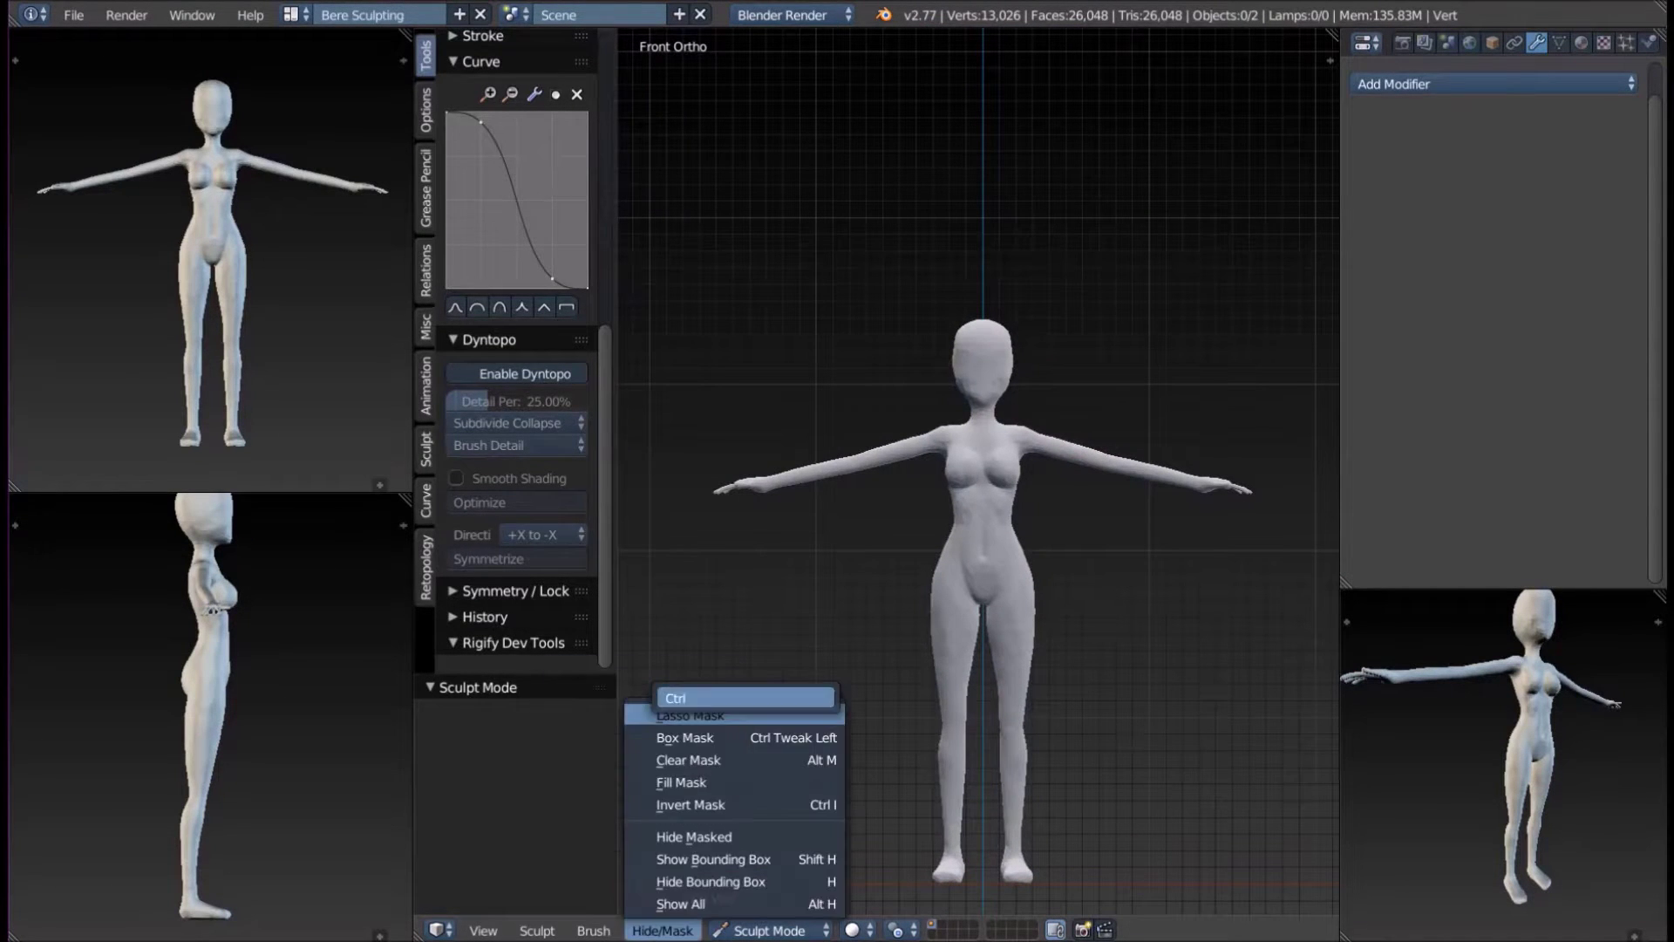
In Preferences, set the Mask Editing Lasso shortcut input to Left.
scroll(755, 261, "down", 3)
scroll(755, 261, "down", 8)
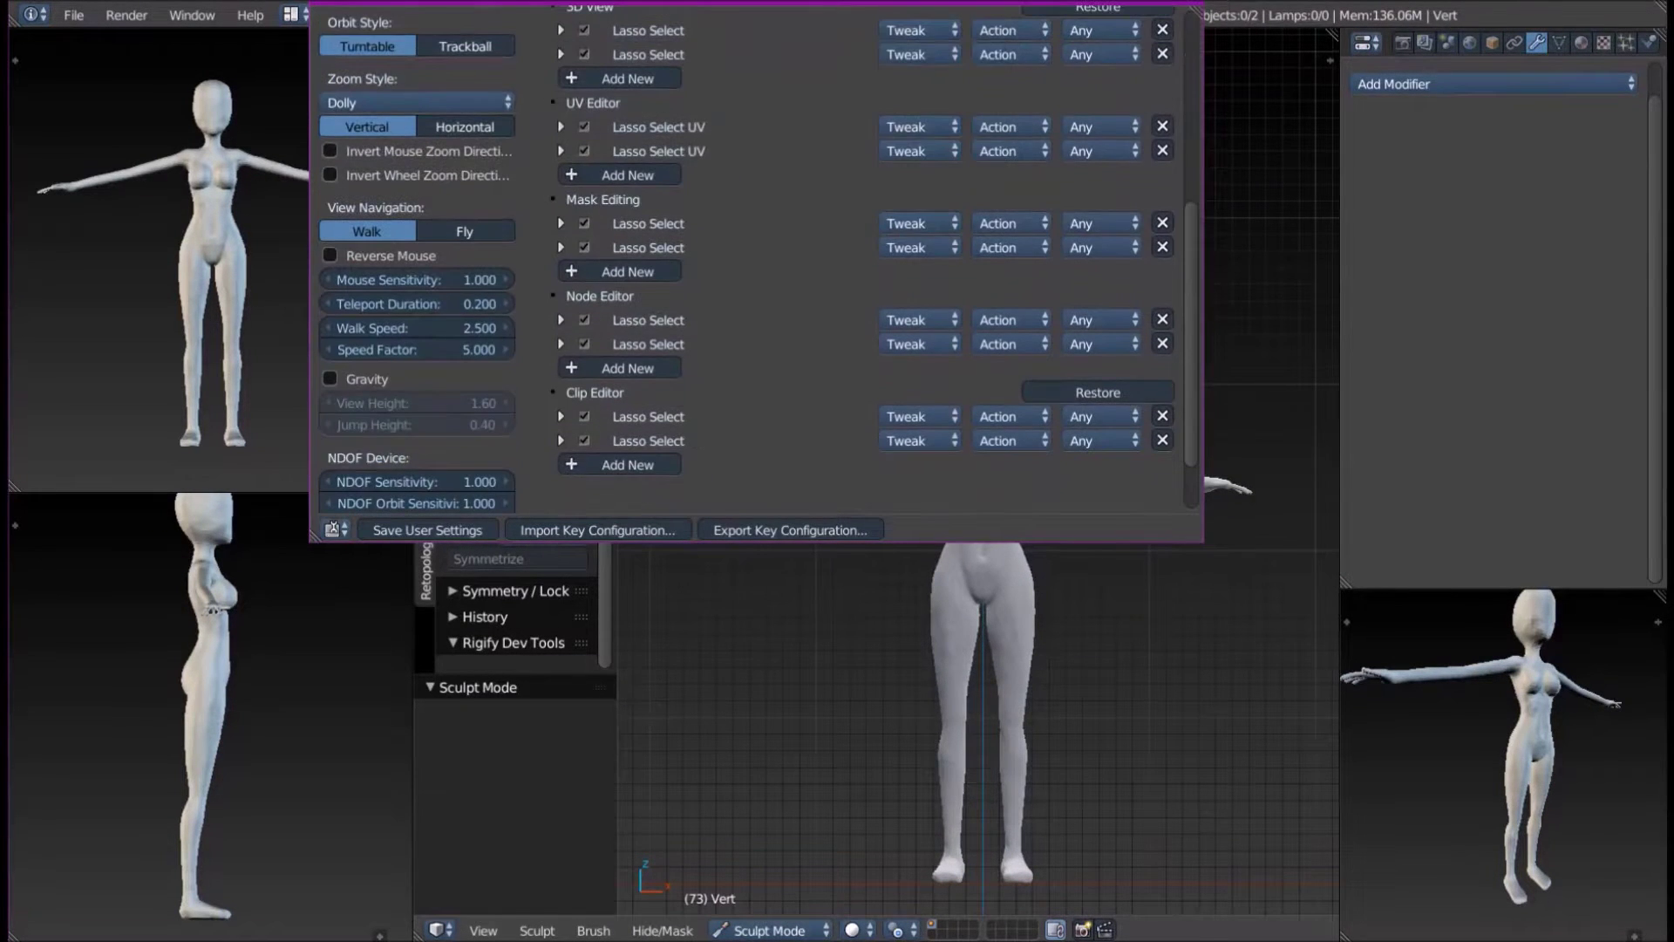
left_click(561, 223)
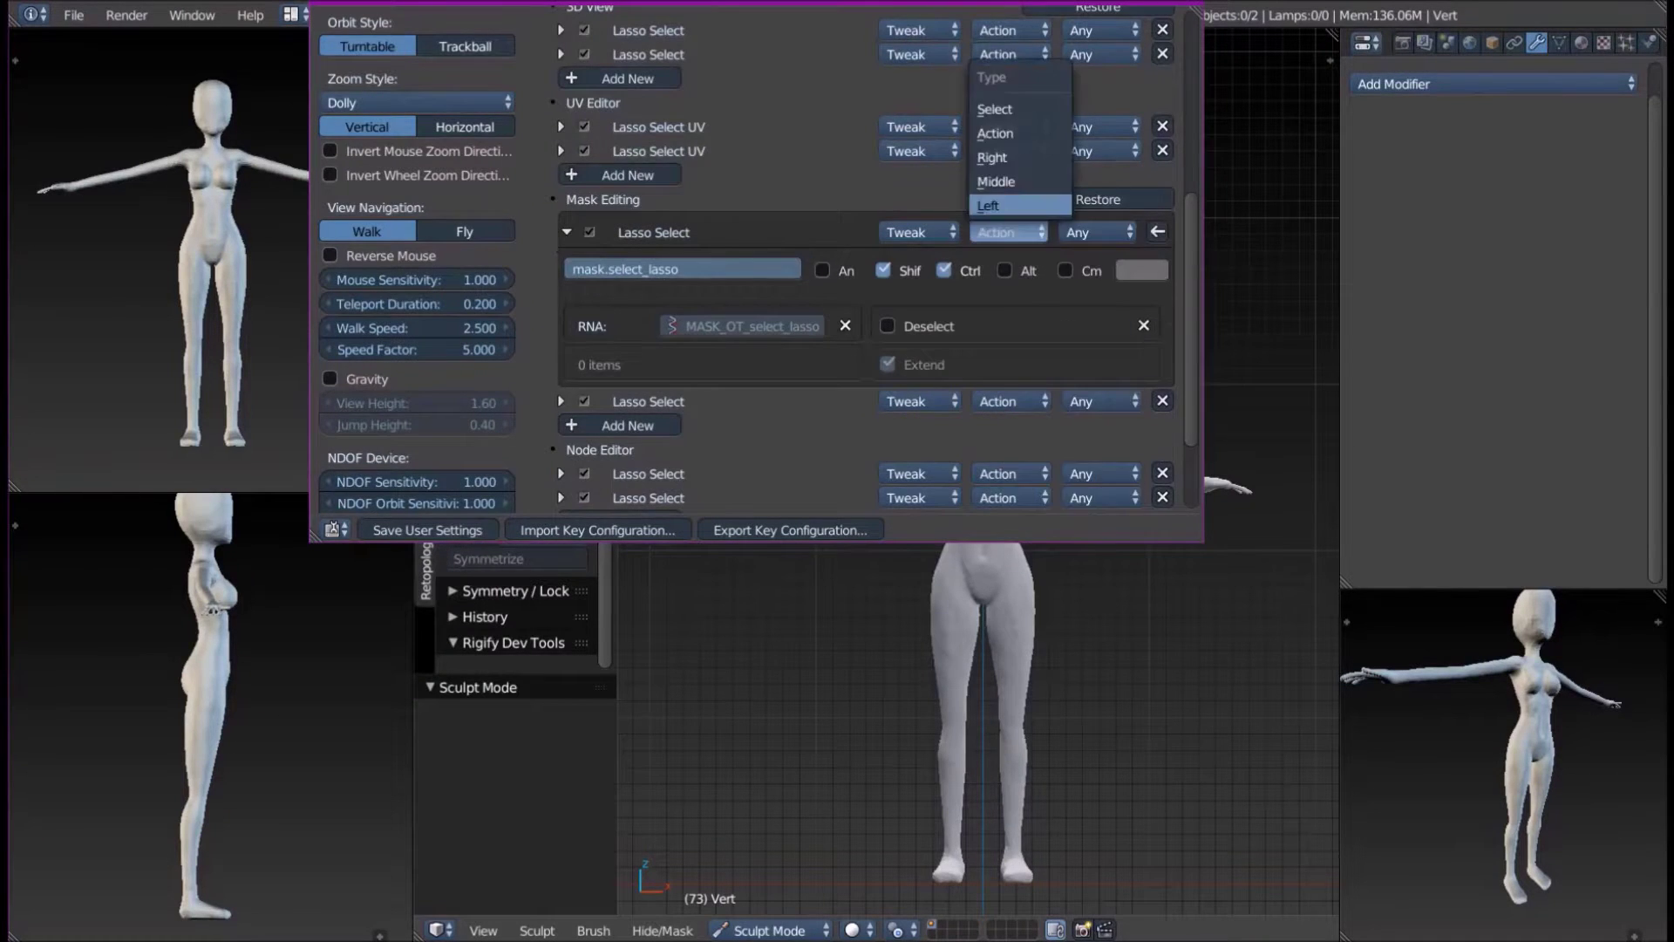
left_click(988, 205)
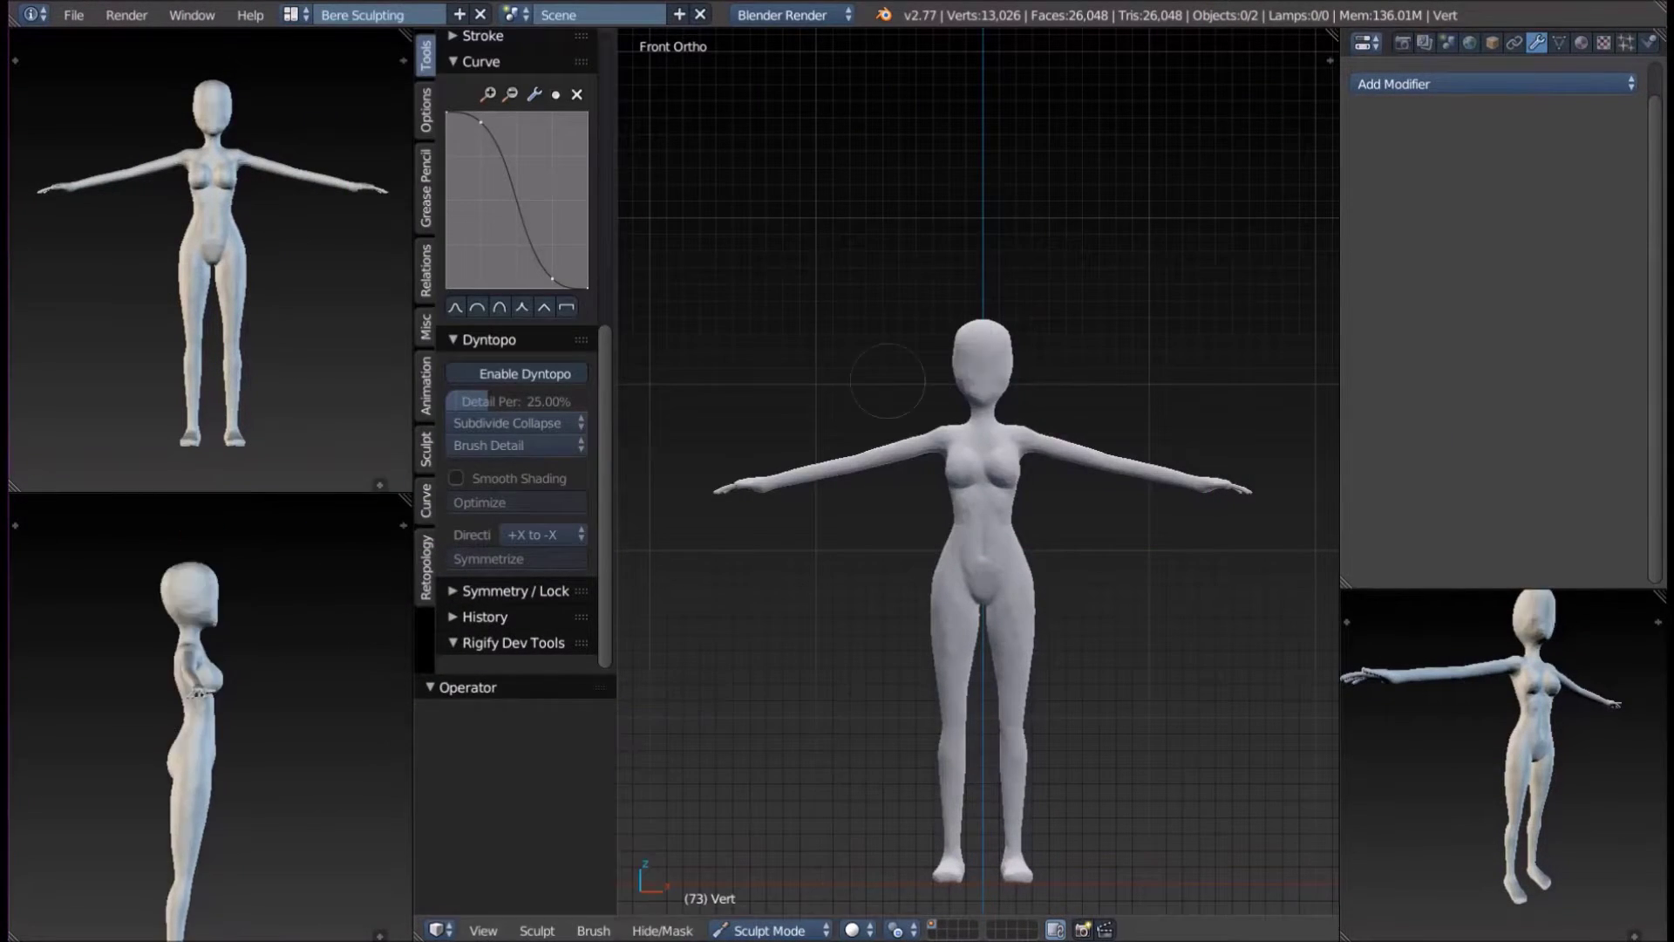
Hide everything except the masked head and frame it in the view.
left_click(662, 930)
left_click(758, 872)
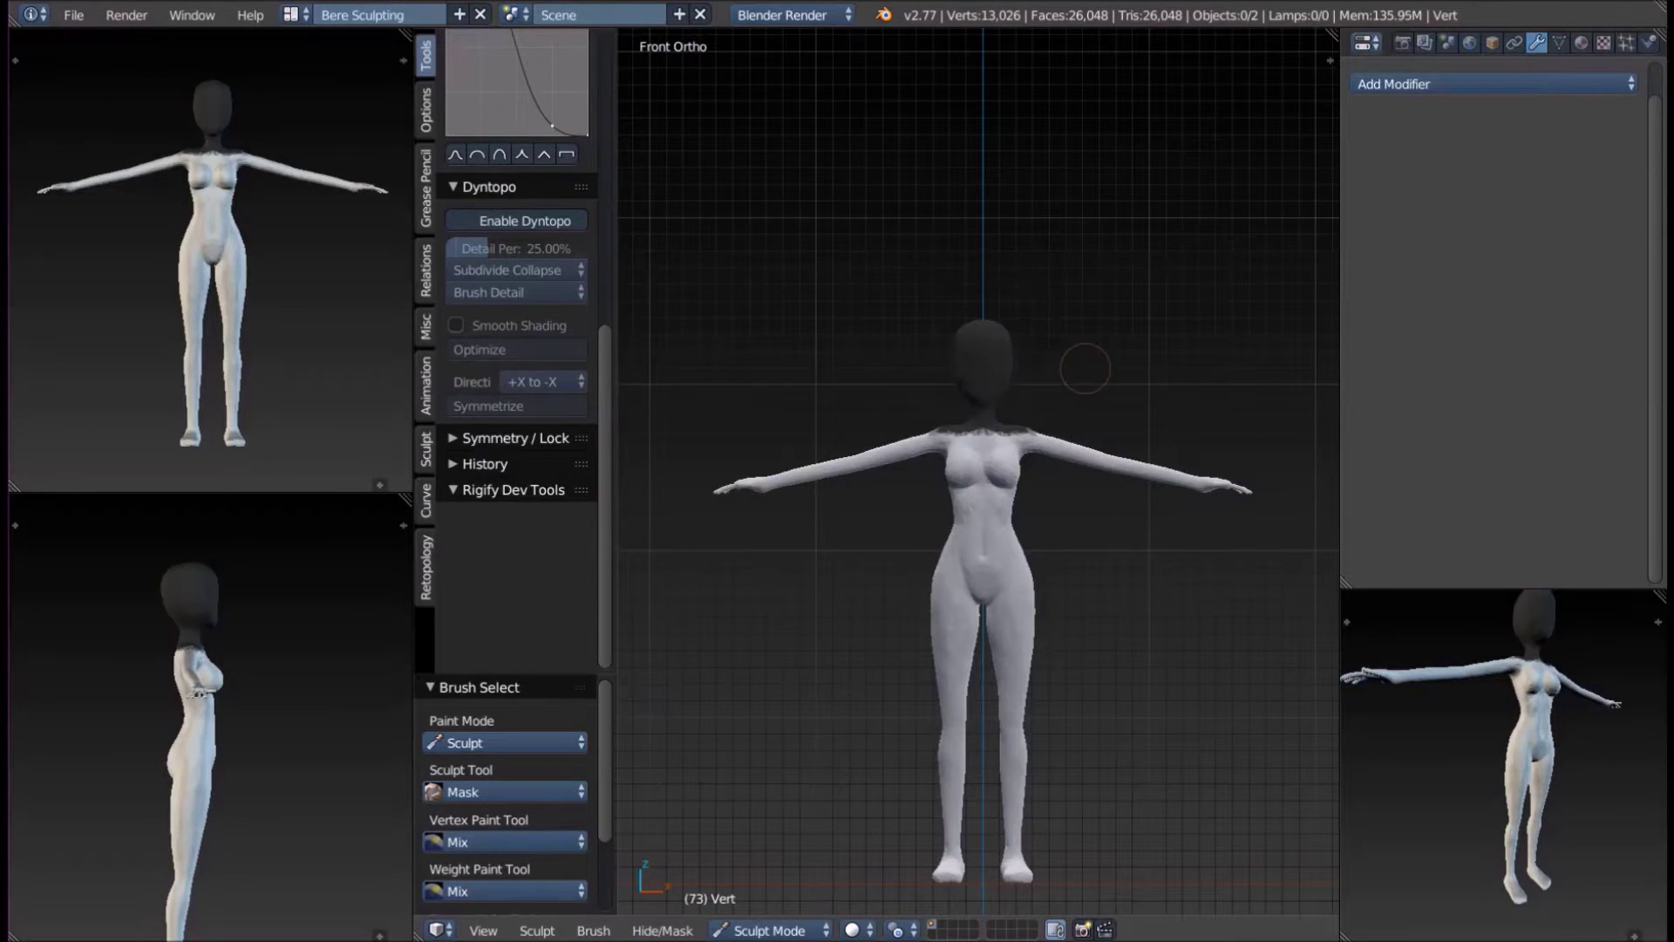
key("KP_Decimal")
key("KP_Decimal")
key("KP_Decimal")
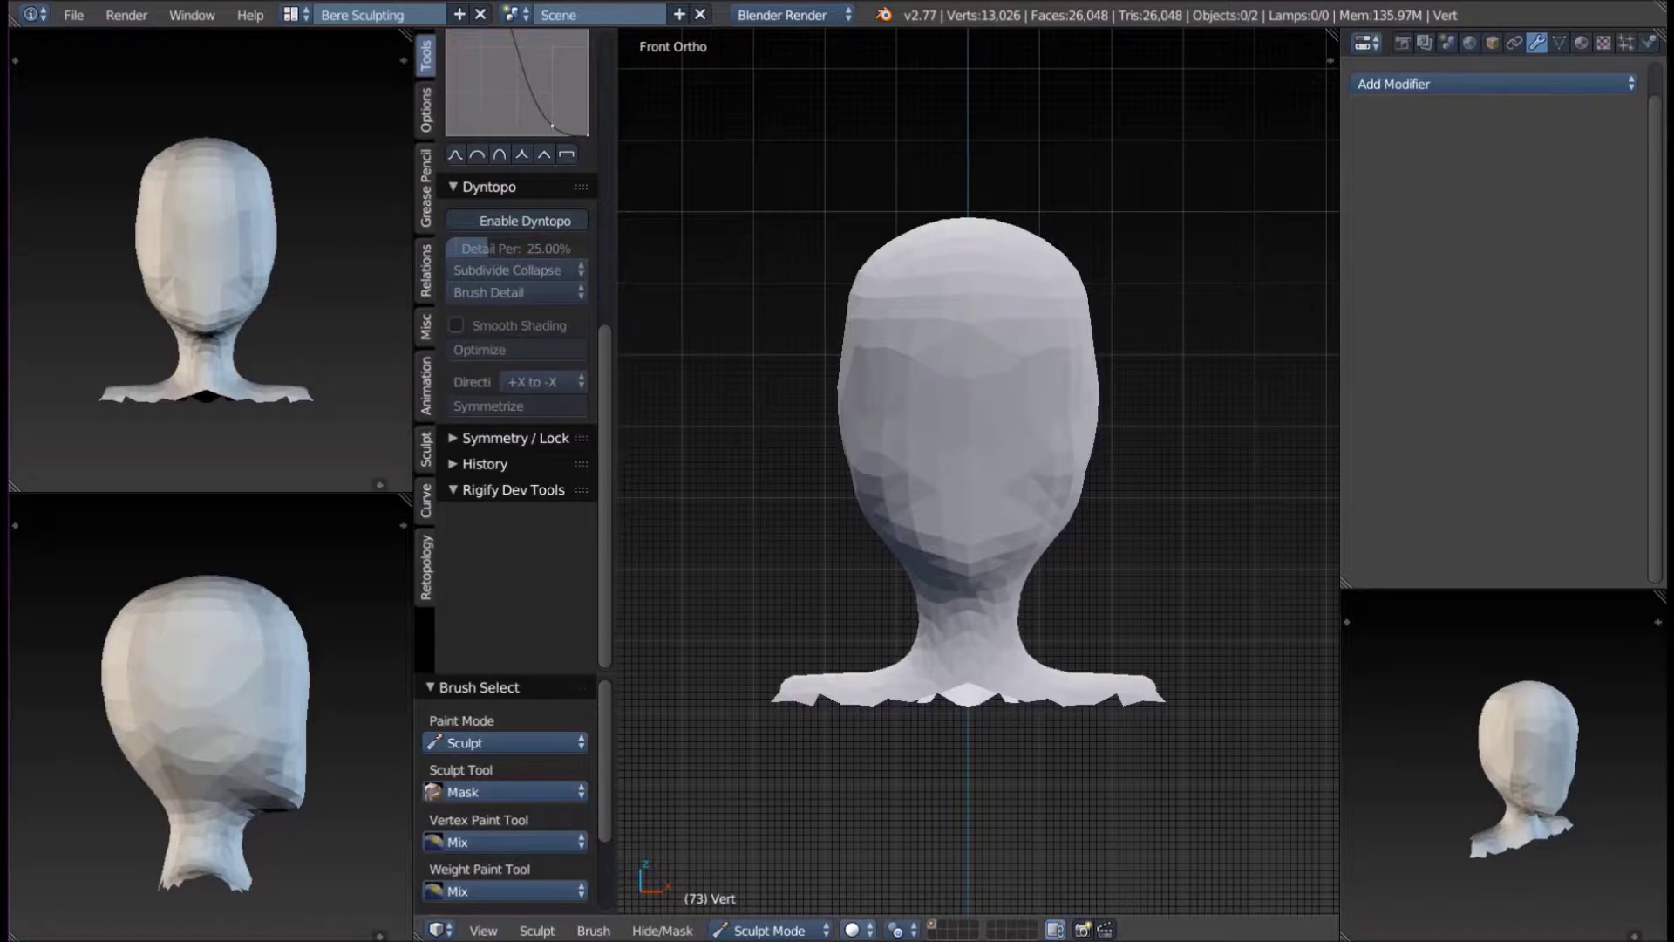
Enable Dyntopo and pull out a nose bump with the Grab brush, checking front and side.
key("ctrl+d")
middle_click_drag(663, 410, 785, 419)
key("bracketleft")
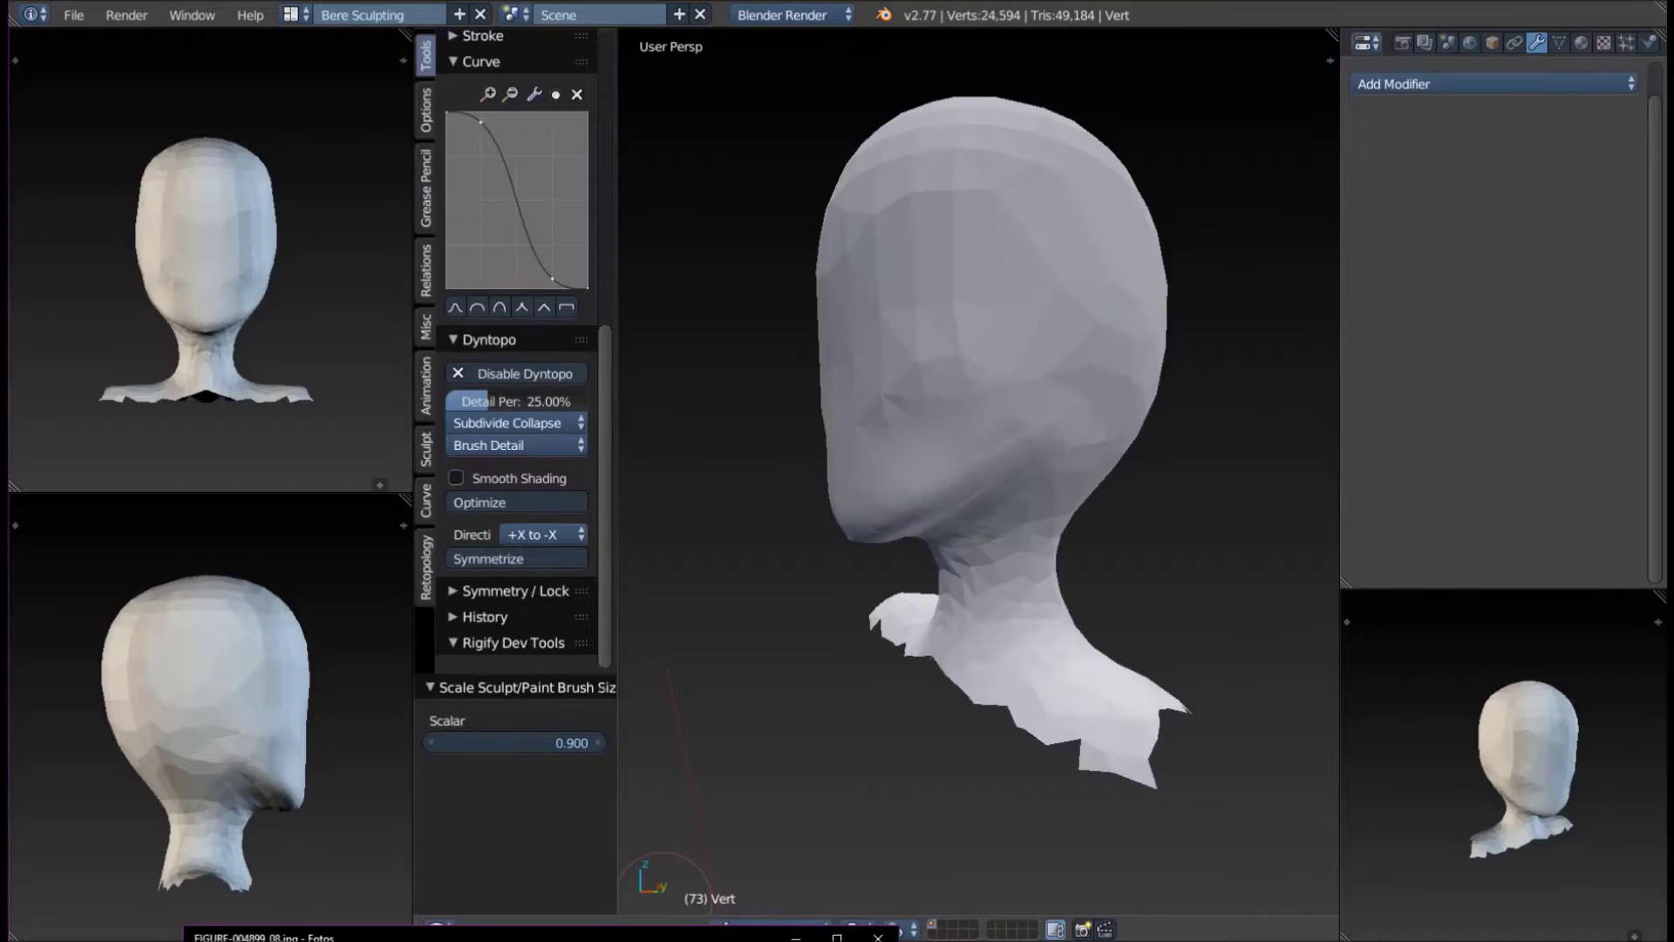
key("g")
key("KP_3")
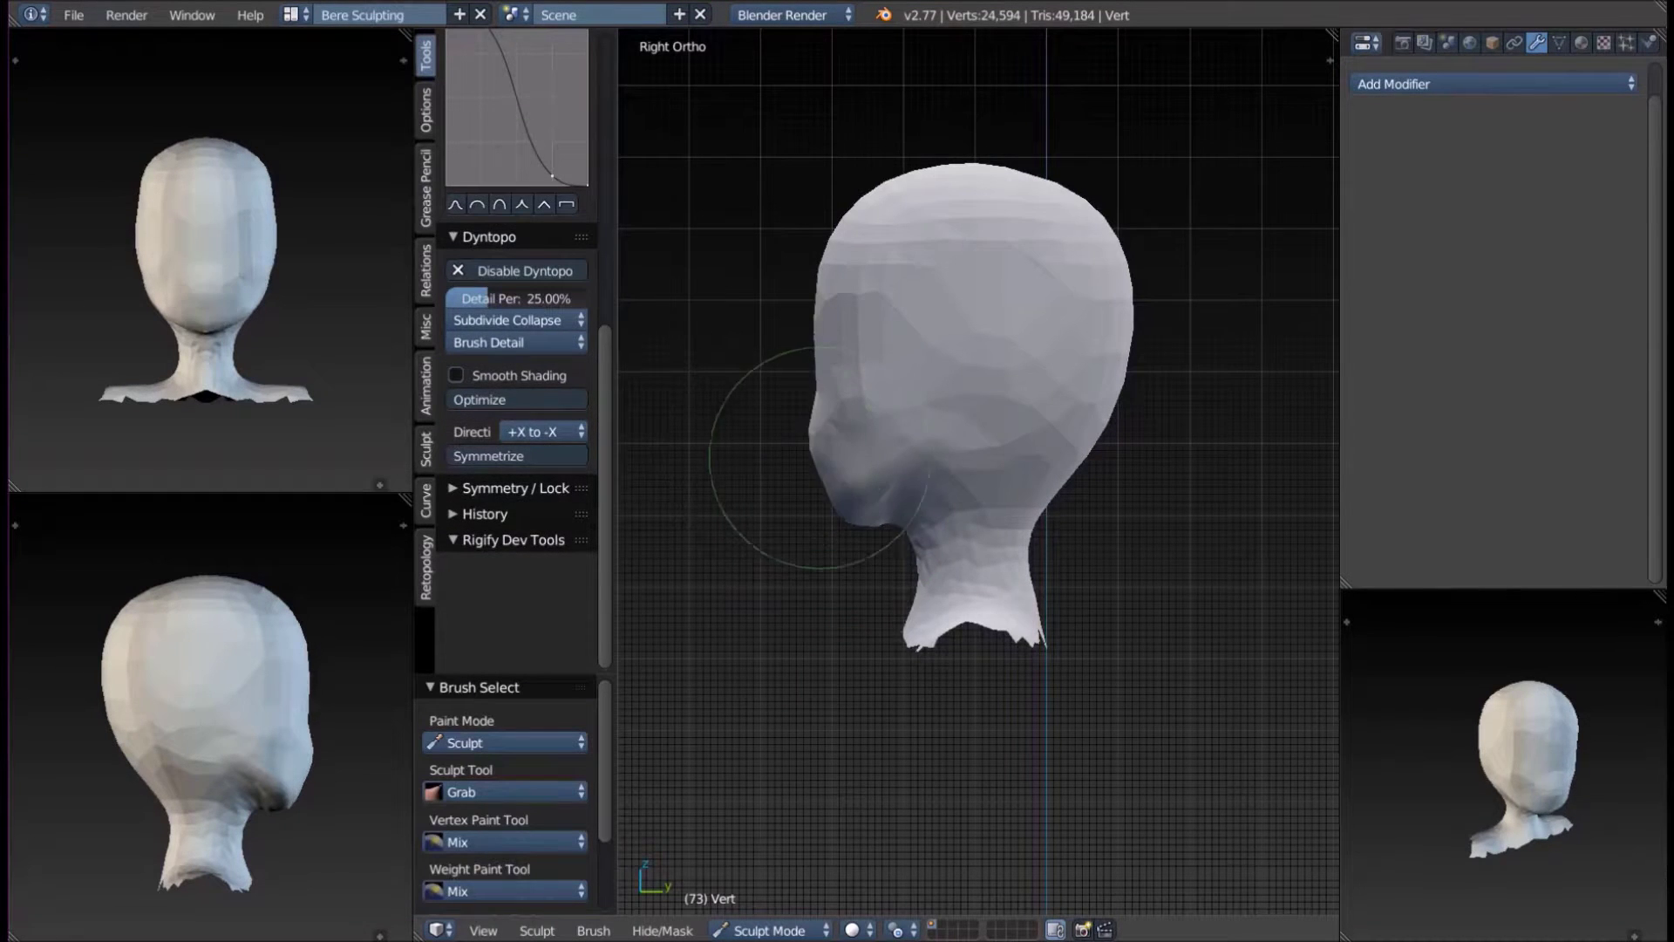
key("KP_1")
key("KP_3")
key("KP_1")
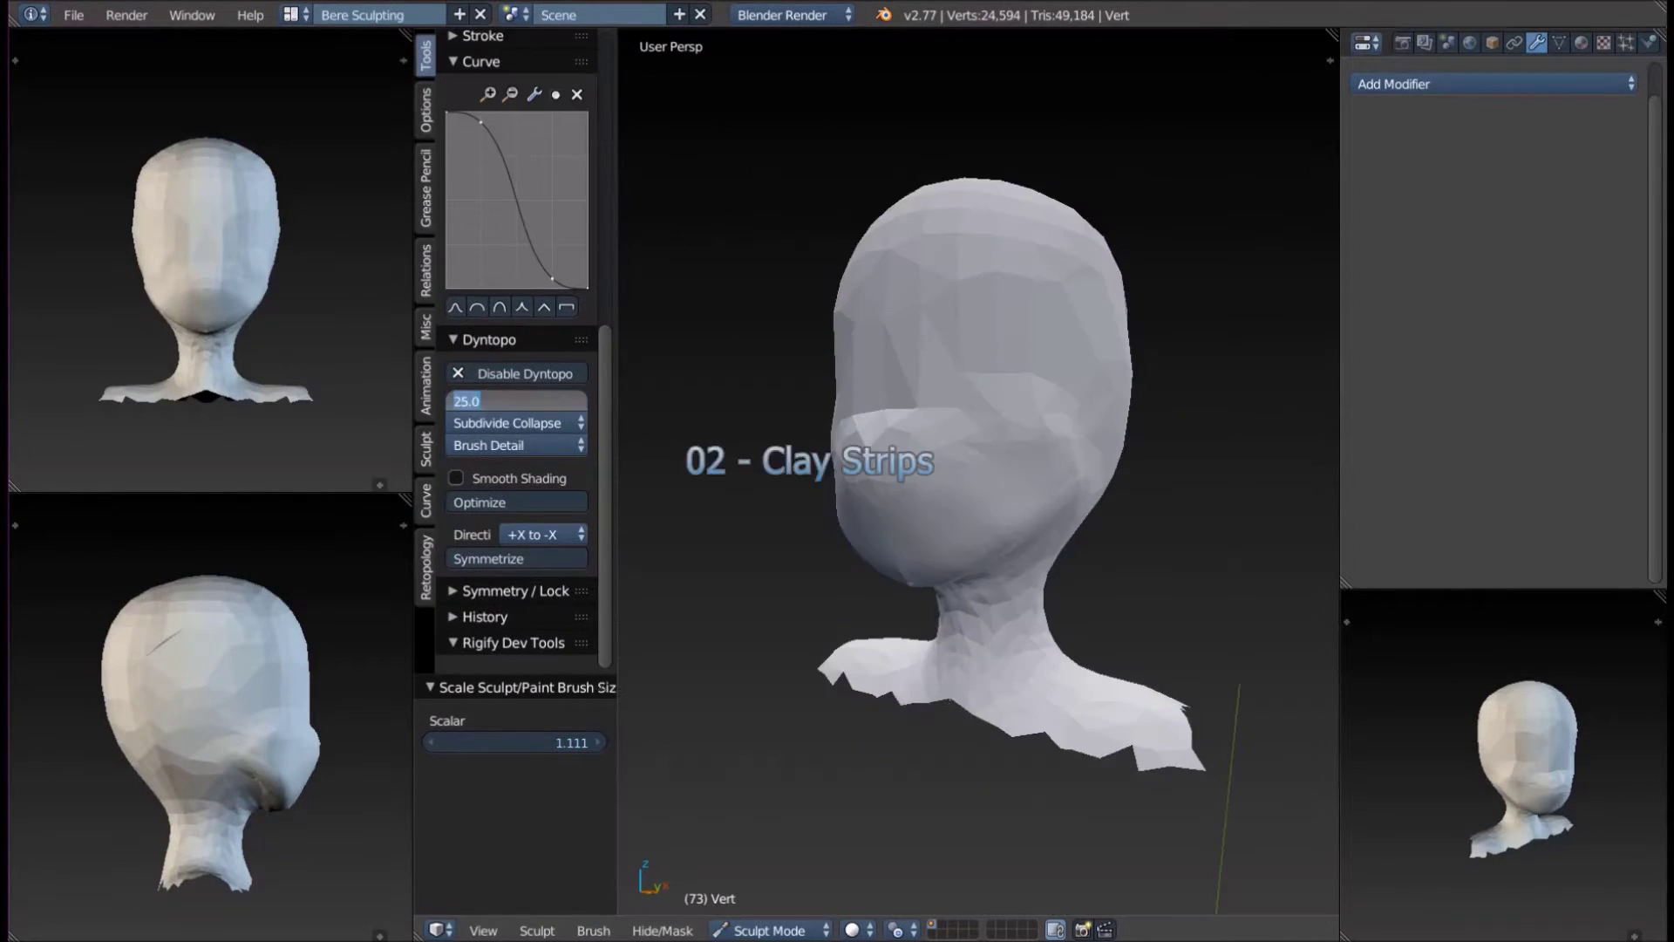
Sculpt shallow brow forms with a smaller brush from front, side and three-quarter views.
key("KP_3")
key("bracketleft")
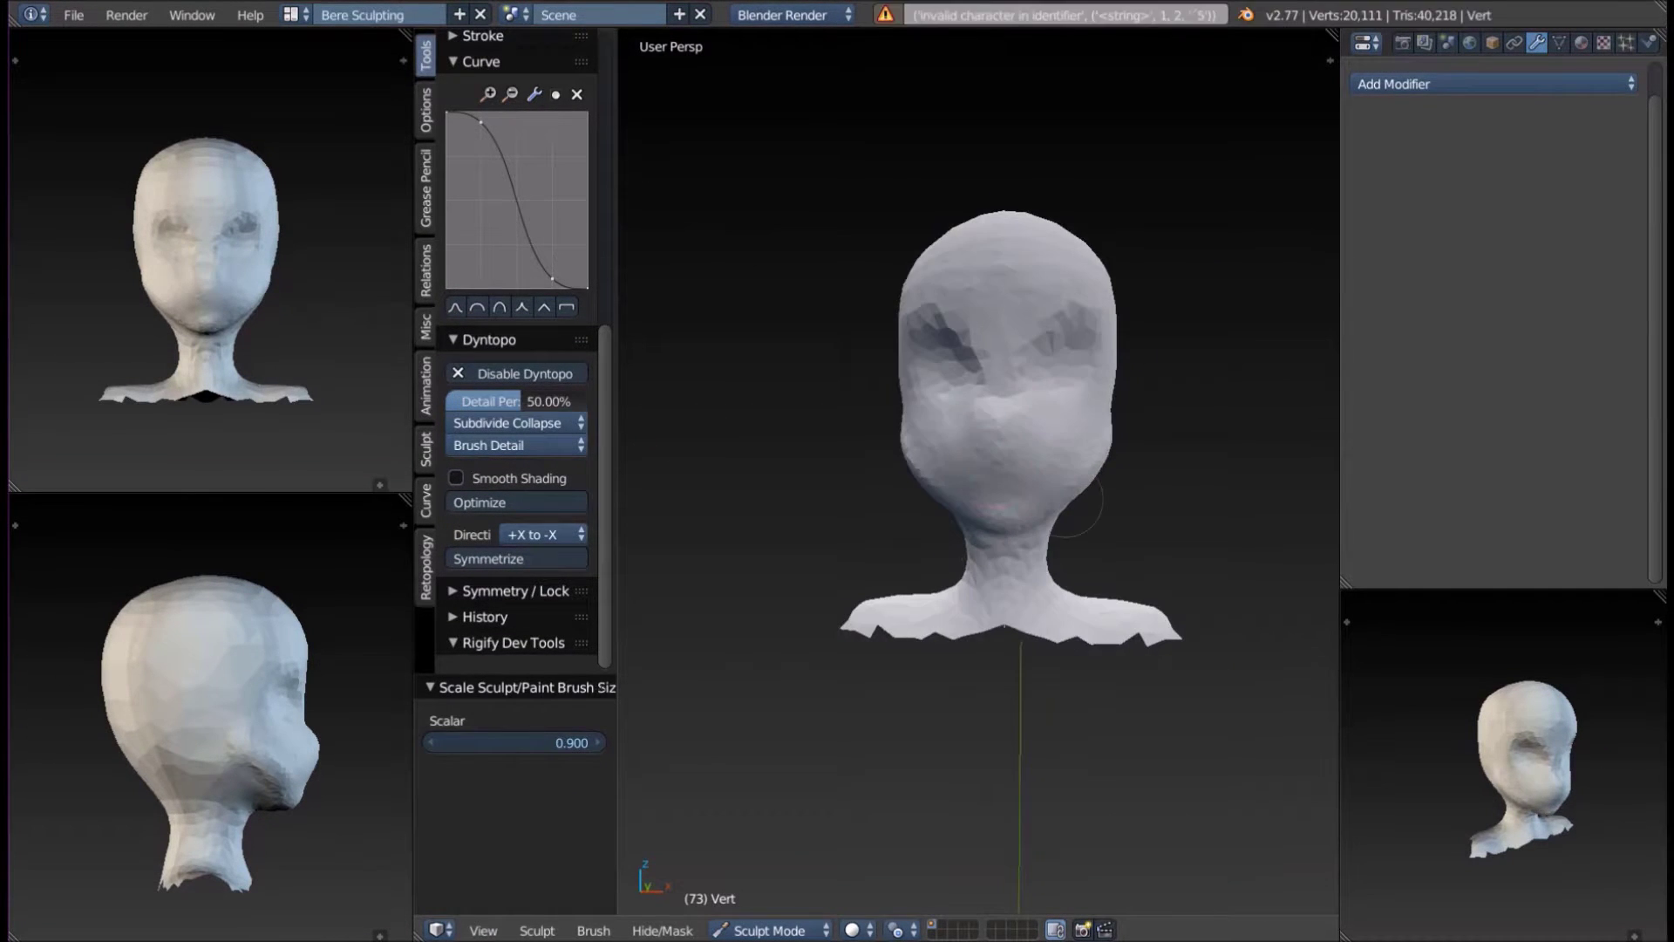
key("KP_1")
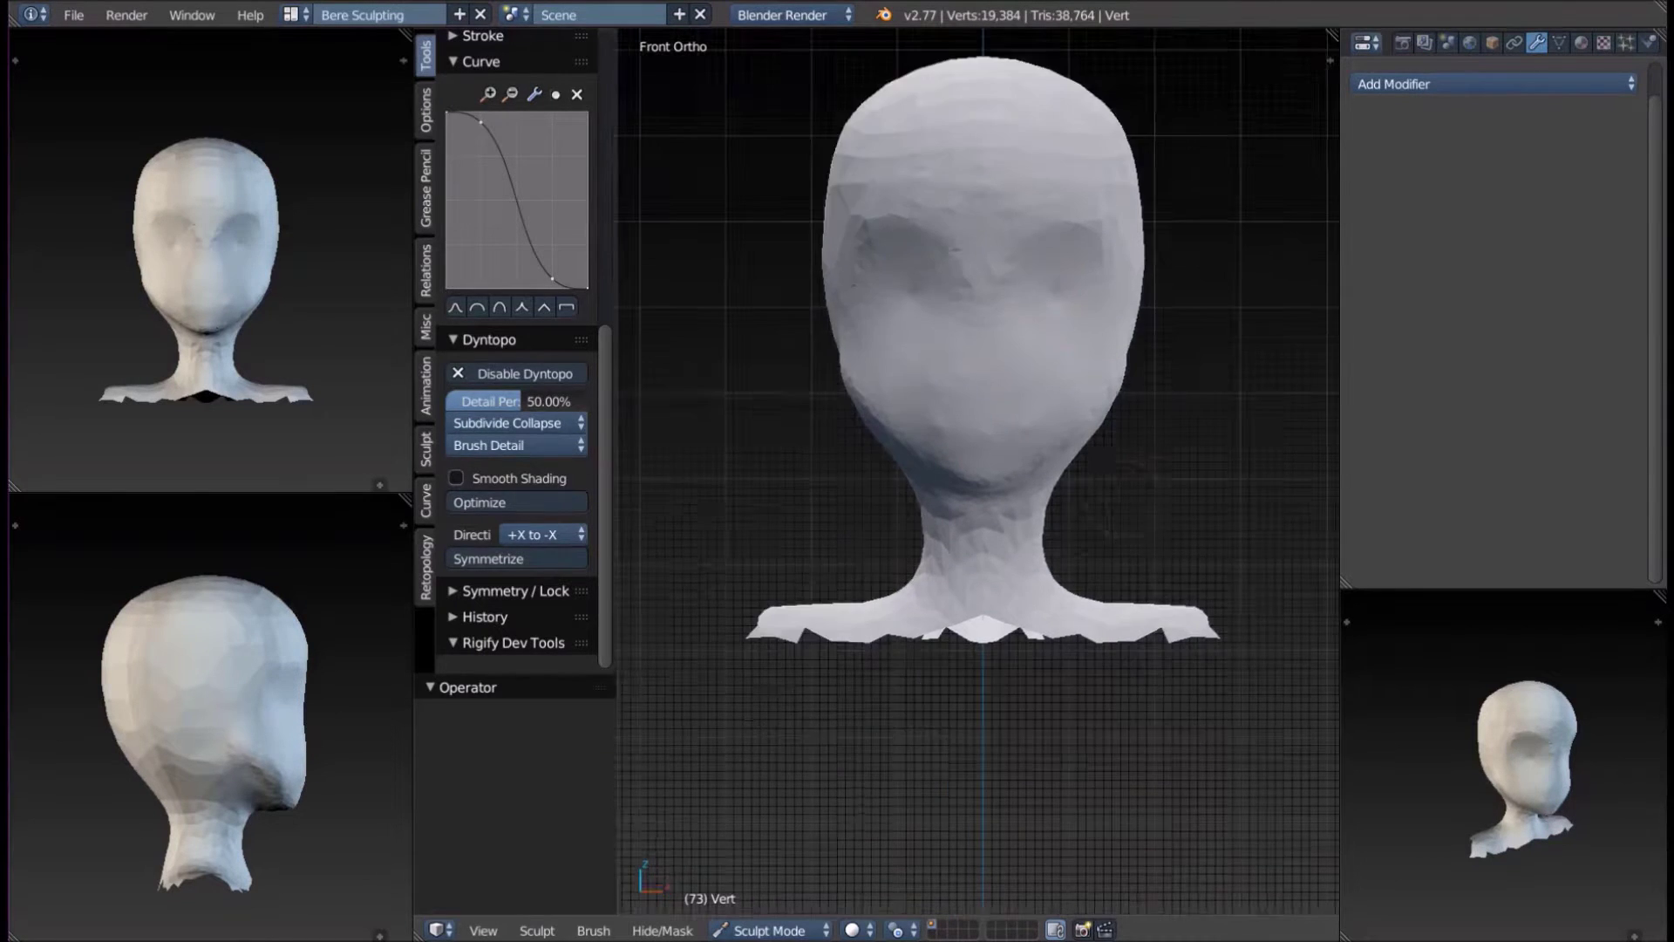
key("KP_3")
key("bracketleft")
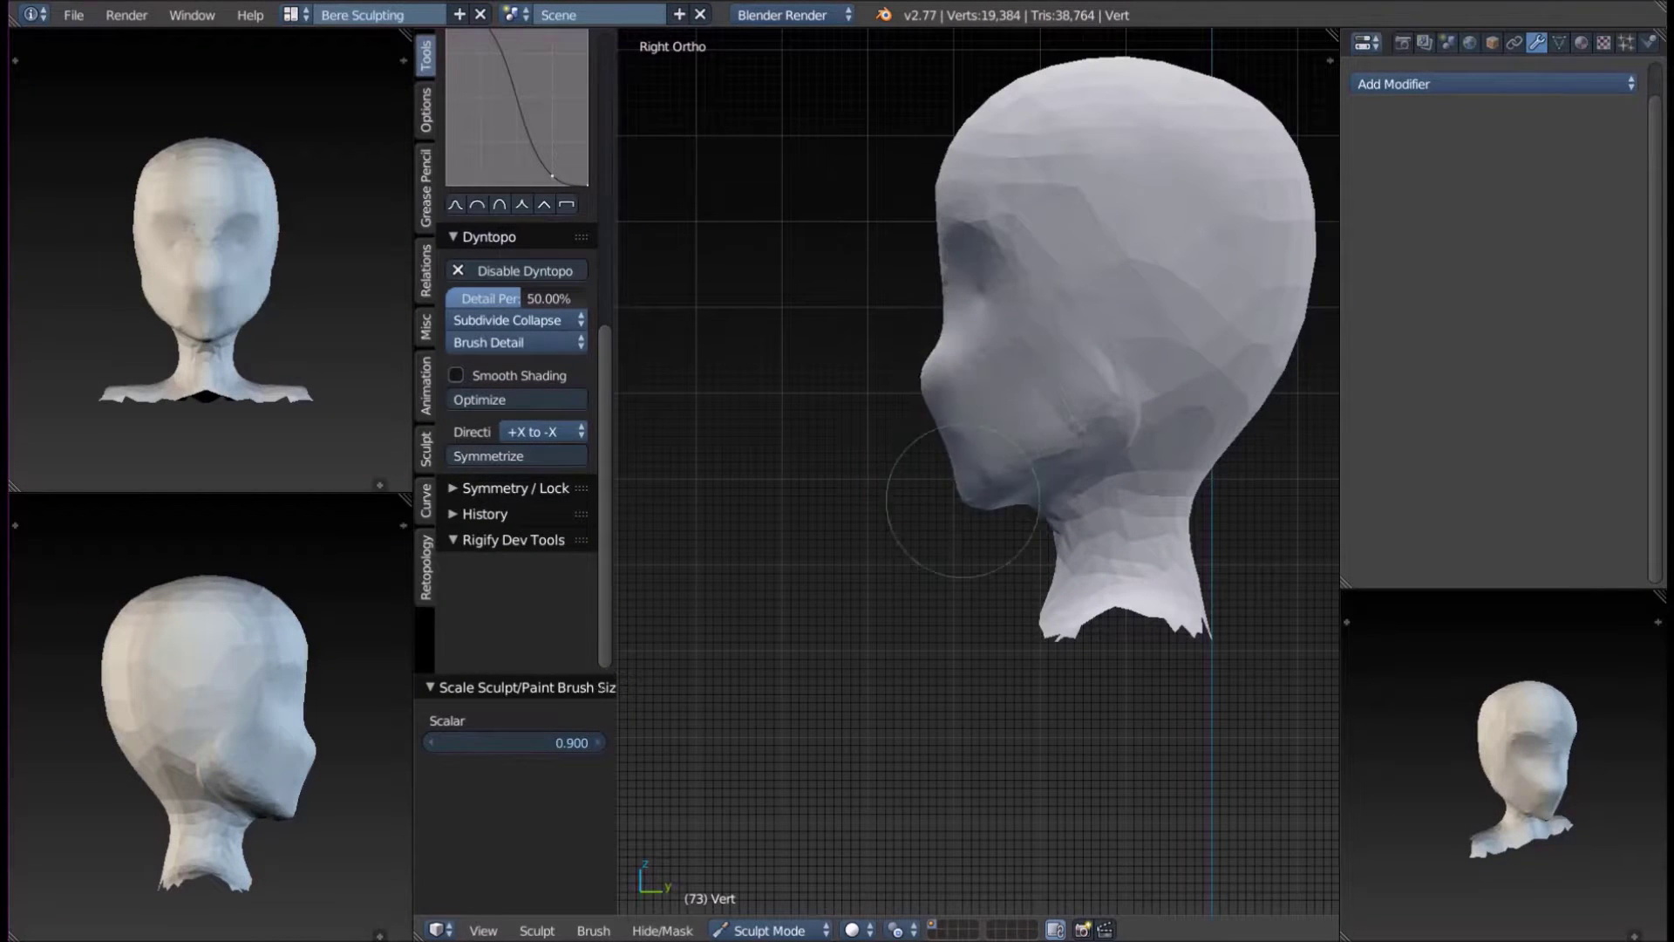
mouse_move(963, 502)
middle_mouse_down()
mouse_move(1122, 505)
mouse_move(1088, 624)
mouse_move(729, 938)
middle_mouse_up()
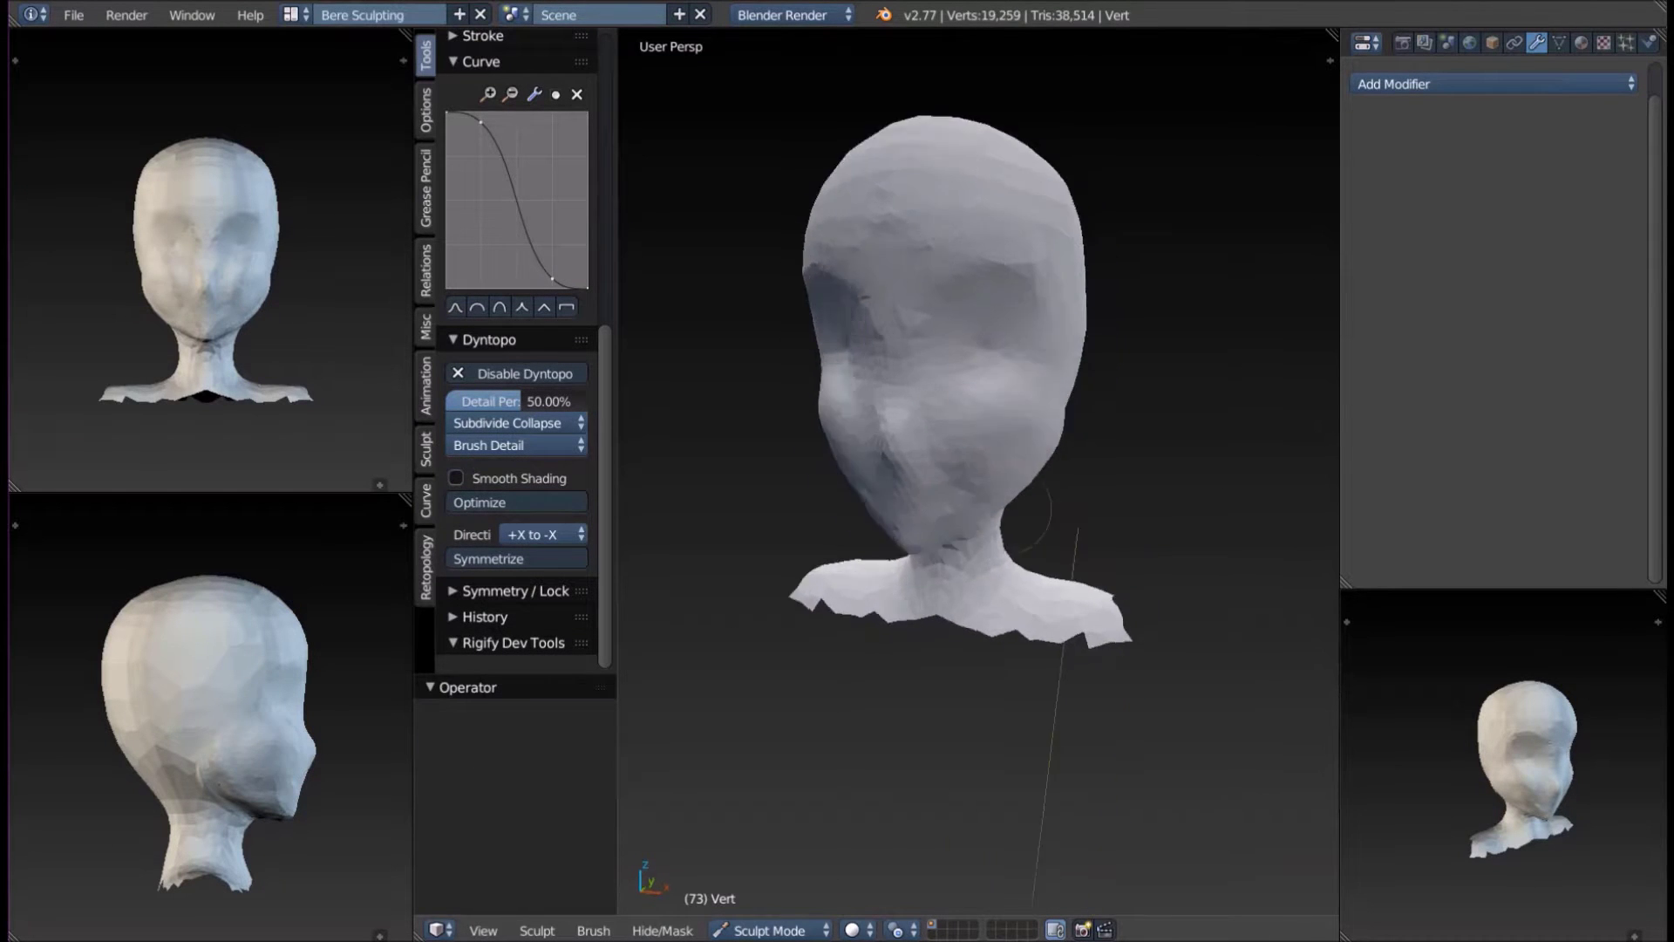
middle_click_drag(1020, 515, 1105, 529)
key("KP_3")
key("KP_1")
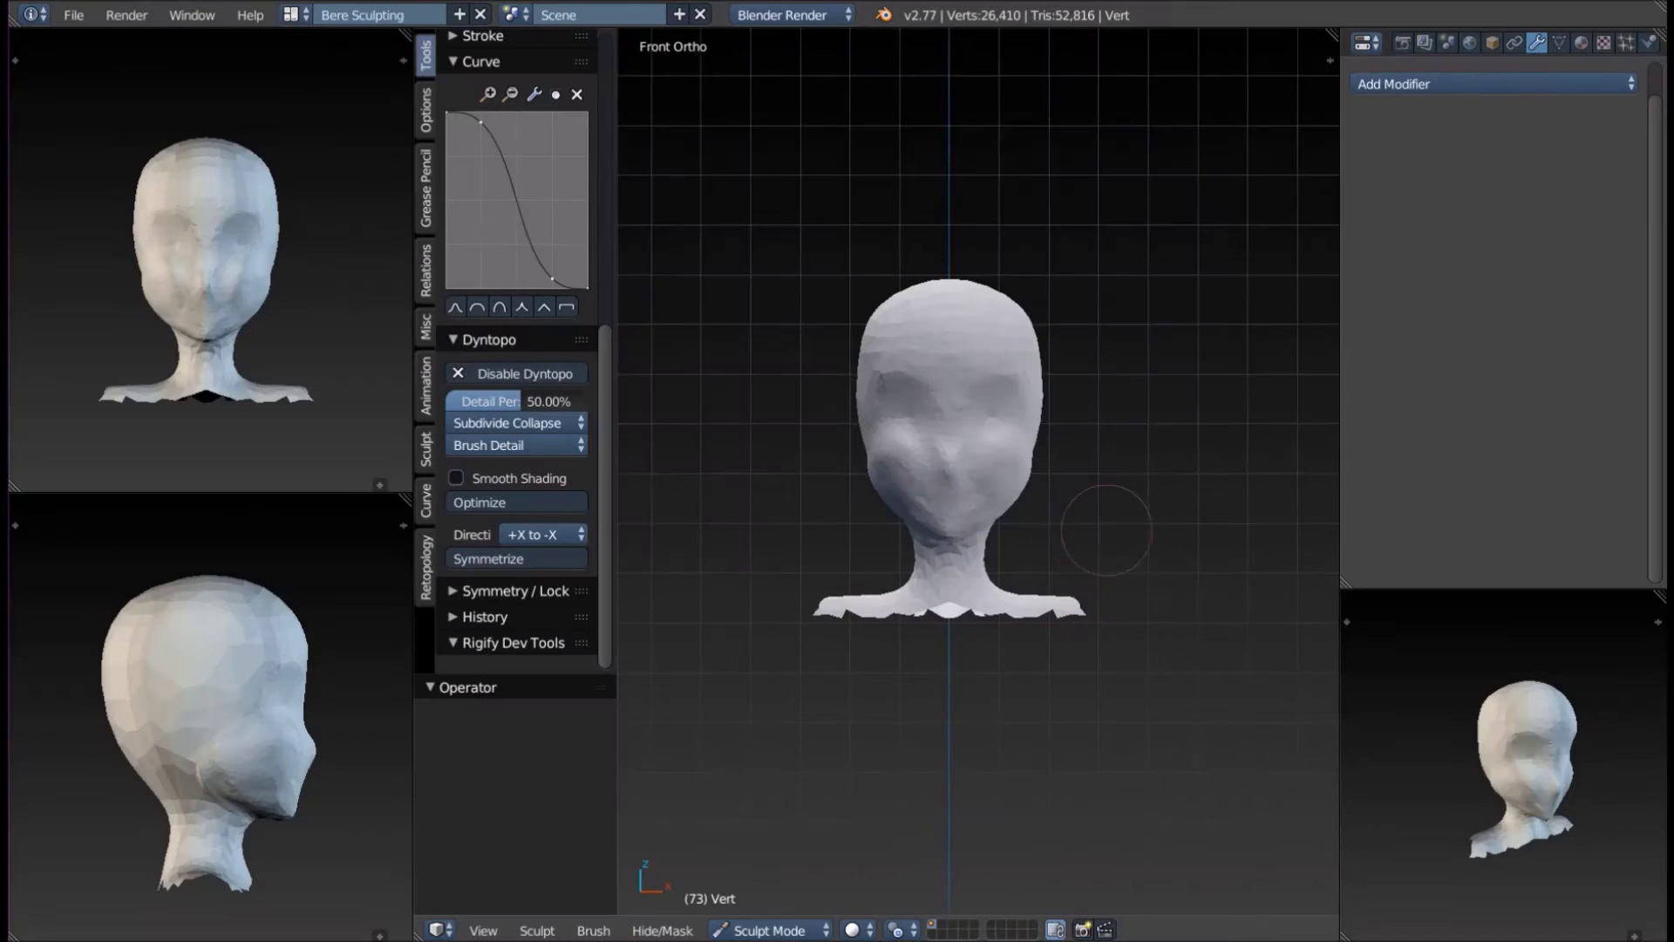
scroll(1046, 428, "up", 4)
key("bracketleft")
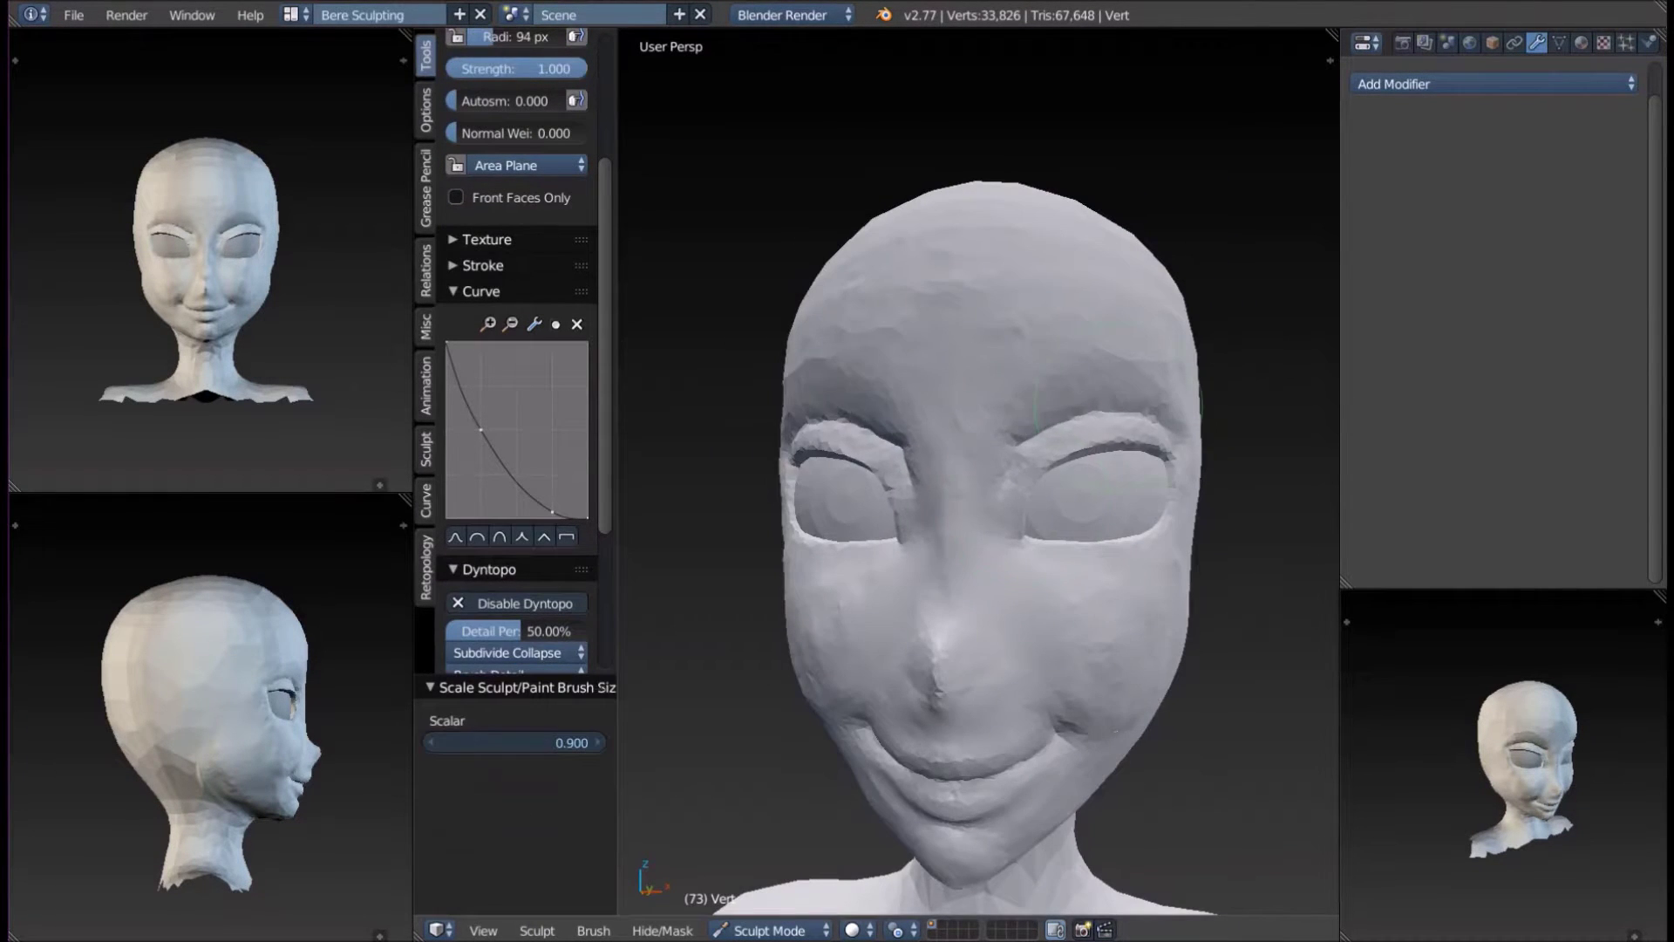
Push out the chin and mouth area, checking the face from front and side.
key("KP_1")
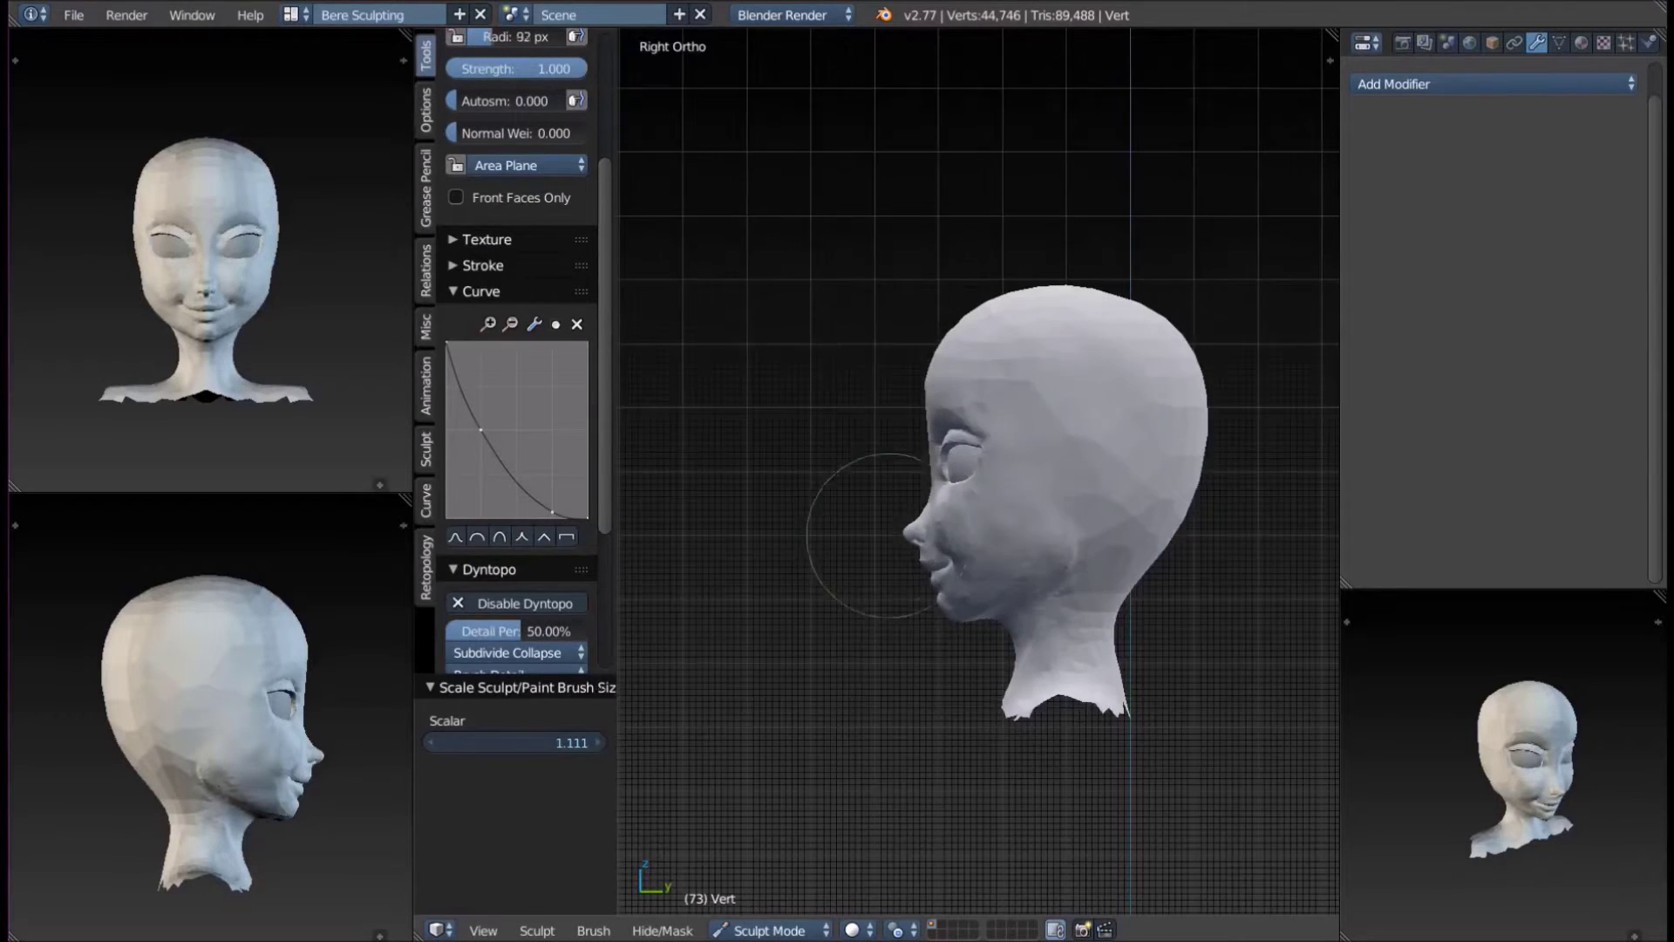
left_click_drag(907, 532, 889, 453)
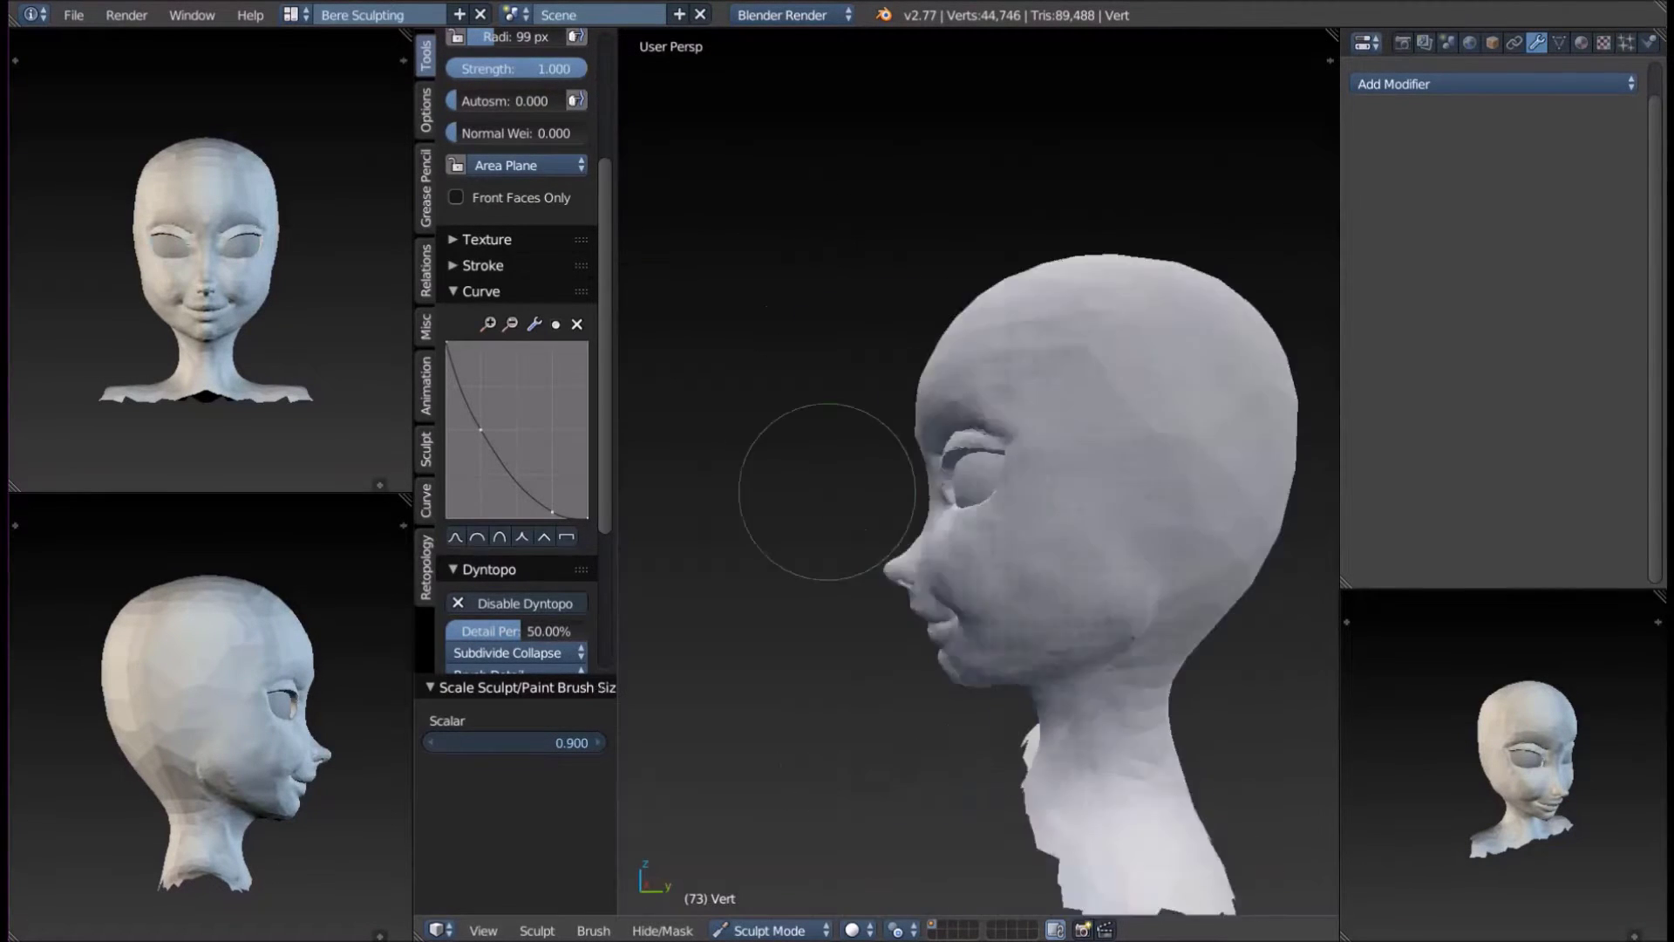
key("KP_3")
key("KP_1")
middle_click_drag(907, 488, 878, 541)
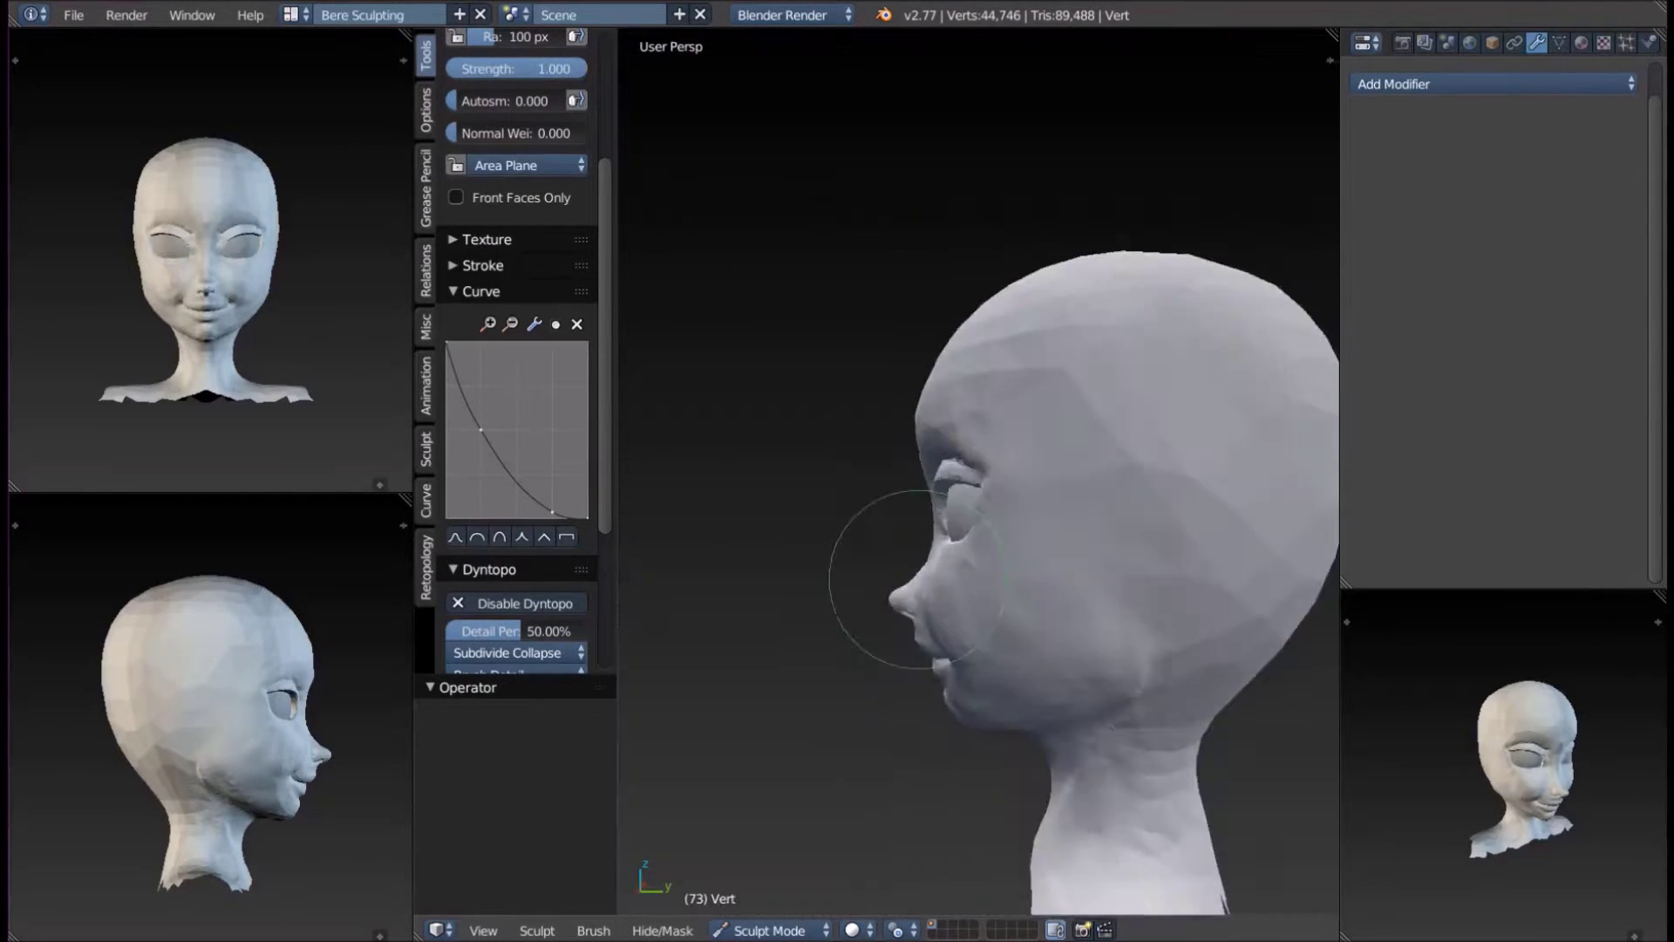
scroll(889, 418, "up", 2)
middle_click_drag(889, 419, 1189, 385)
scroll(517, 261, "up", 5)
Refine the face with an enlarged Scrape brush and another brush, checking the profile.
left_click(517, 129)
left_click(853, 357)
key("bracketright")
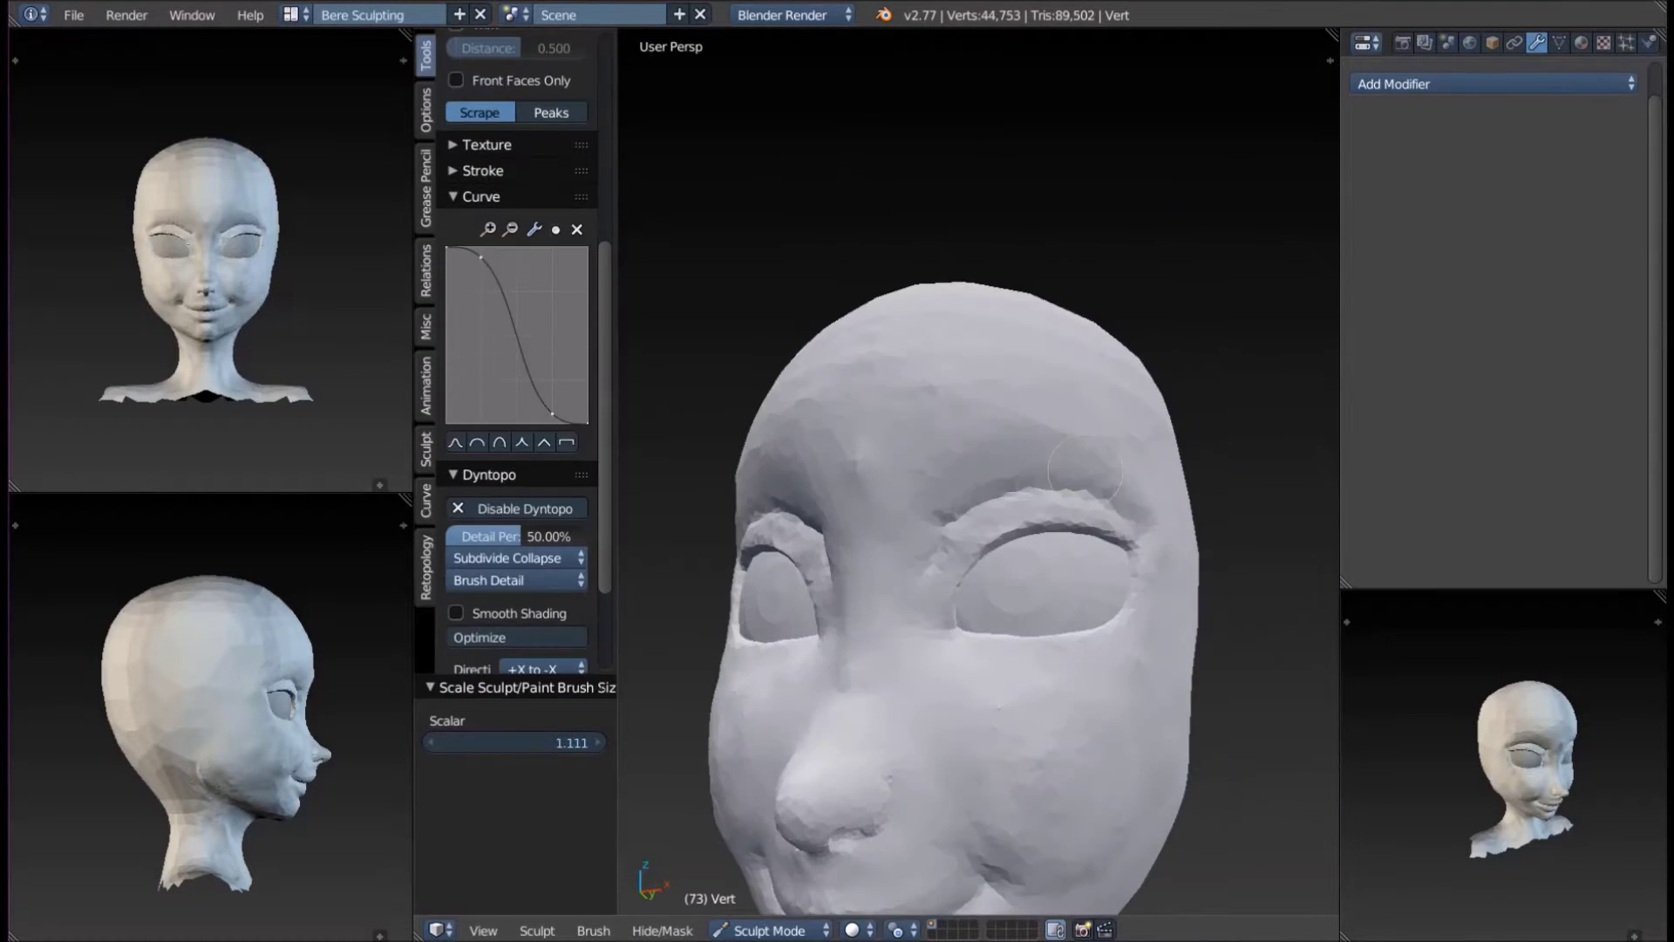
middle_click_drag(1122, 490, 1131, 504)
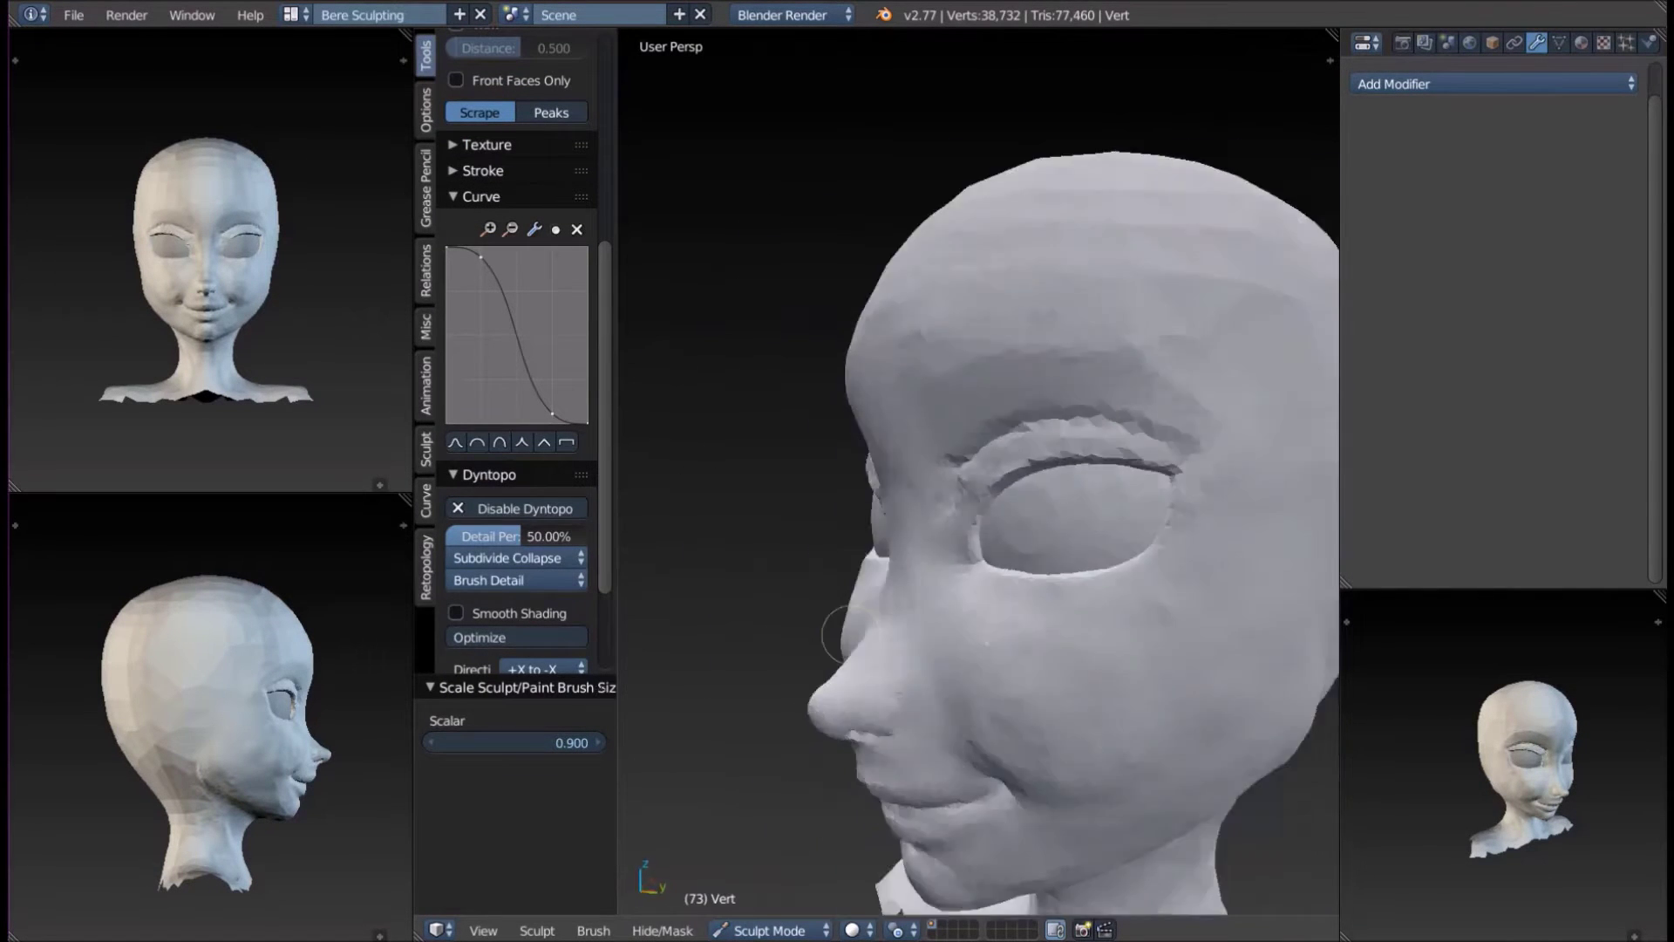
key("c")
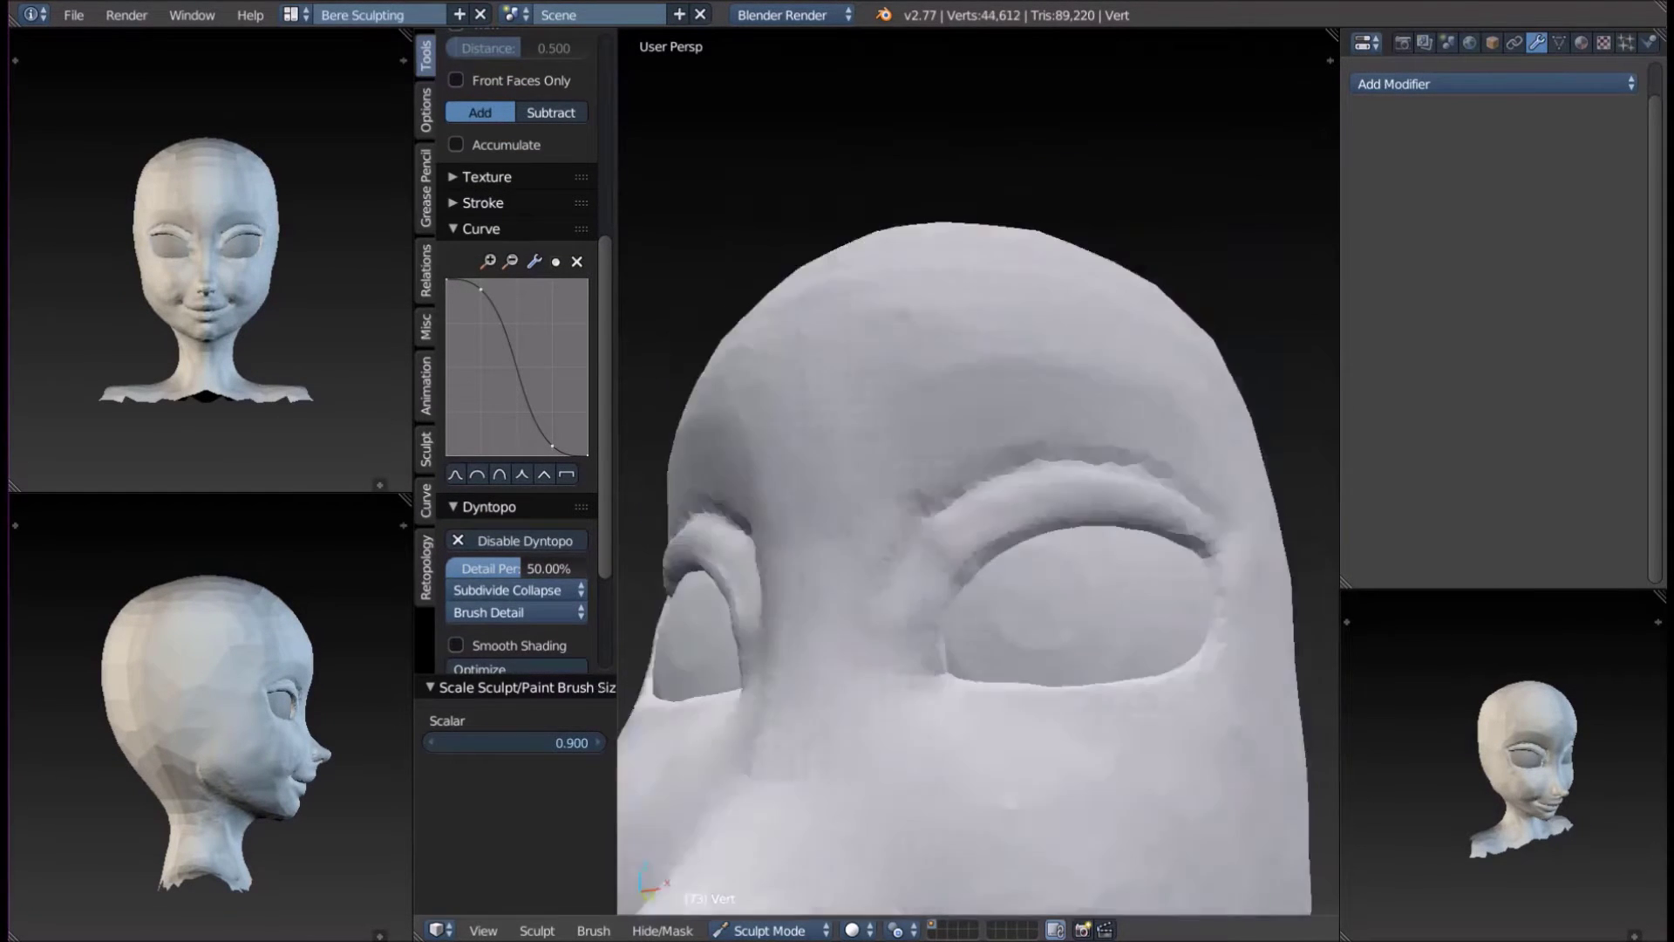
scroll(872, 523, "down", 3)
middle_click_drag(1002, 523, 791, 524)
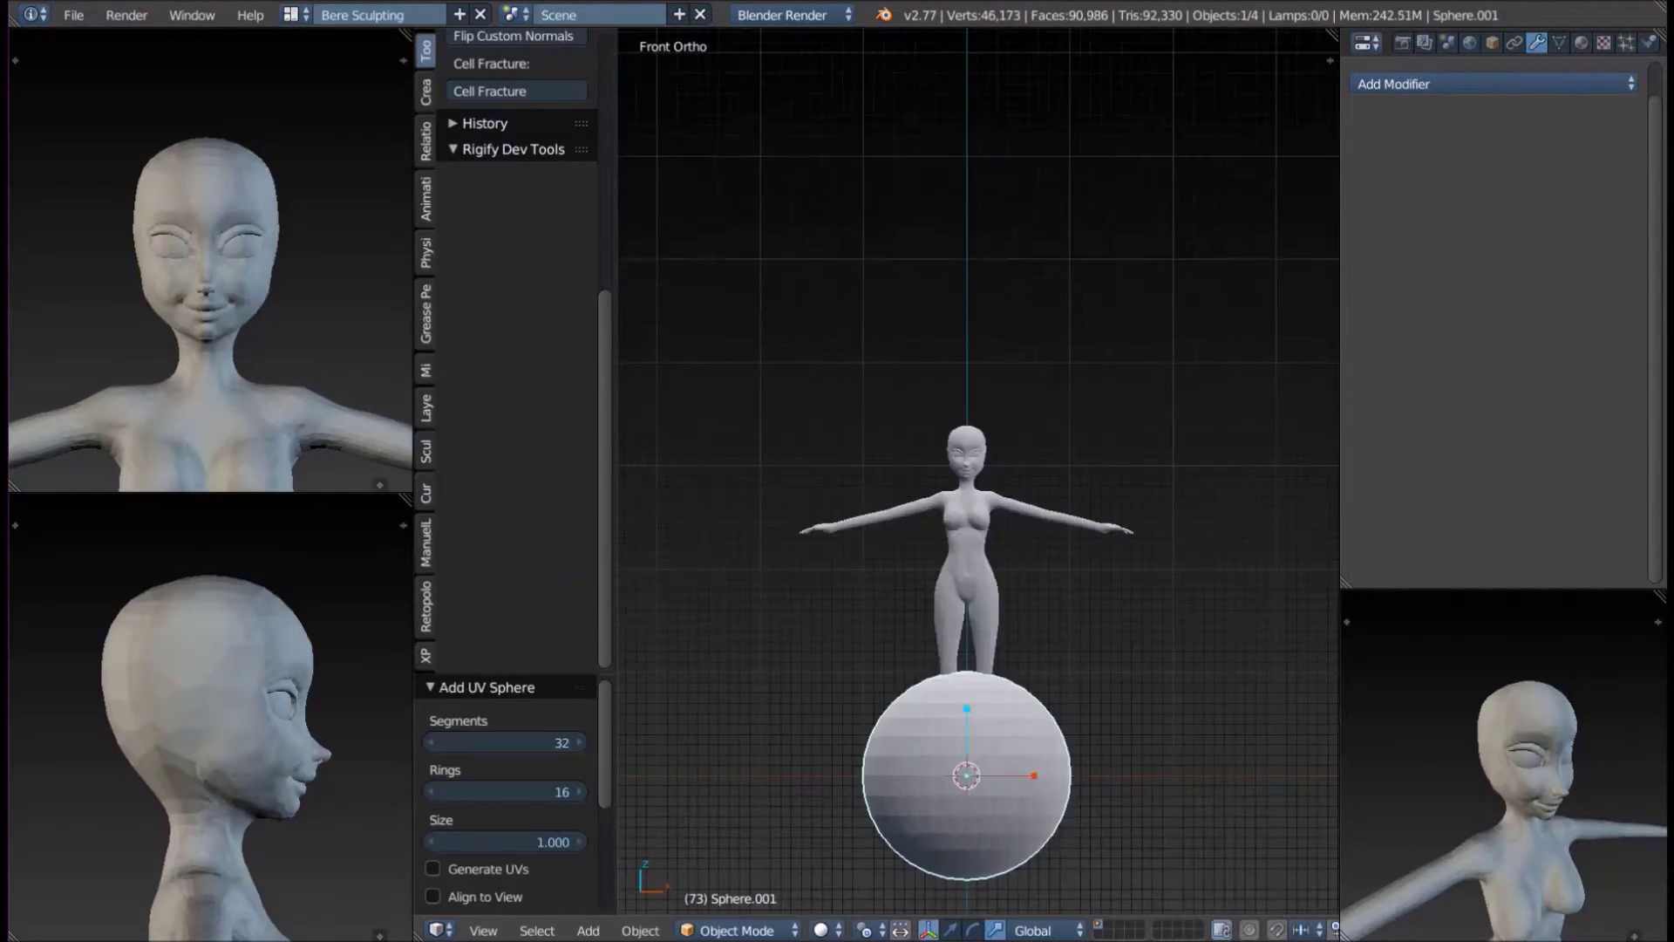
Scale the new sphere wider along X to begin the hair cap.
key("s")
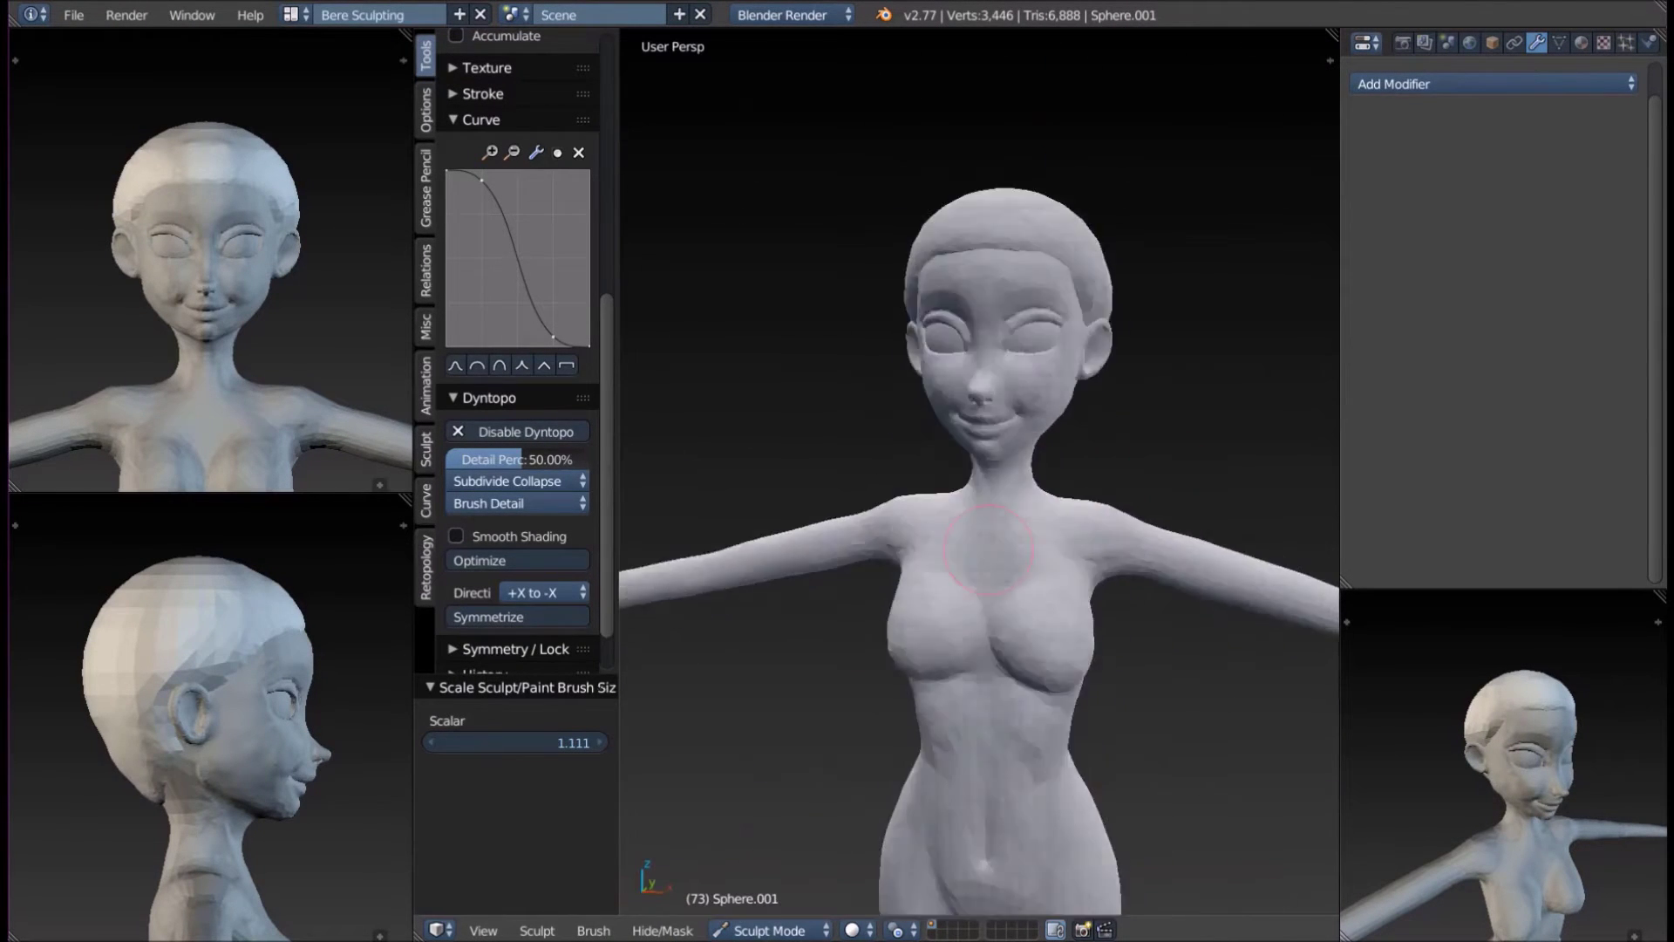
Centre and zoom the view on the character's head.
middle_click_drag(834, 386, 959, 316, "shift")
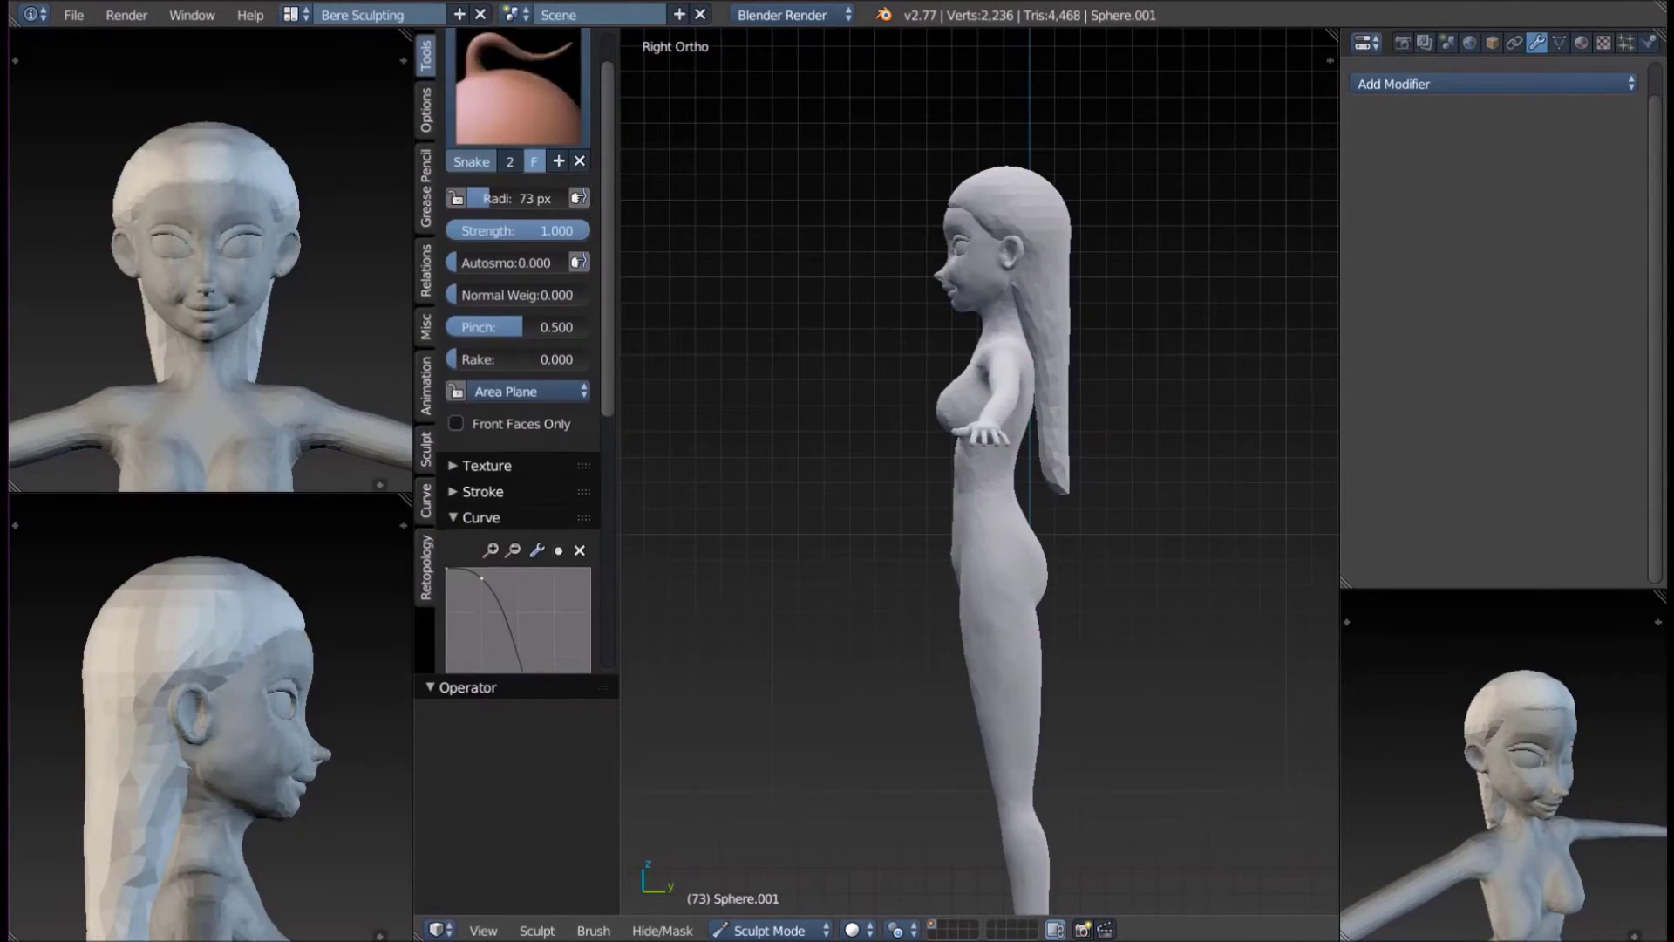
scroll(518, 349, "up", 2)
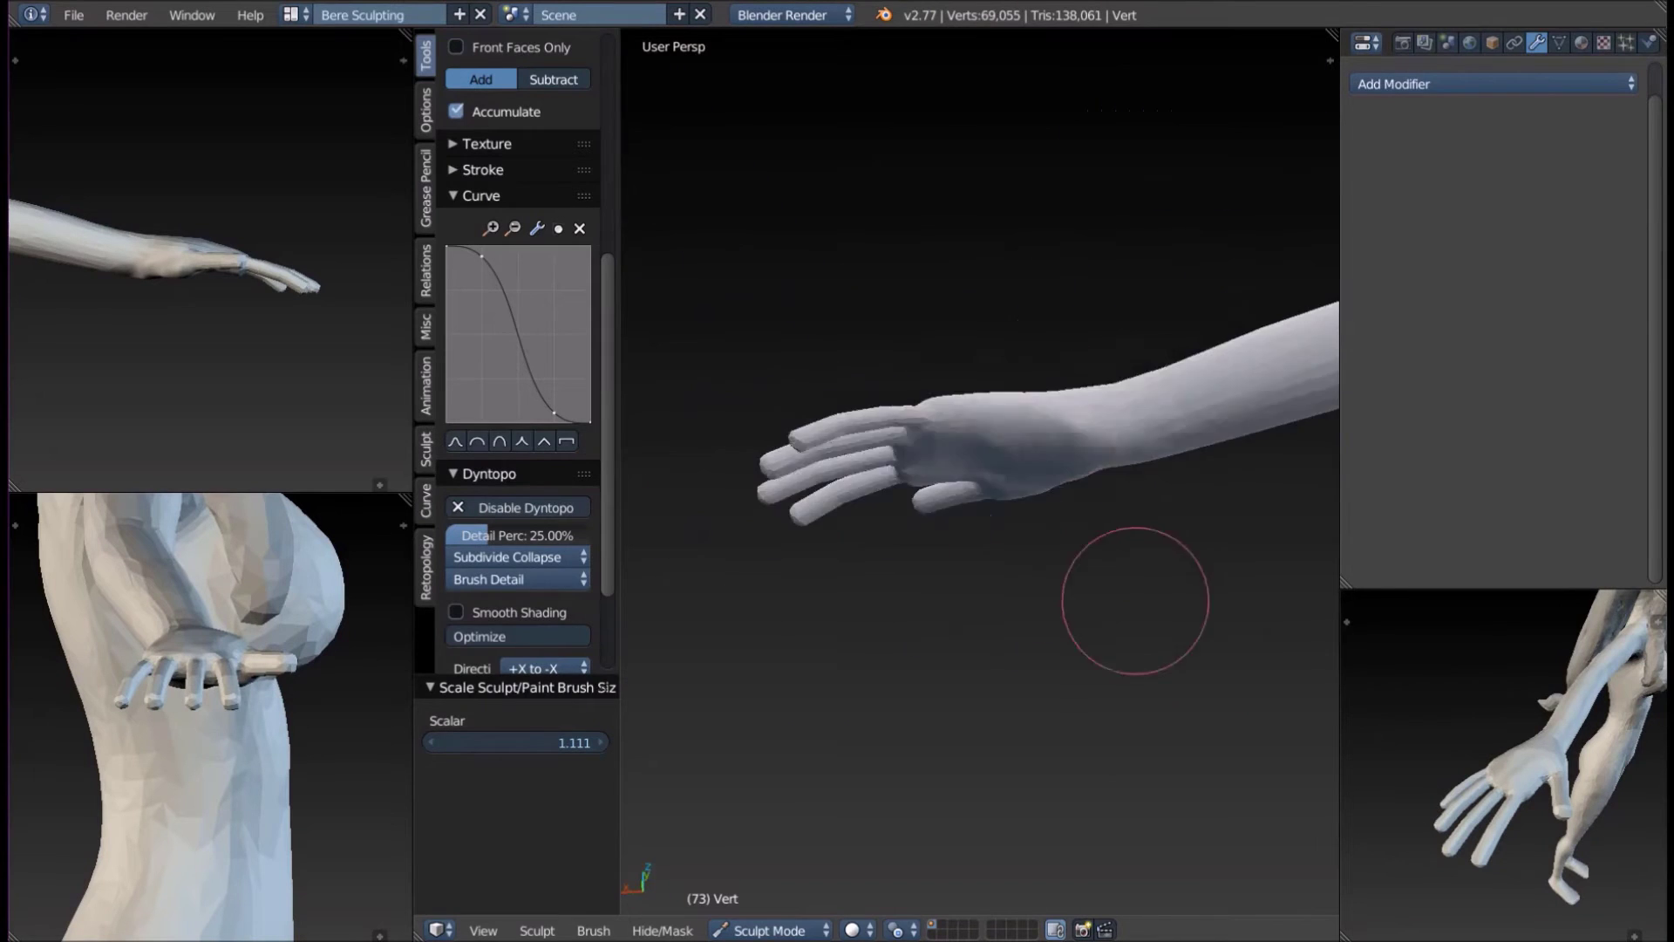
From the bottom view, invert the mask to isolate the hand, then clear the mask.
key("ctrl+KP_1")
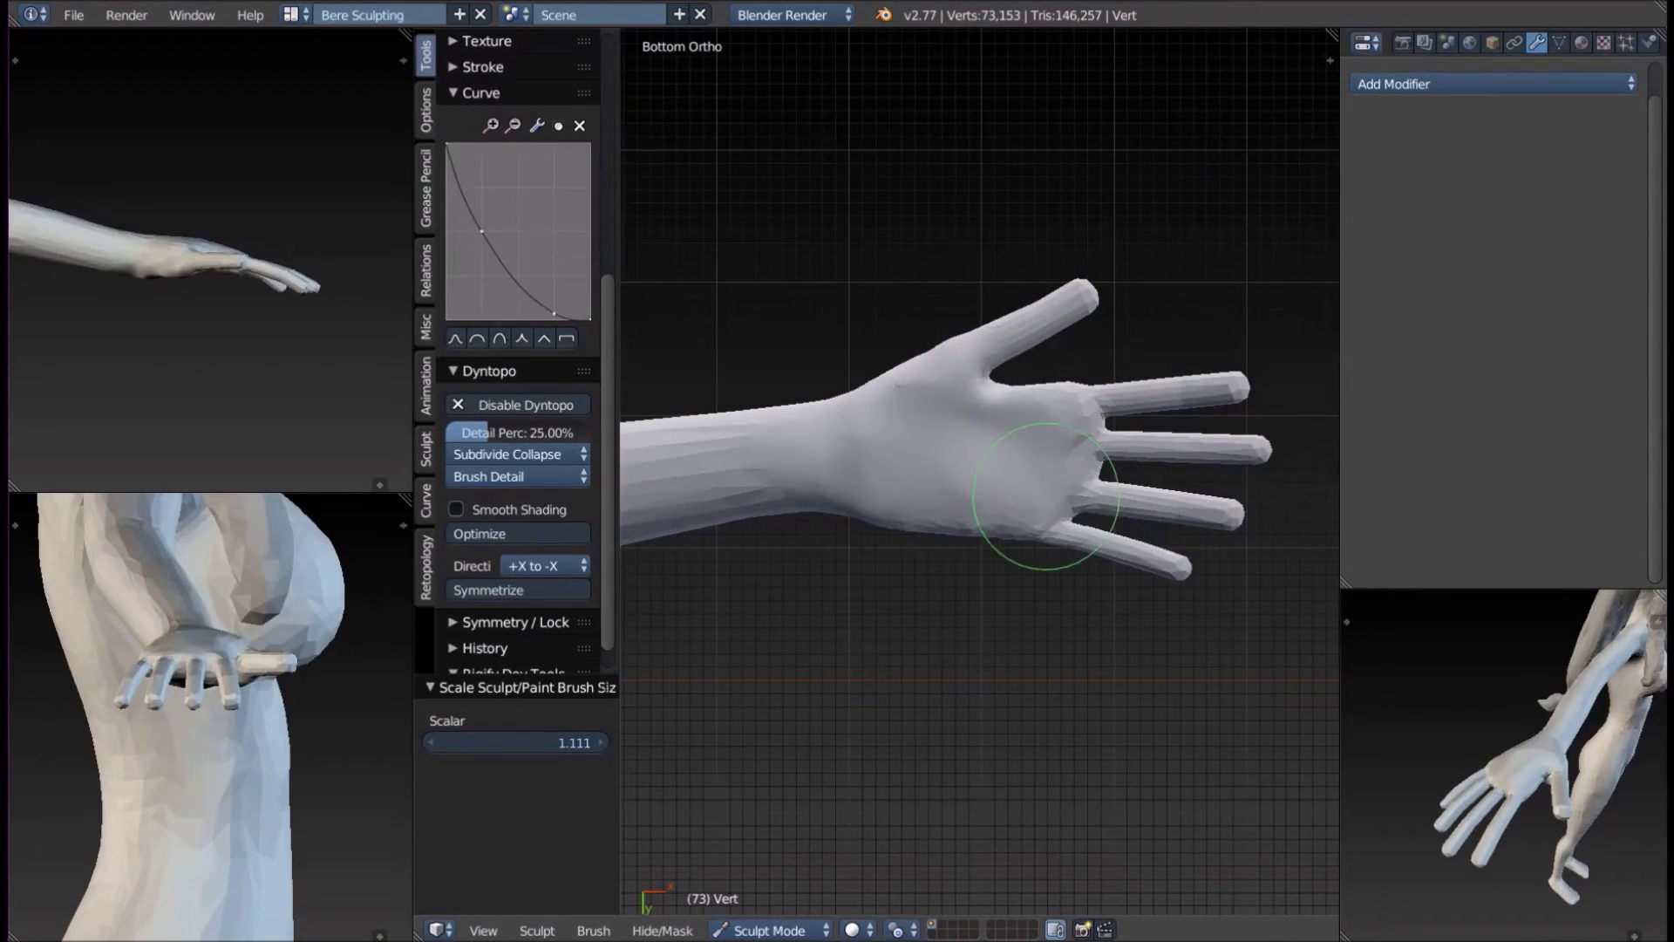
key("ctrl+i")
key("bracketright")
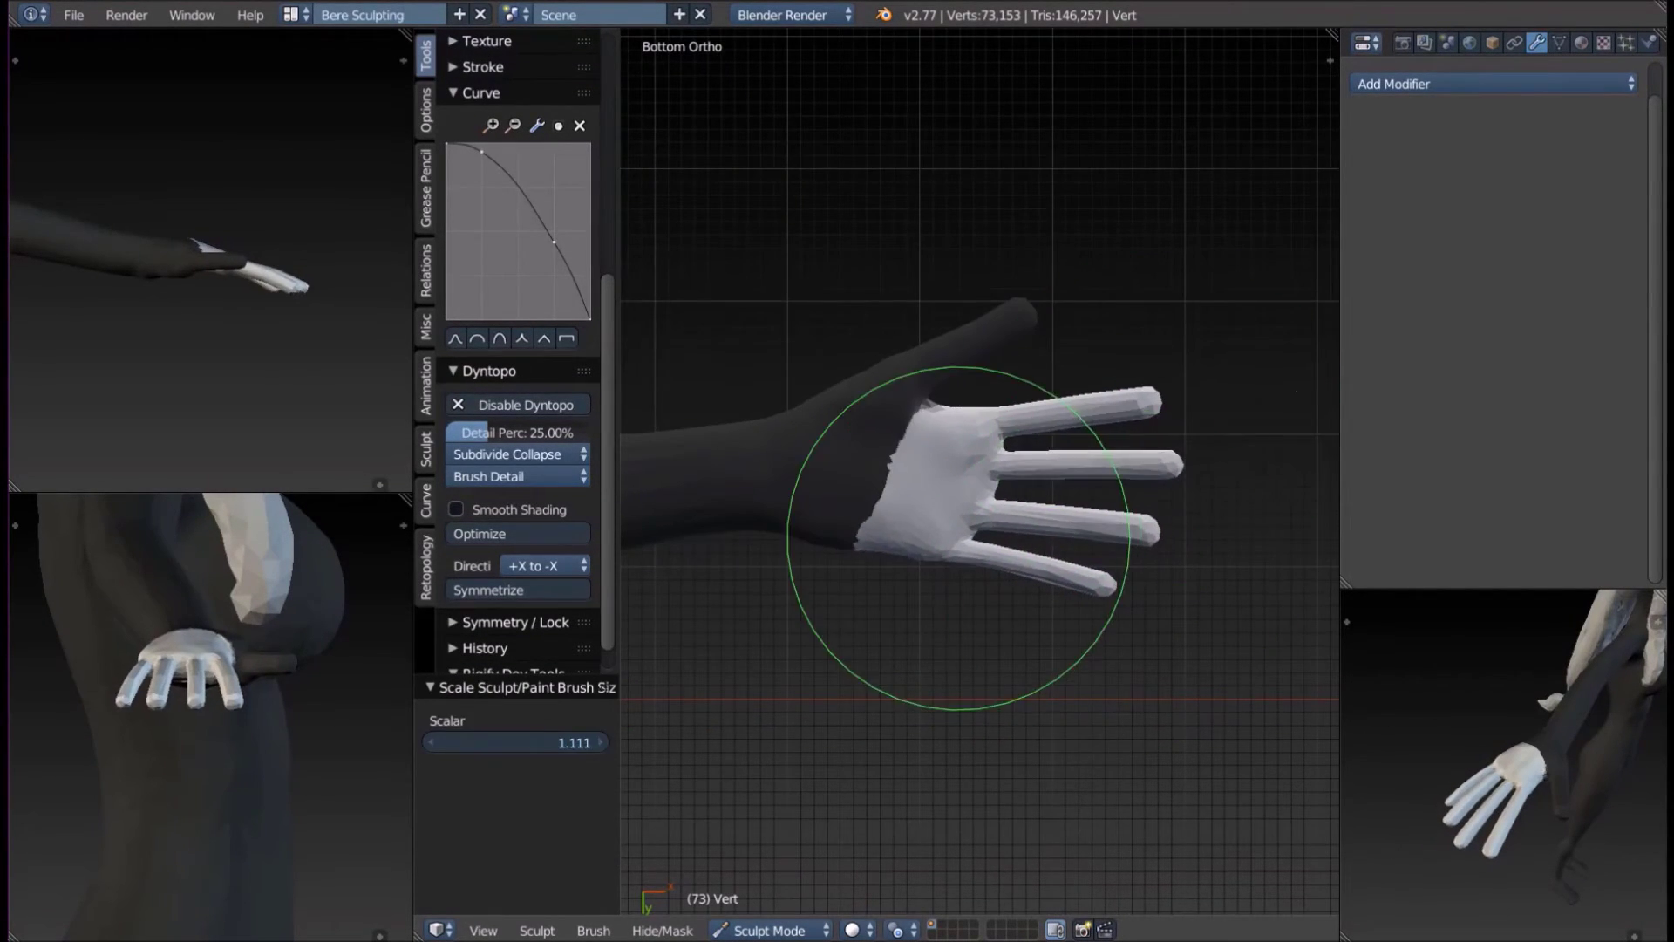
key("alt+m")
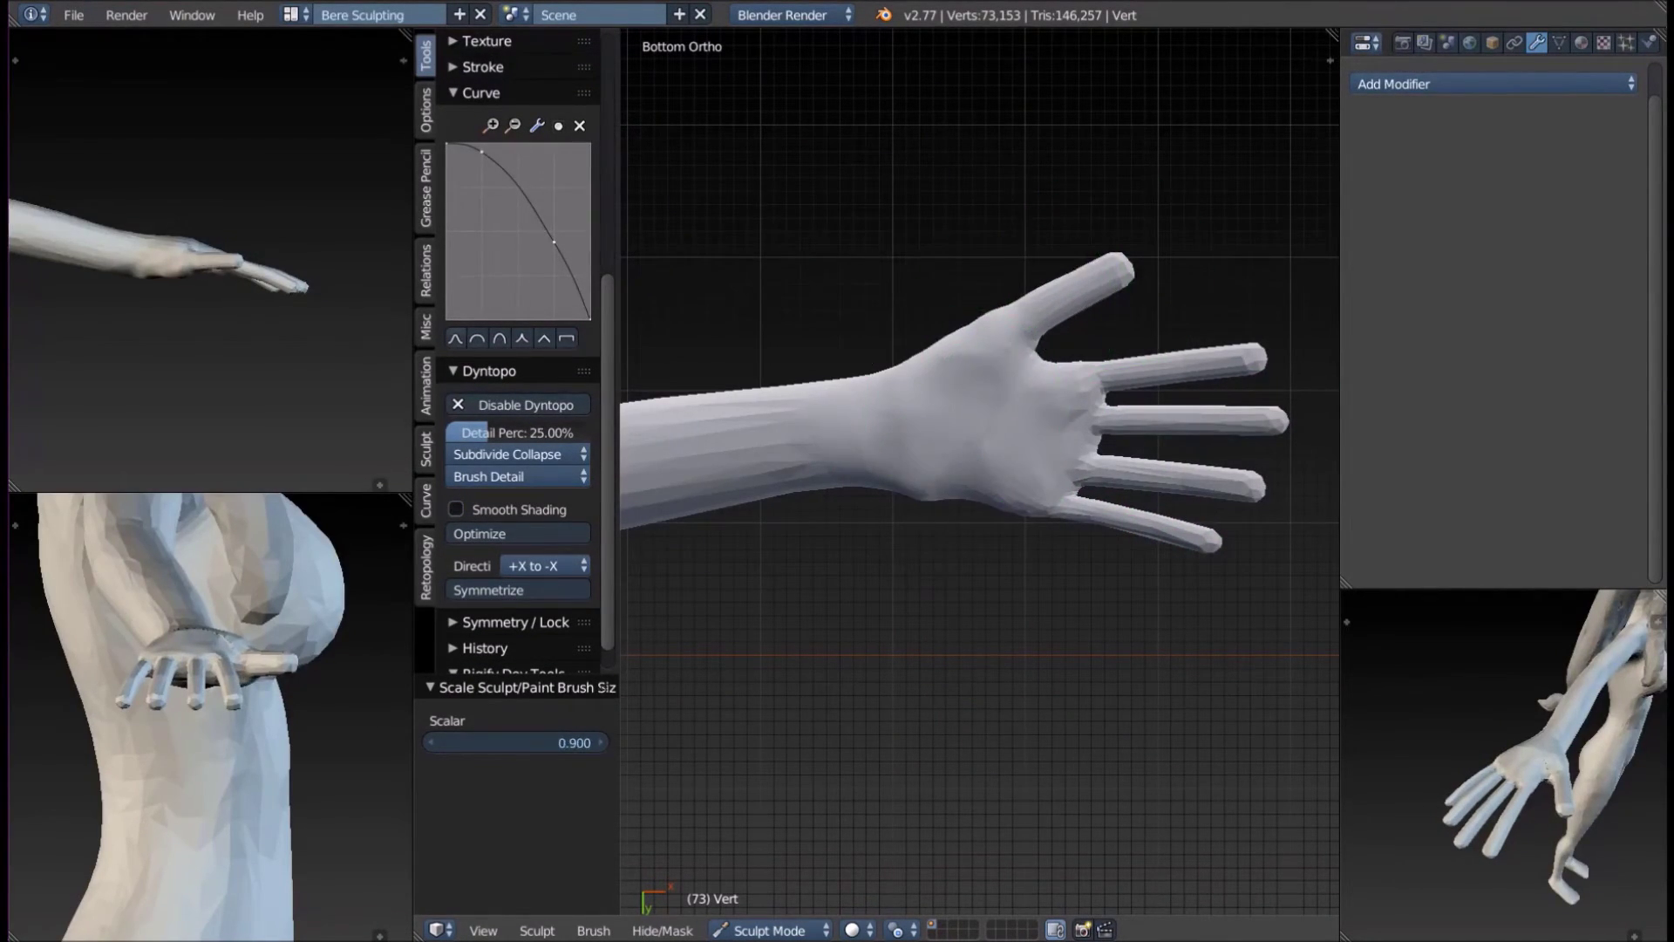
key("KP_7")
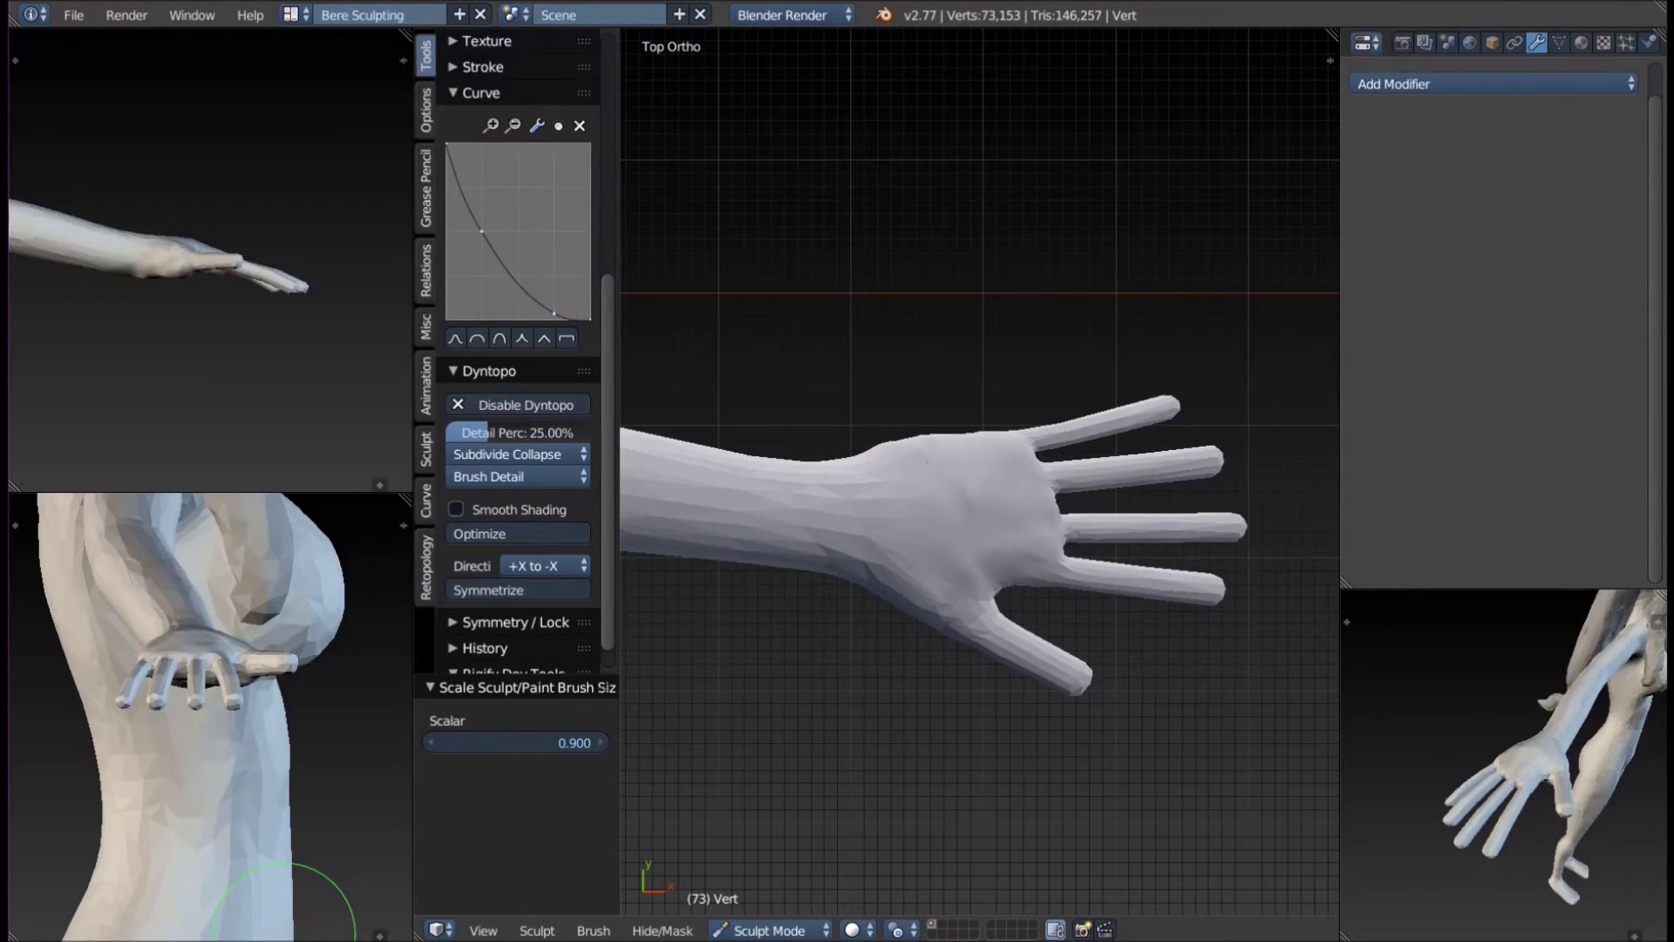
Build up a raised pad at the thumb base and fill out the palm.
mouse_move(882, 467)
middle_mouse_down()
mouse_move(979, 448)
mouse_move(660, 511)
mouse_move(1059, 540)
mouse_move(1122, 515)
middle_mouse_up()
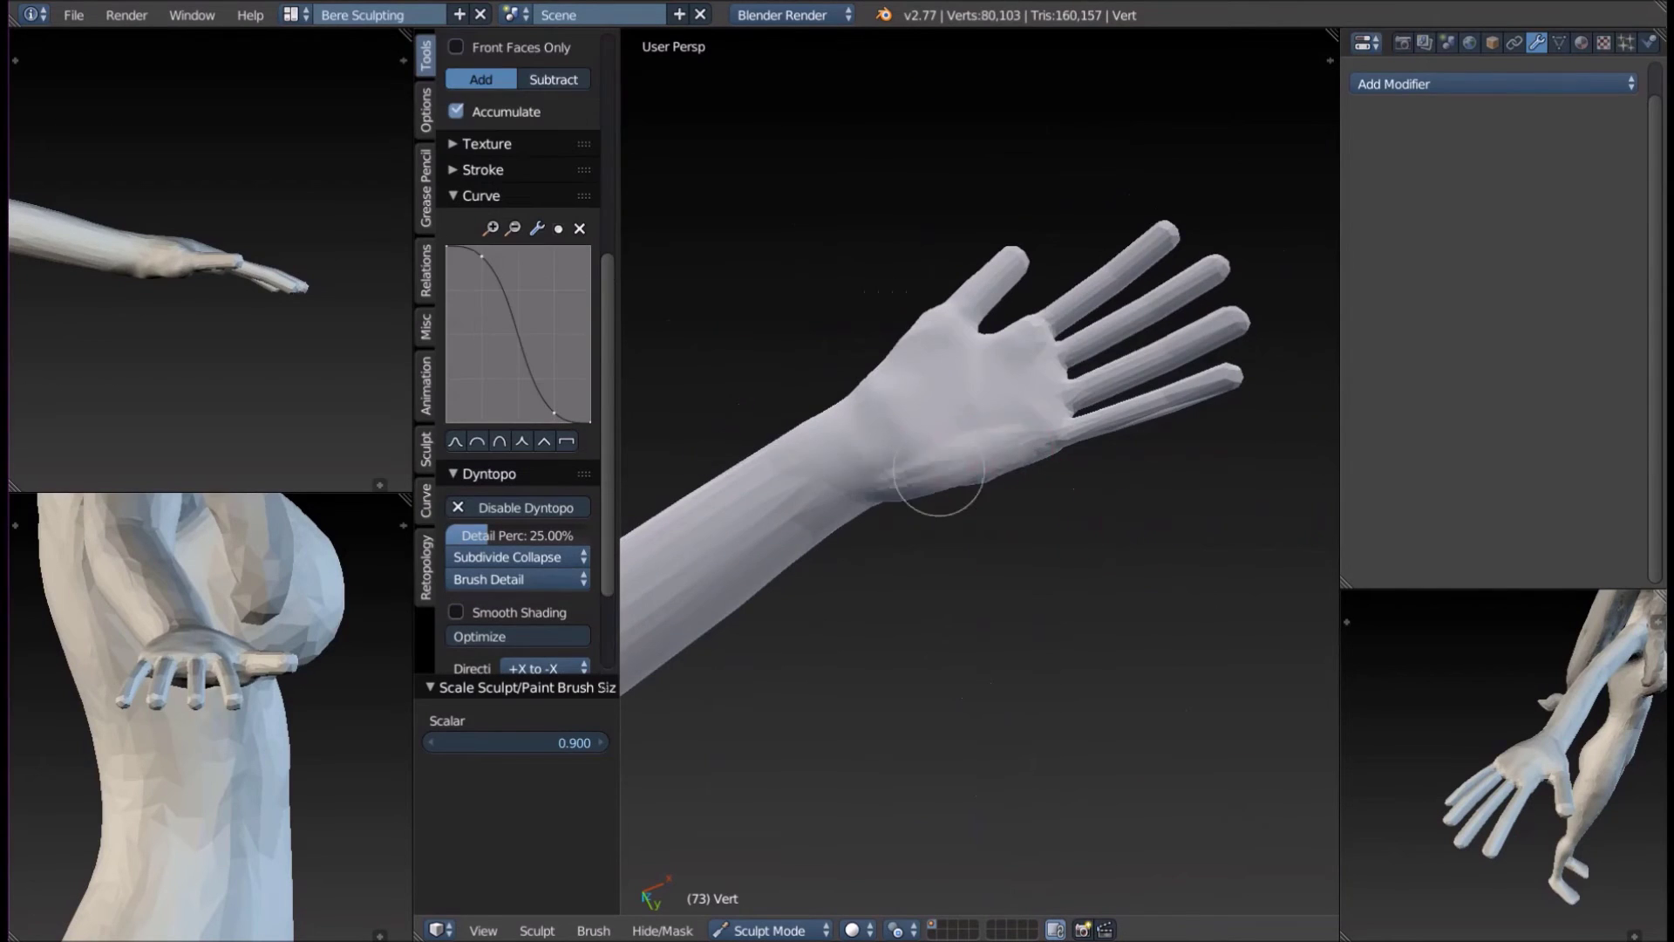
mouse_move(865, 486)
middle_mouse_down()
mouse_move(814, 403)
mouse_move(710, 729)
mouse_move(968, 395)
mouse_move(1035, 579)
middle_mouse_up()
left_click(968, 395)
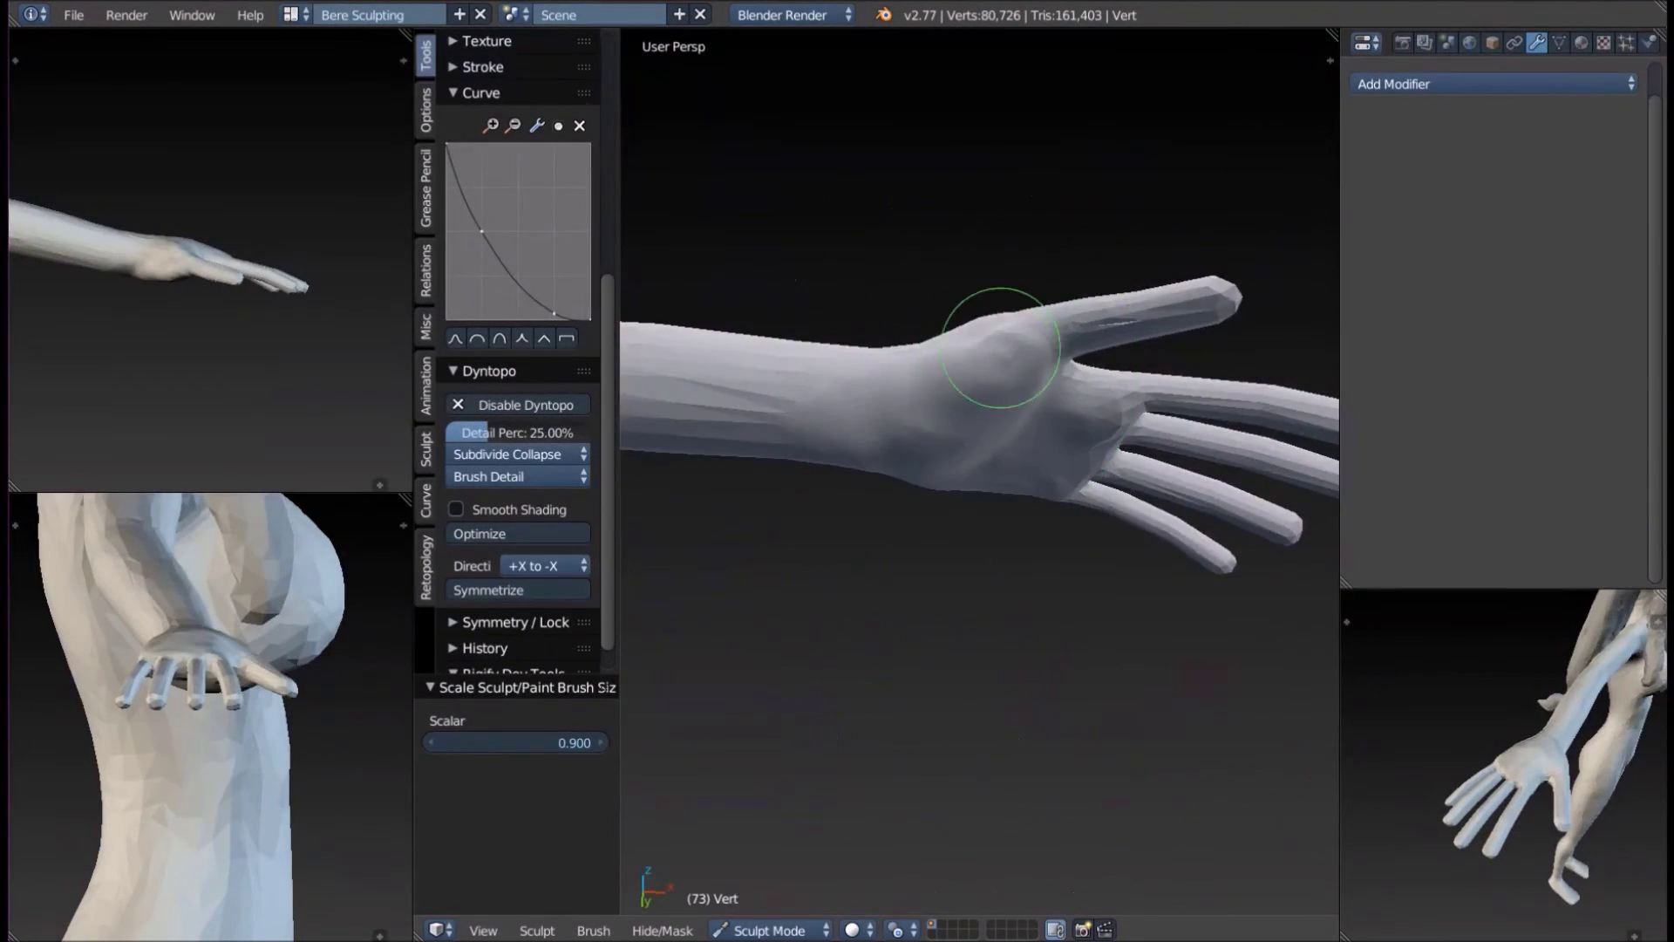
middle_click_drag(1000, 347, 996, 572, "ctrl")
scroll(911, 332, "up", 5)
key("bracketright")
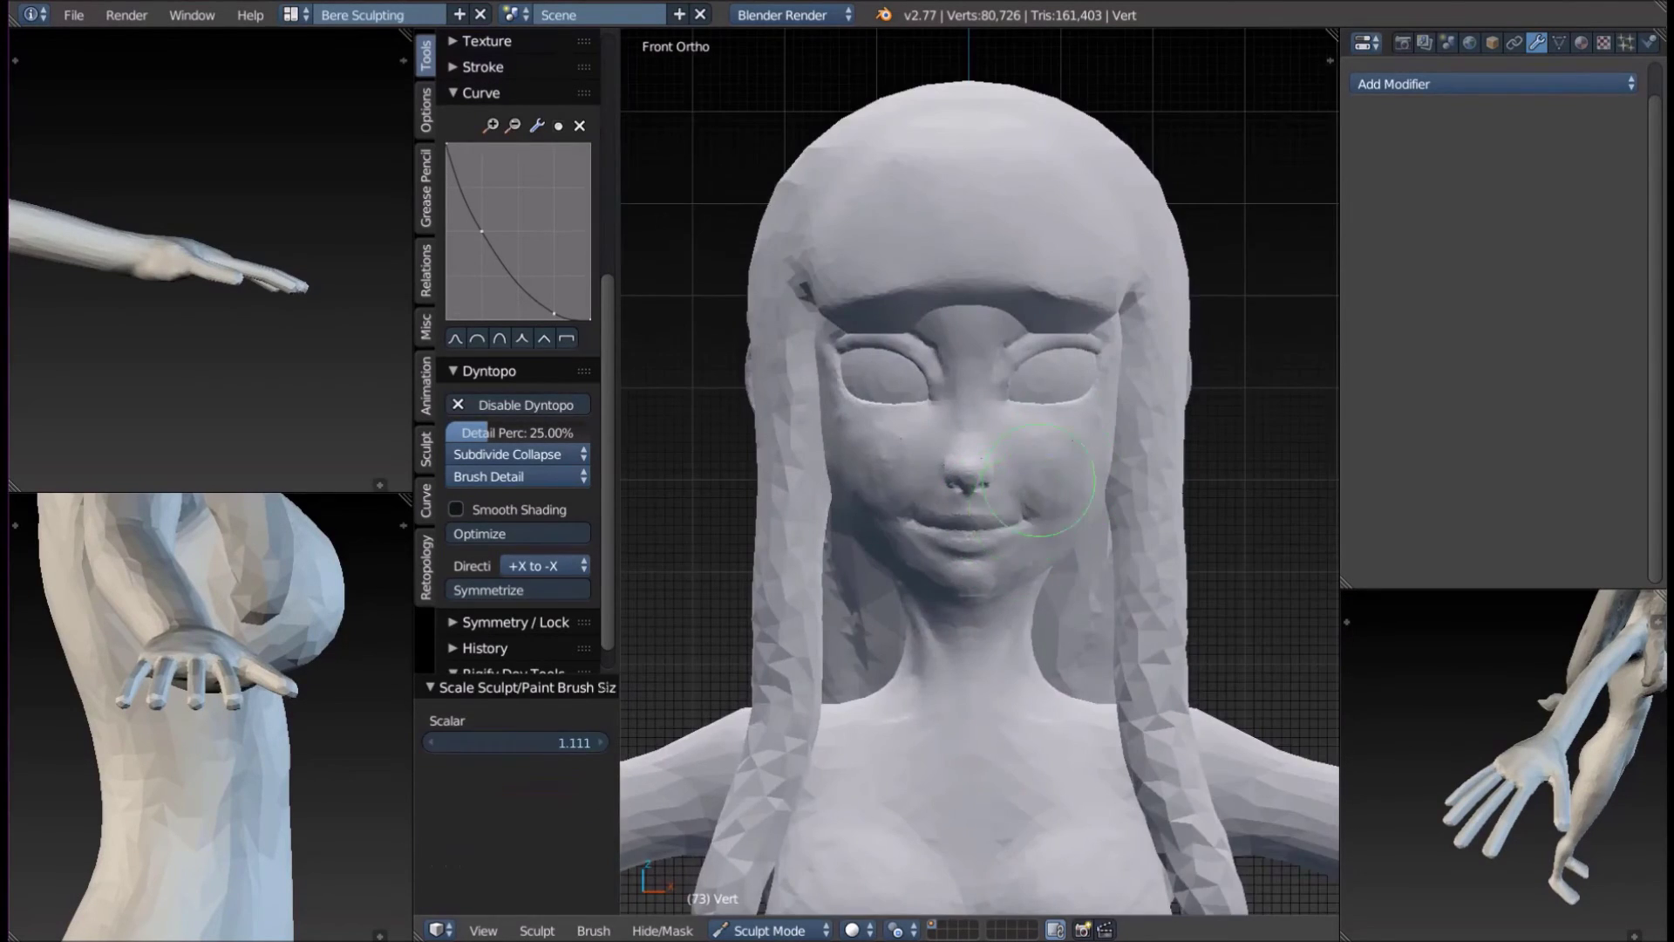
mouse_move(960, 349)
middle_mouse_down()
mouse_move(1003, 261)
mouse_move(1042, 436)
middle_mouse_up()
scroll(1042, 436, "down", 5)
key("ctrl+Tab")
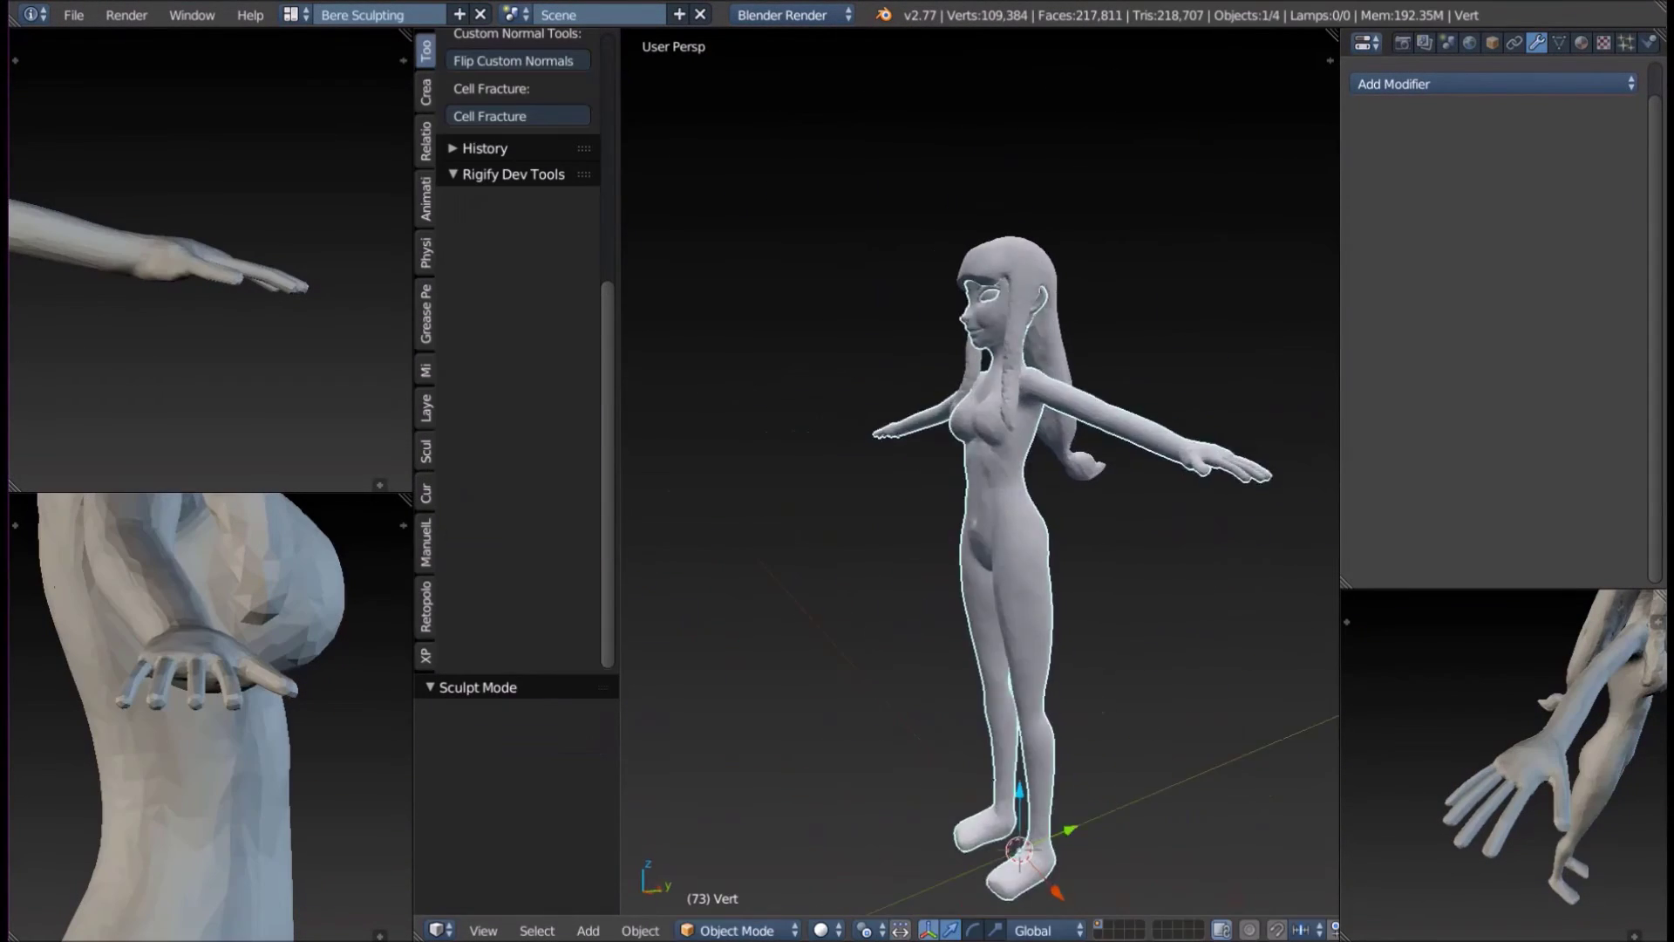
key("KP_1")
scroll(987, 379, "up", 5)
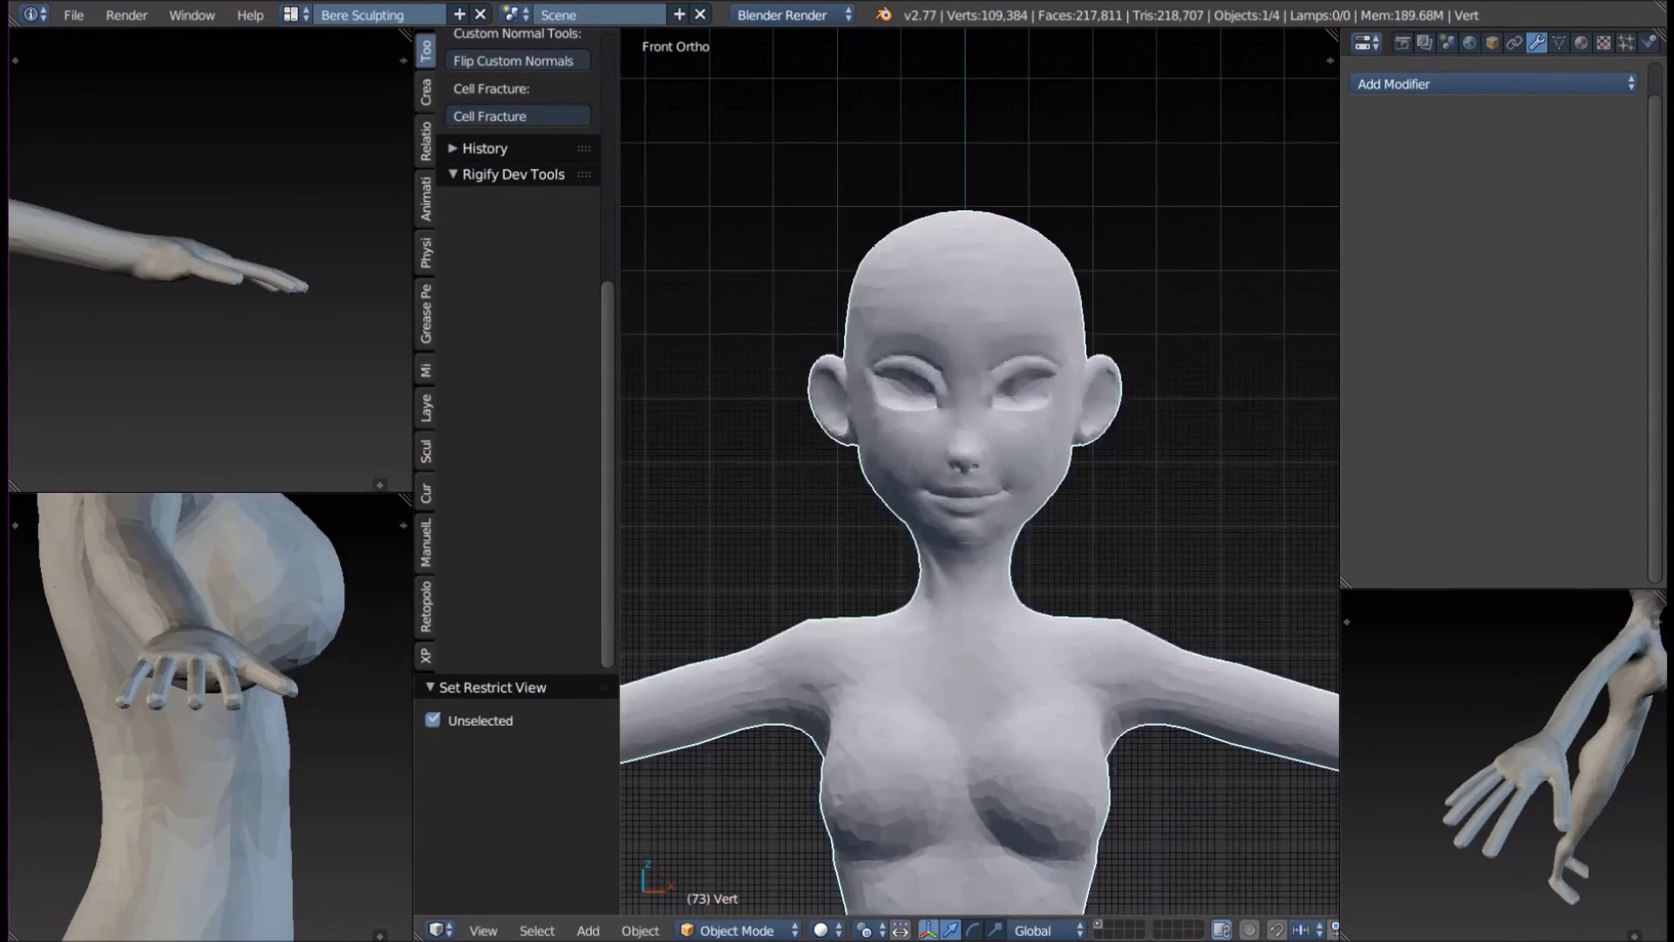
key("KP_3")
key("ctrl+Tab")
key("Tab")
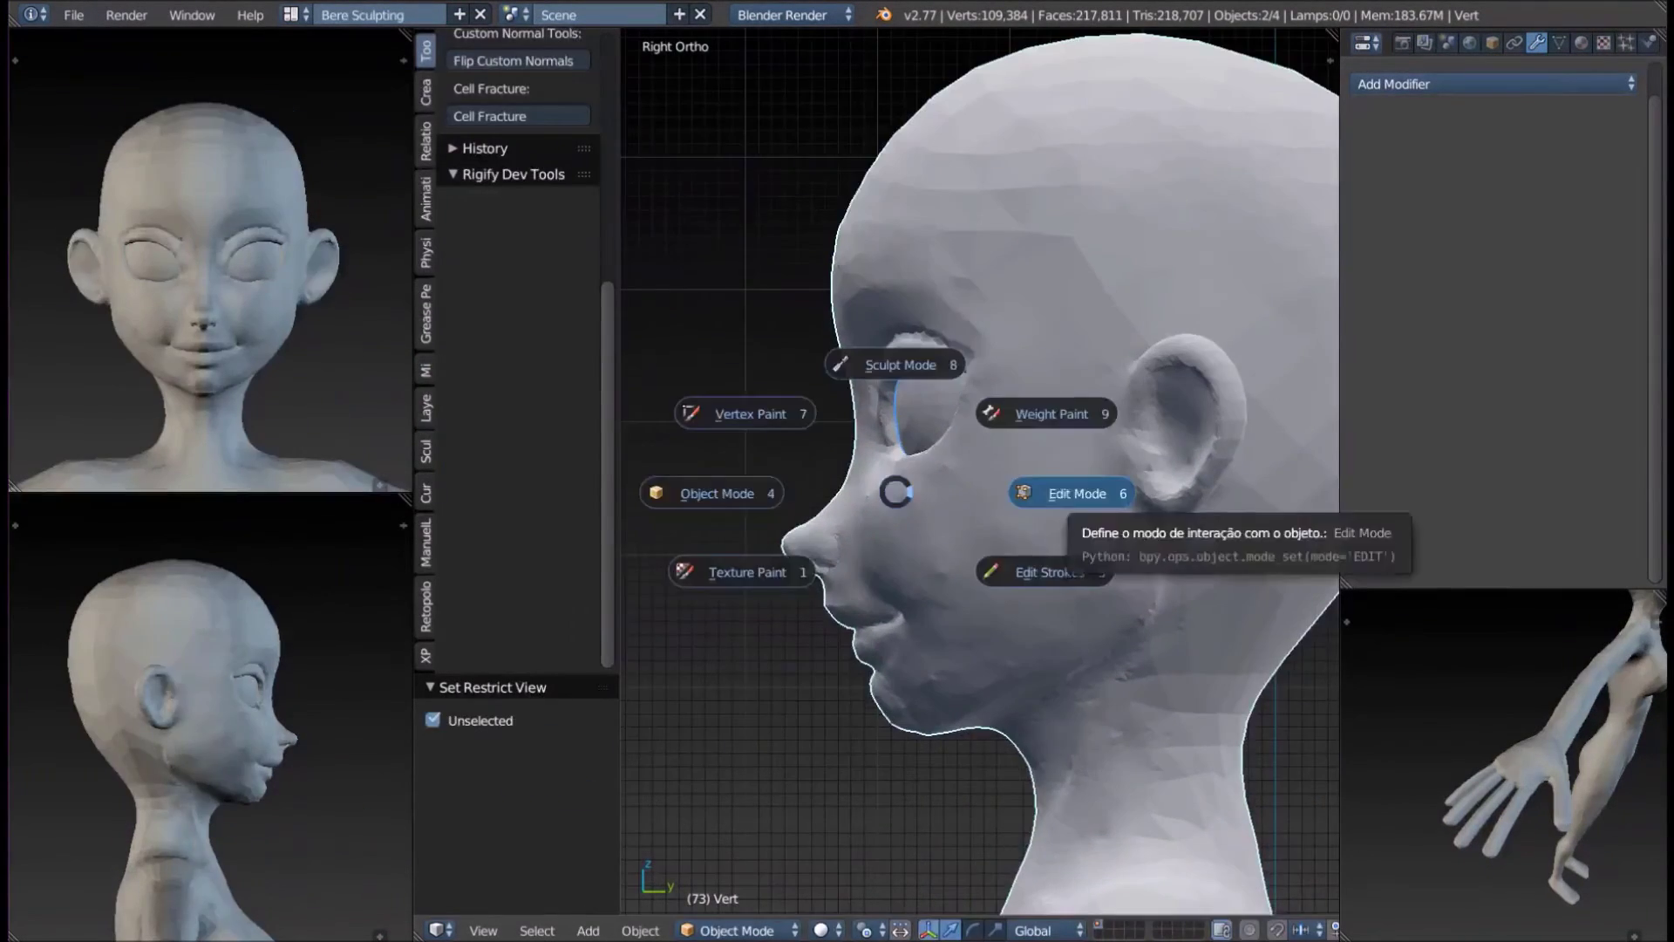
key("KP_1")
mouse_move(897, 479)
middle_mouse_down()
mouse_move(983, 438)
mouse_move(959, 453)
mouse_move(985, 498)
middle_mouse_up()
key("shift+c")
key("KP_3")
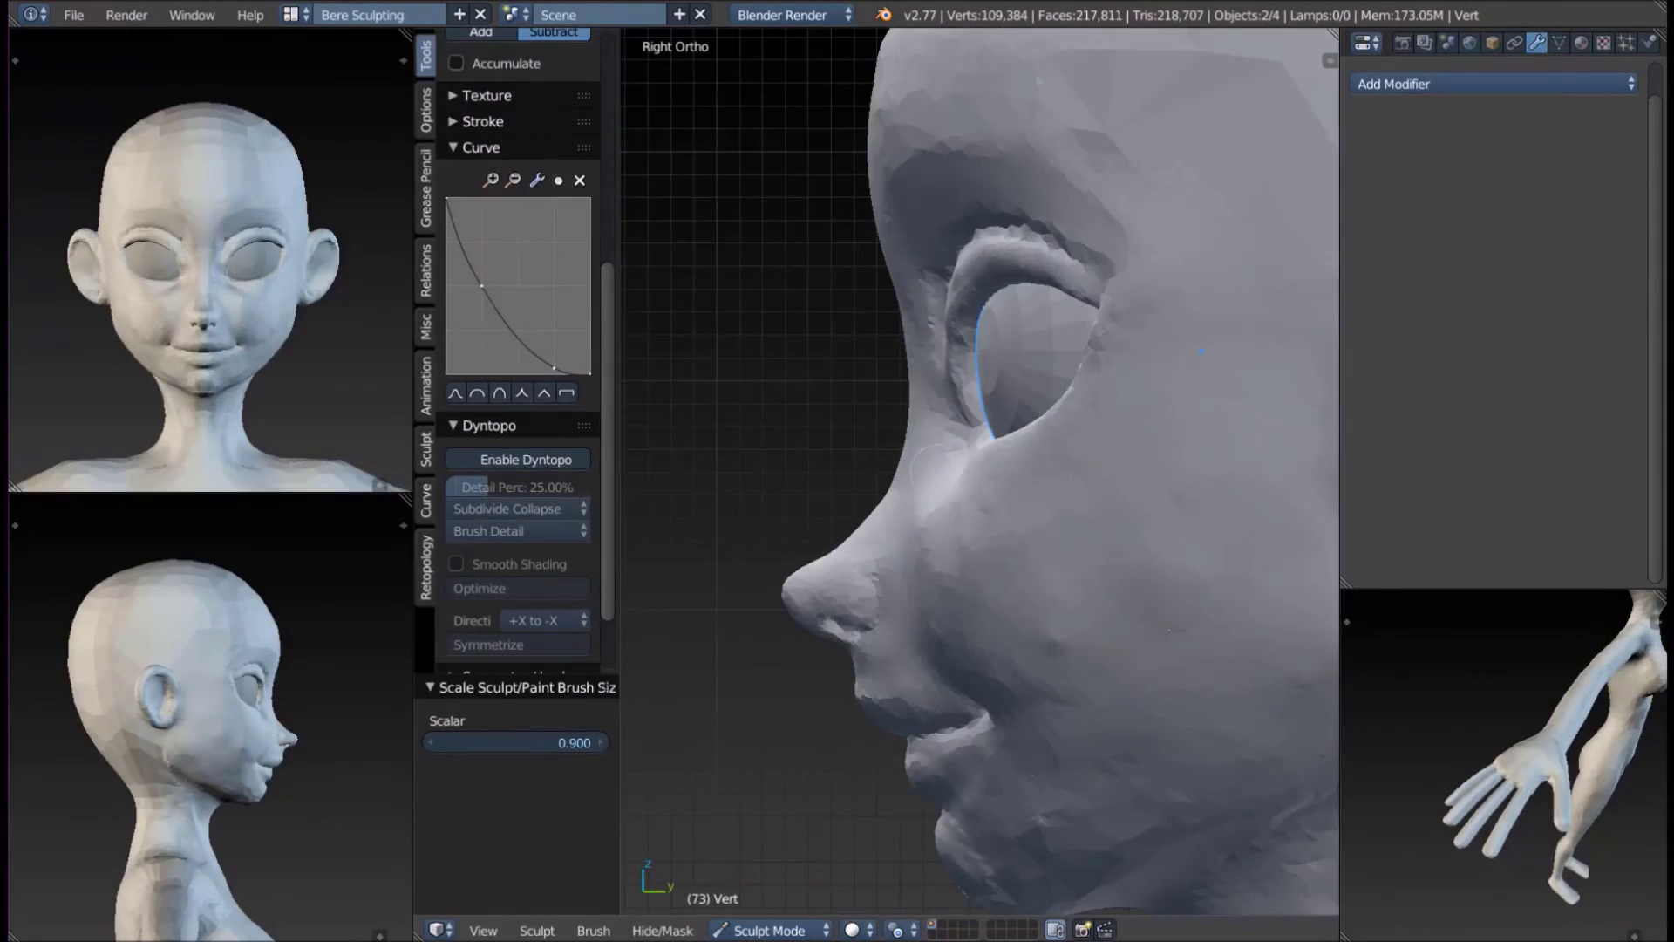
scroll(524, 348, "up", 5)
left_click(518, 131)
left_click(860, 374)
mouse_move(859, 374)
middle_mouse_down()
mouse_move(965, 497)
mouse_move(1080, 540)
middle_mouse_up()
scroll(1079, 540, "down", 4)
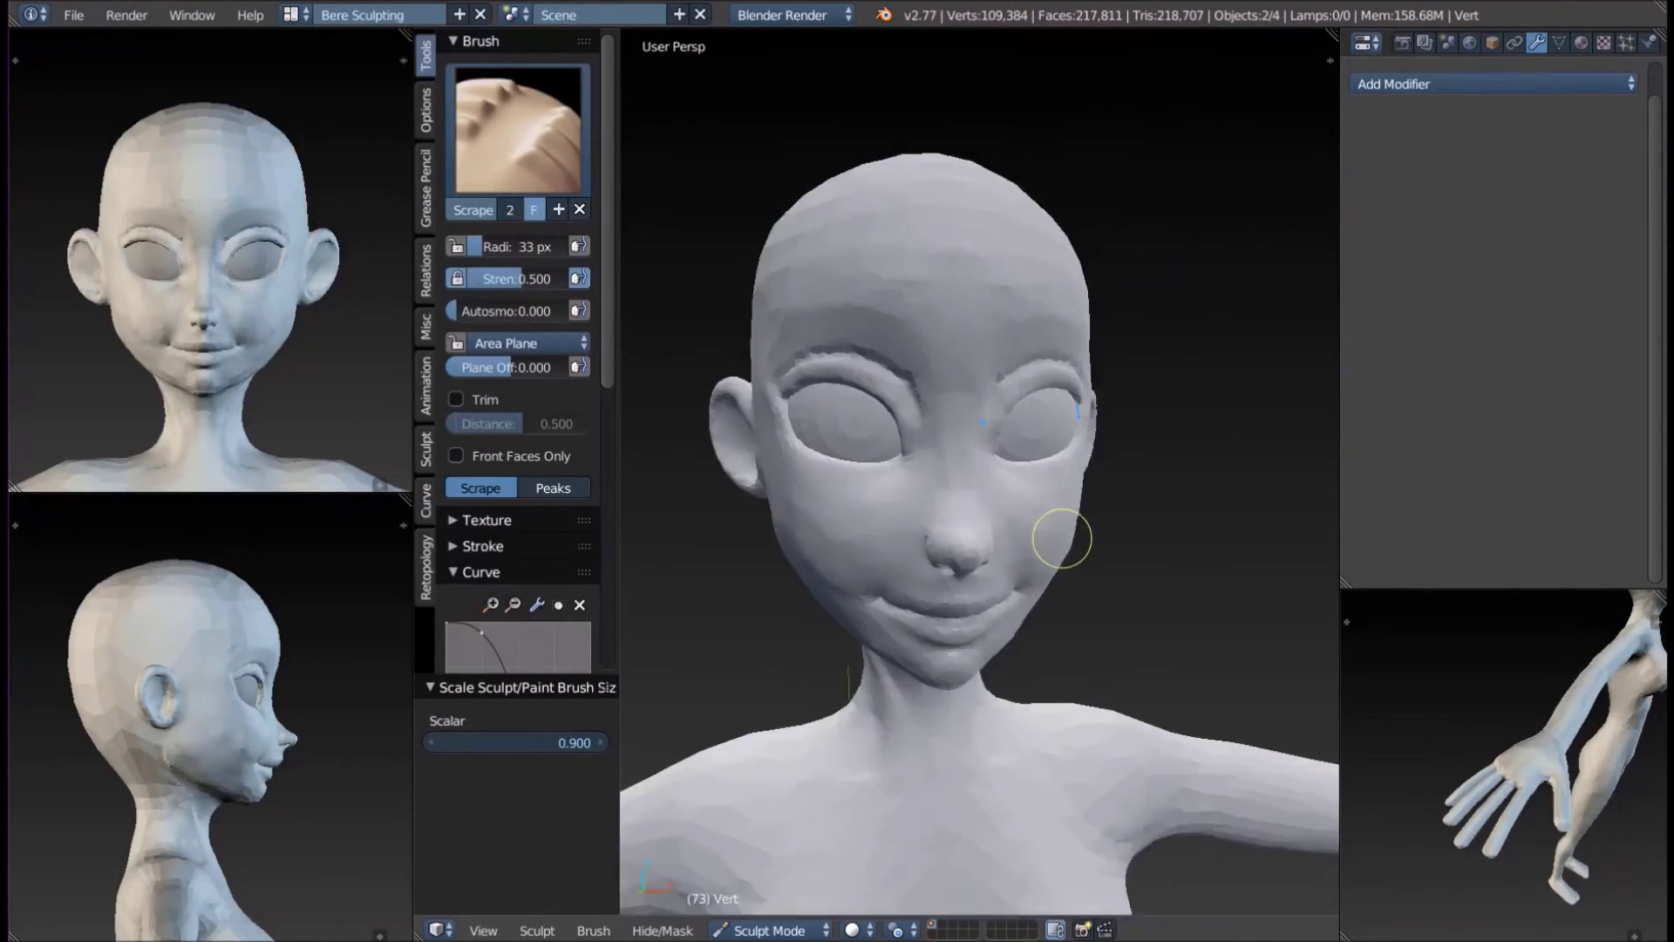
key("Tab")
scroll(1131, 514, "down", 2)
key("Tab")
left_click(978, 513)
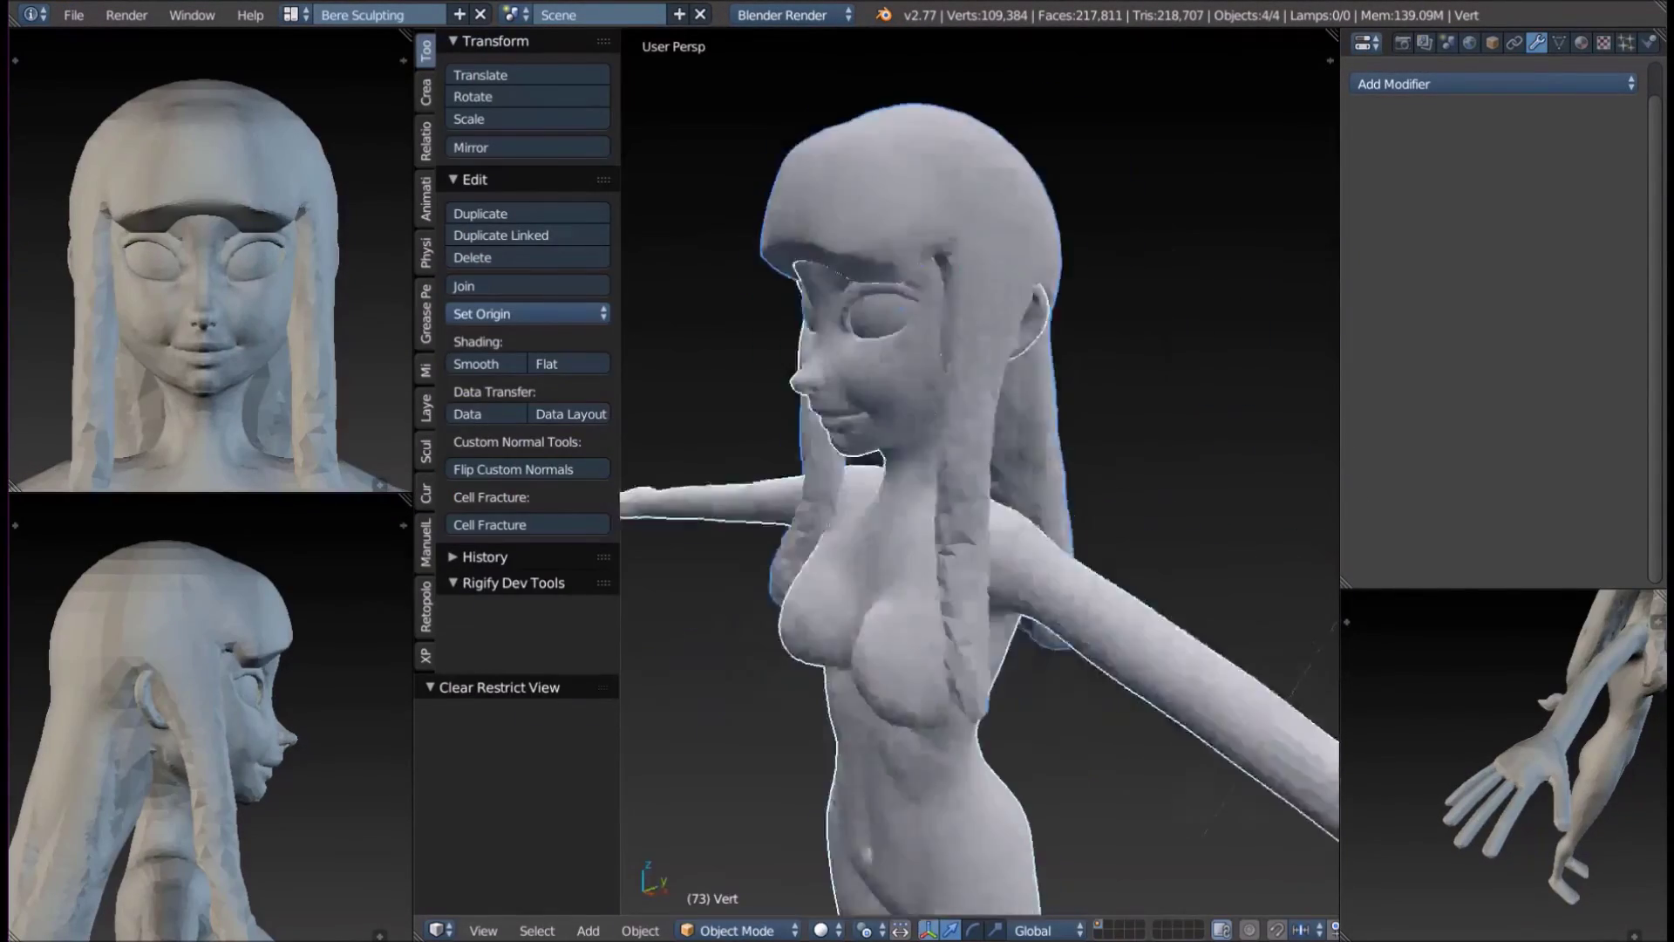
scroll(979, 512, "down", 3)
key("Tab")
left_click(518, 131)
left_click(1086, 301)
key("bracketright")
mouse_move(986, 412)
middle_mouse_down()
mouse_move(934, 467)
mouse_move(976, 419)
mouse_move(1055, 493)
mouse_move(1121, 524)
mouse_move(1074, 334)
mouse_move(1074, 554)
middle_mouse_up()
scroll(518, 392, "down", 6)
scroll(1074, 334, "down", 5)
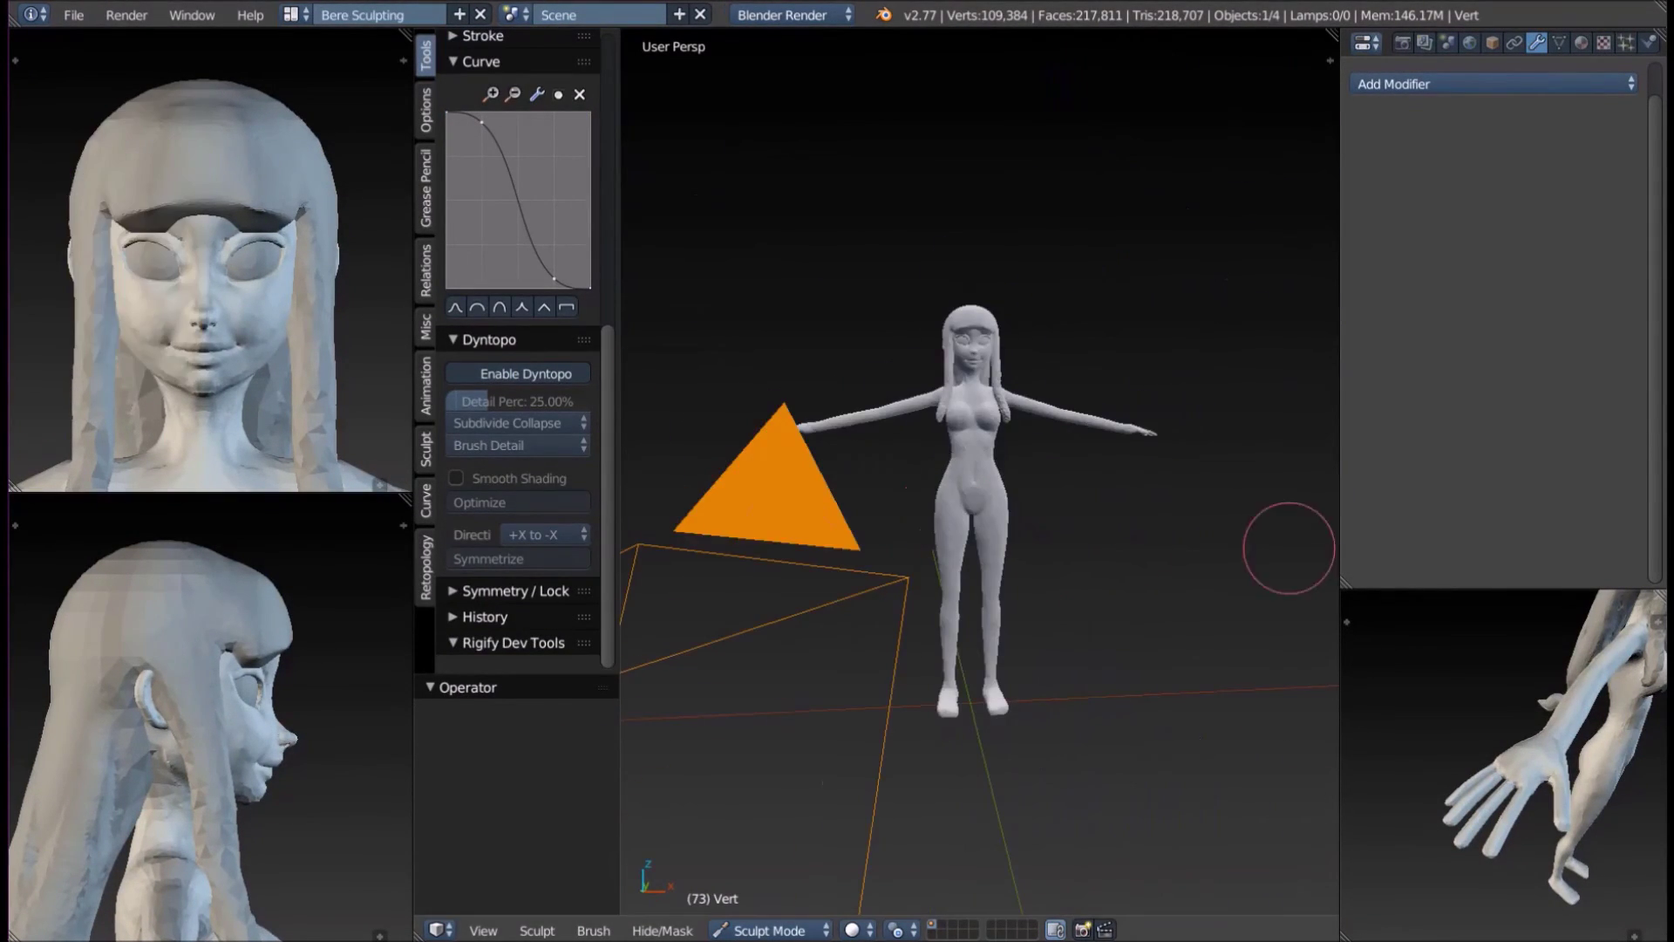
scroll(1288, 548, "up", 5)
key("Tab")
left_click(852, 434)
key("Tab")
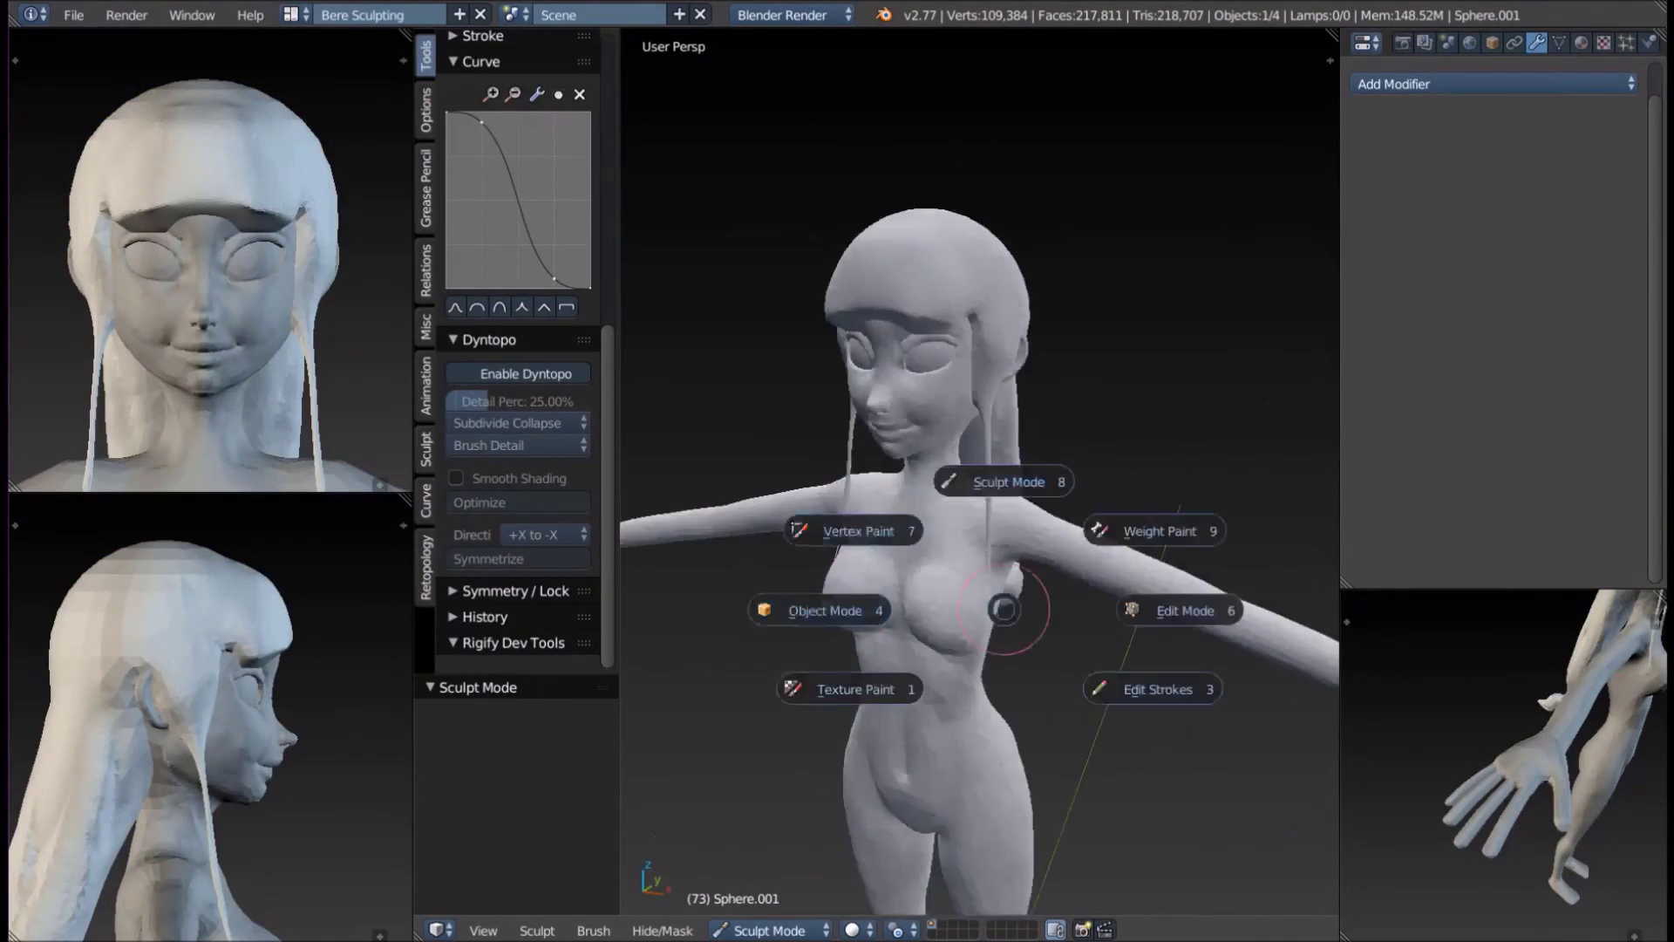